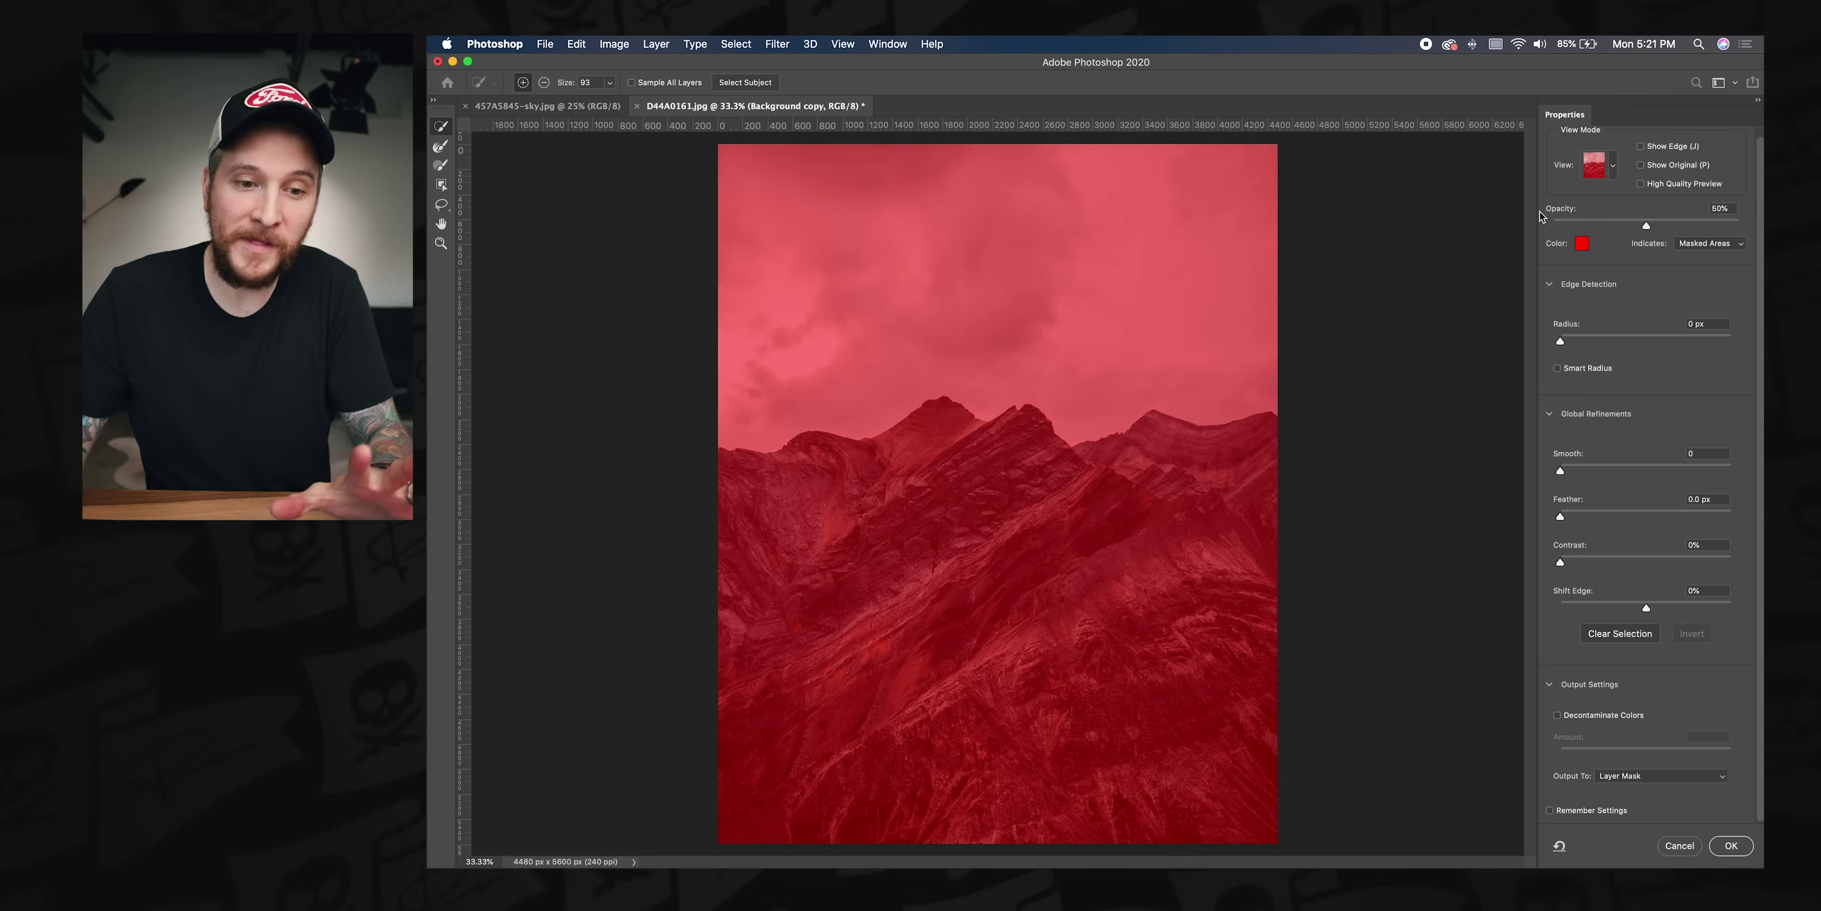
# Step: Check the available view modes and output options, keeping Overlay as the view and Layer Mask as the output
pyautogui.click(1613, 168)
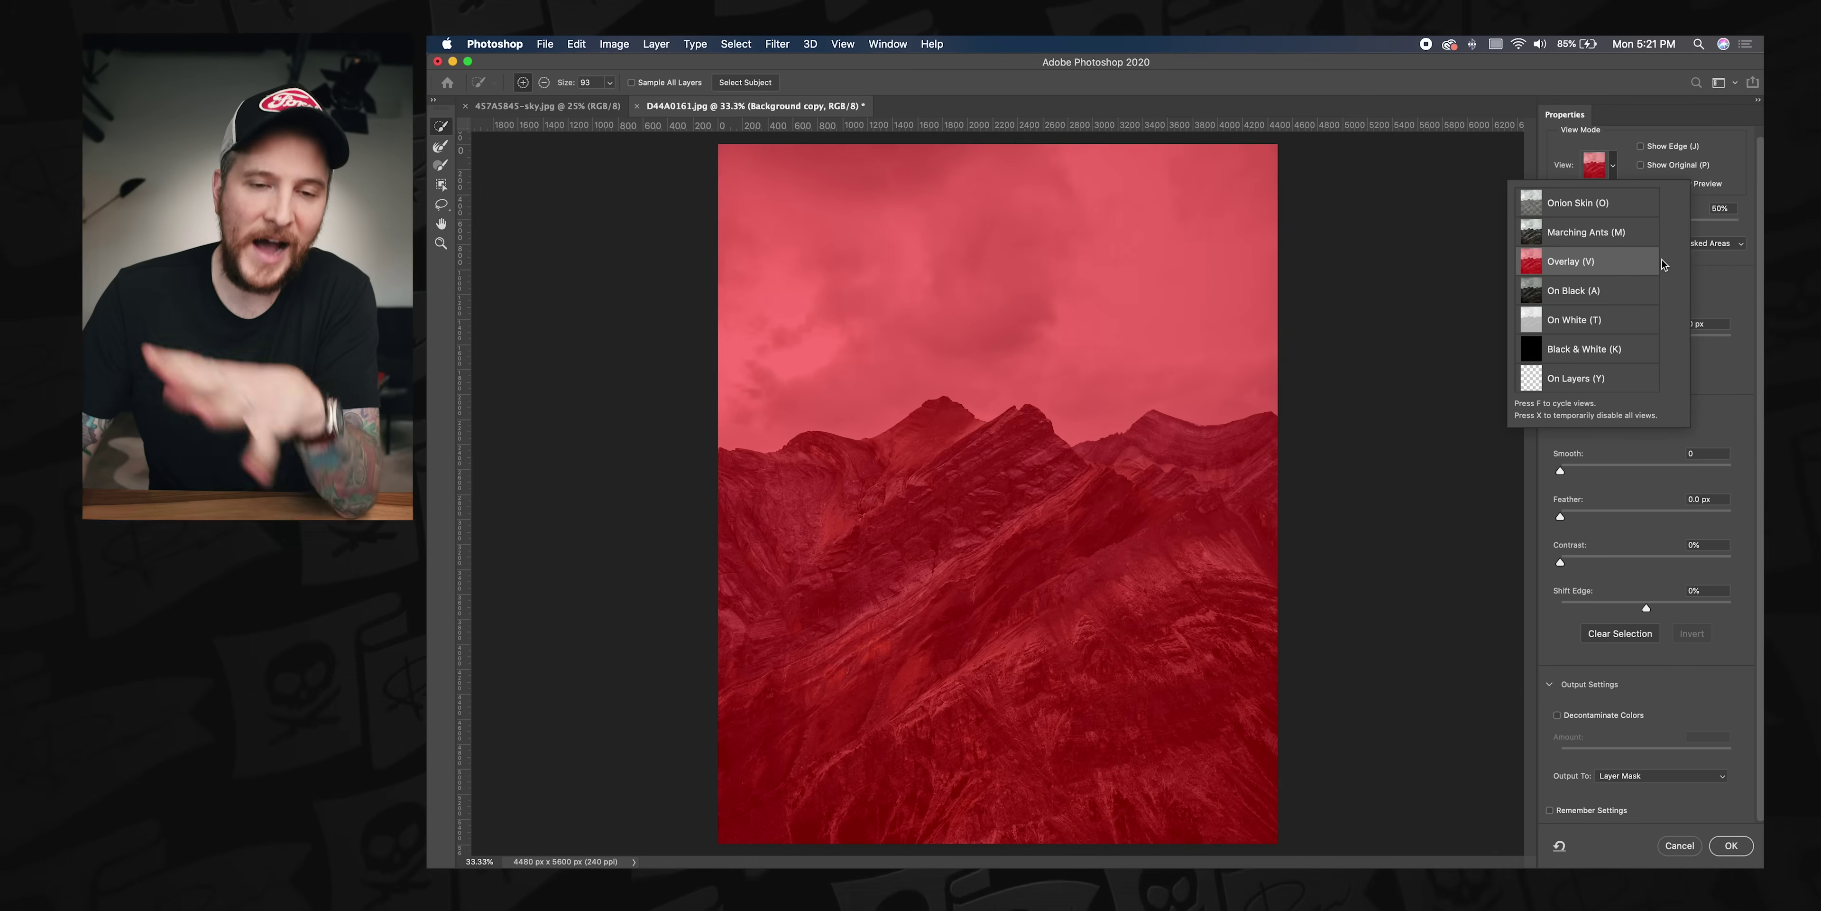
pyautogui.click(1714, 274)
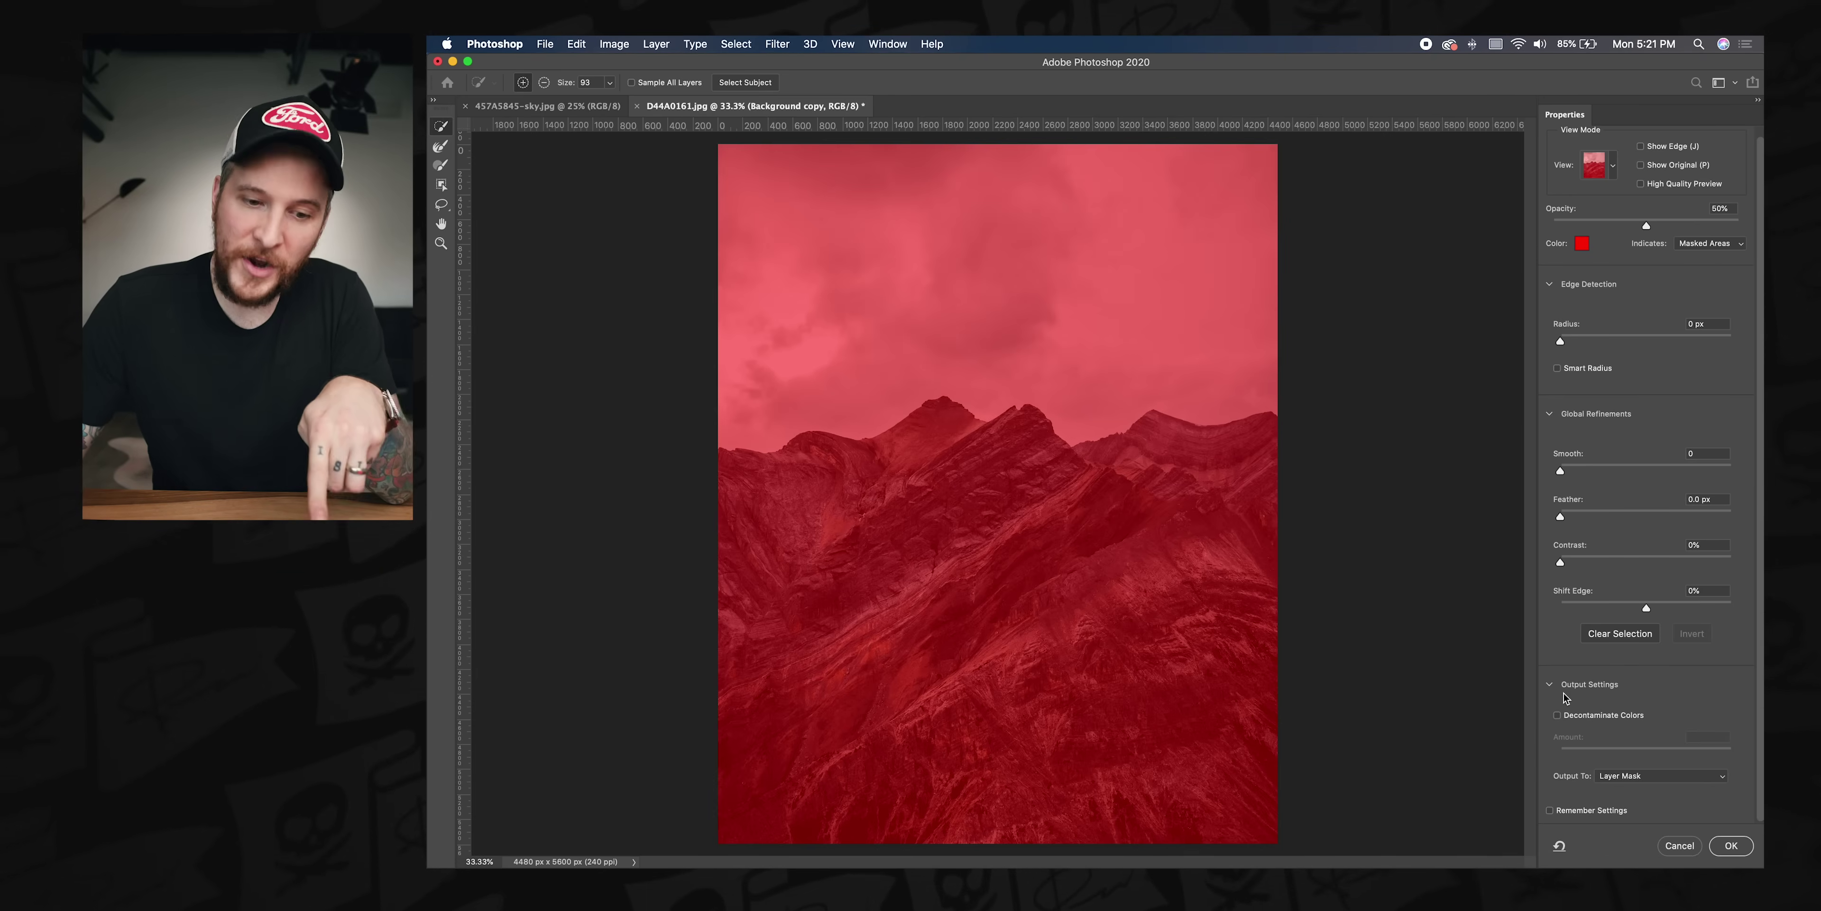
pyautogui.click(1640, 776)
pyautogui.click(1651, 776)
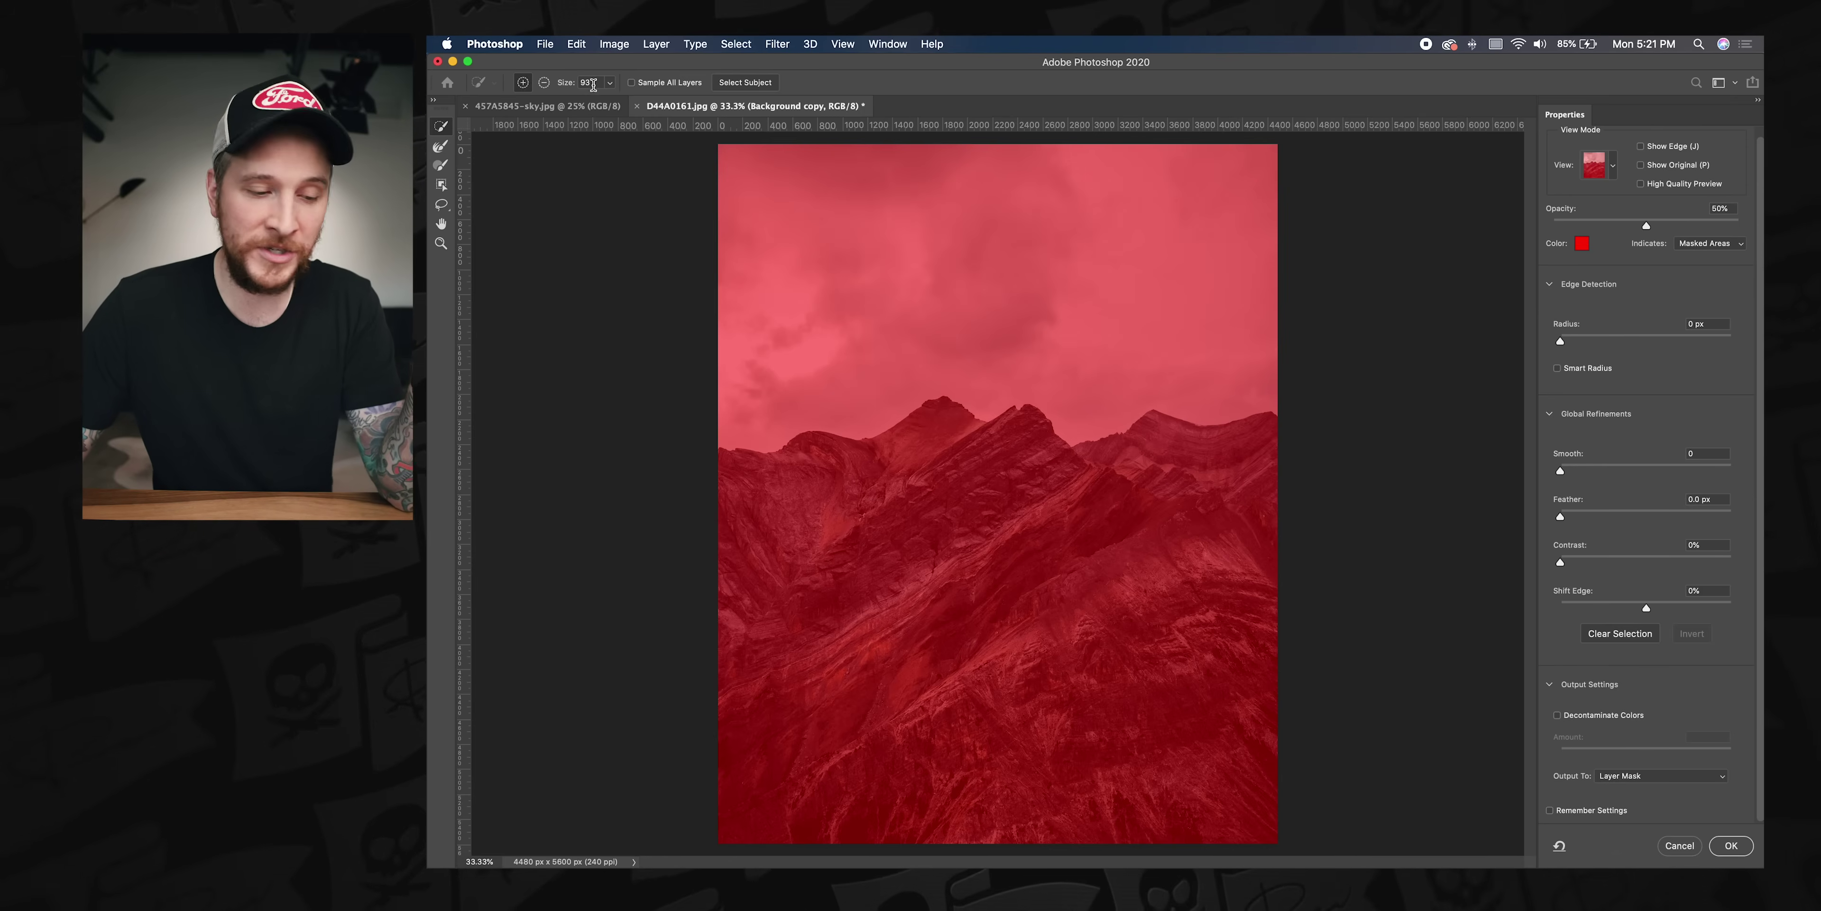
# Step: Quick-select the foreground slope and all the mountains behind it up to the ridgeline, leaving out the sky
pyautogui.moveTo(1138, 559); pyautogui.dragTo(1024, 563)
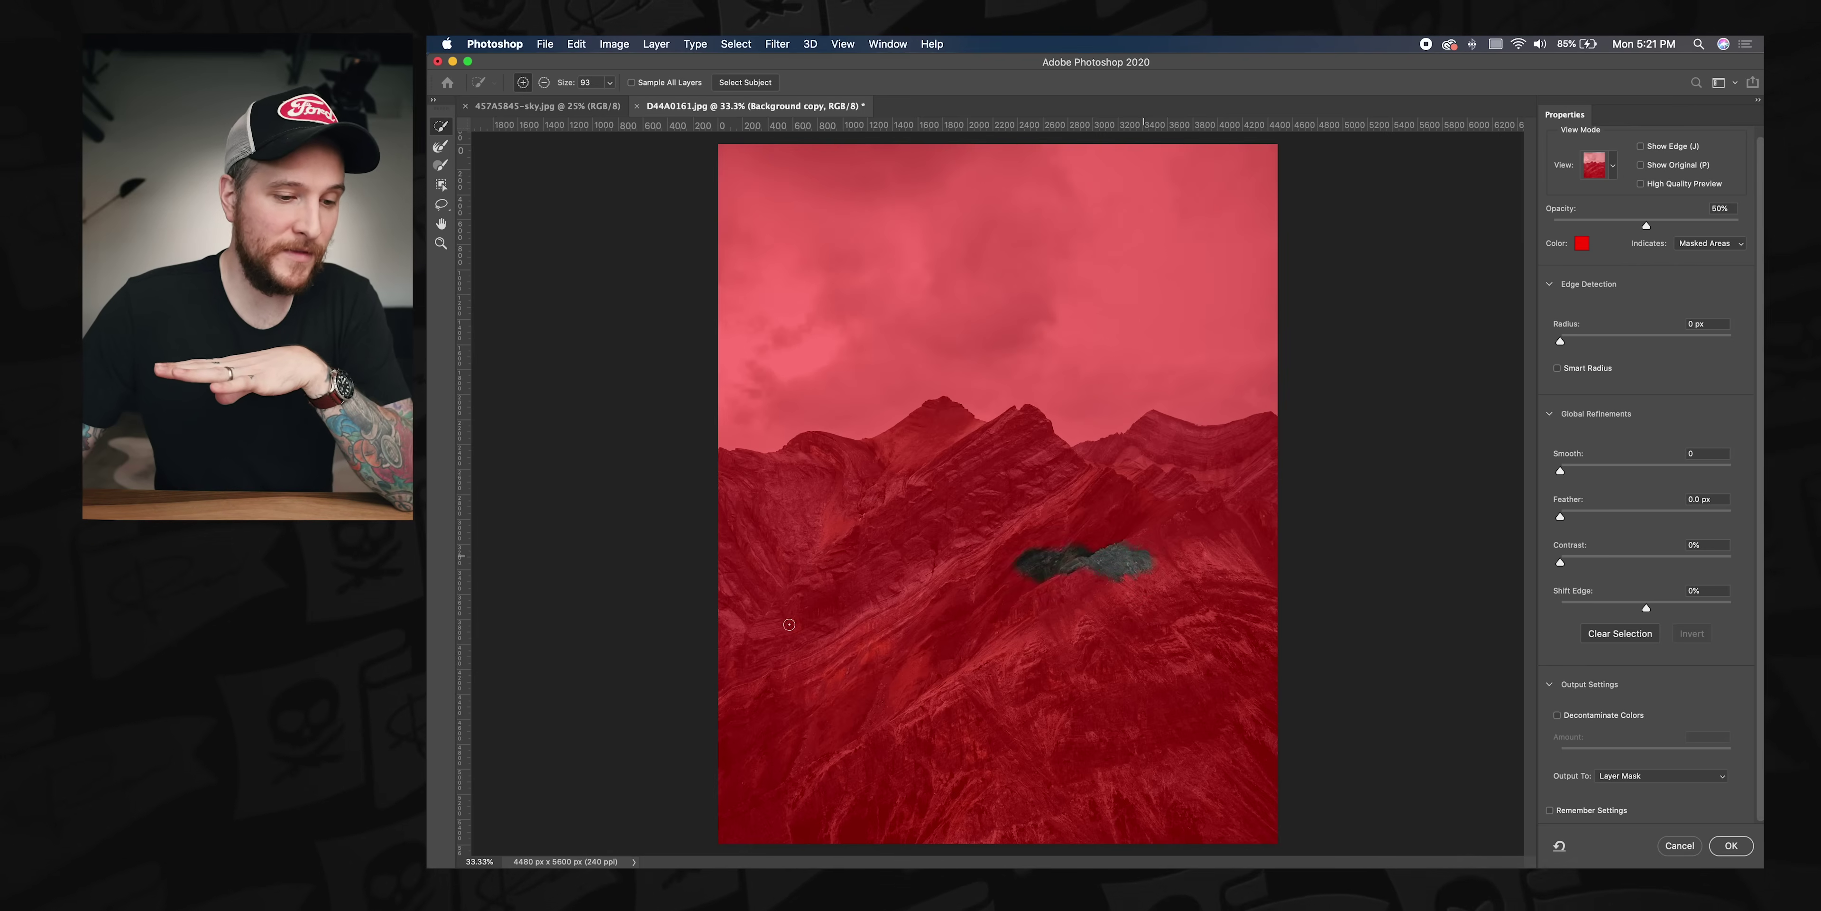
pyautogui.moveTo(790, 625)
pyautogui.mouseDown()
pyautogui.moveTo(940, 636)
pyautogui.moveTo(1069, 782)
pyautogui.moveTo(1159, 587)
pyautogui.moveTo(1102, 785)
pyautogui.moveTo(1004, 728)
pyautogui.moveTo(1290, 594)
pyautogui.mouseUp()
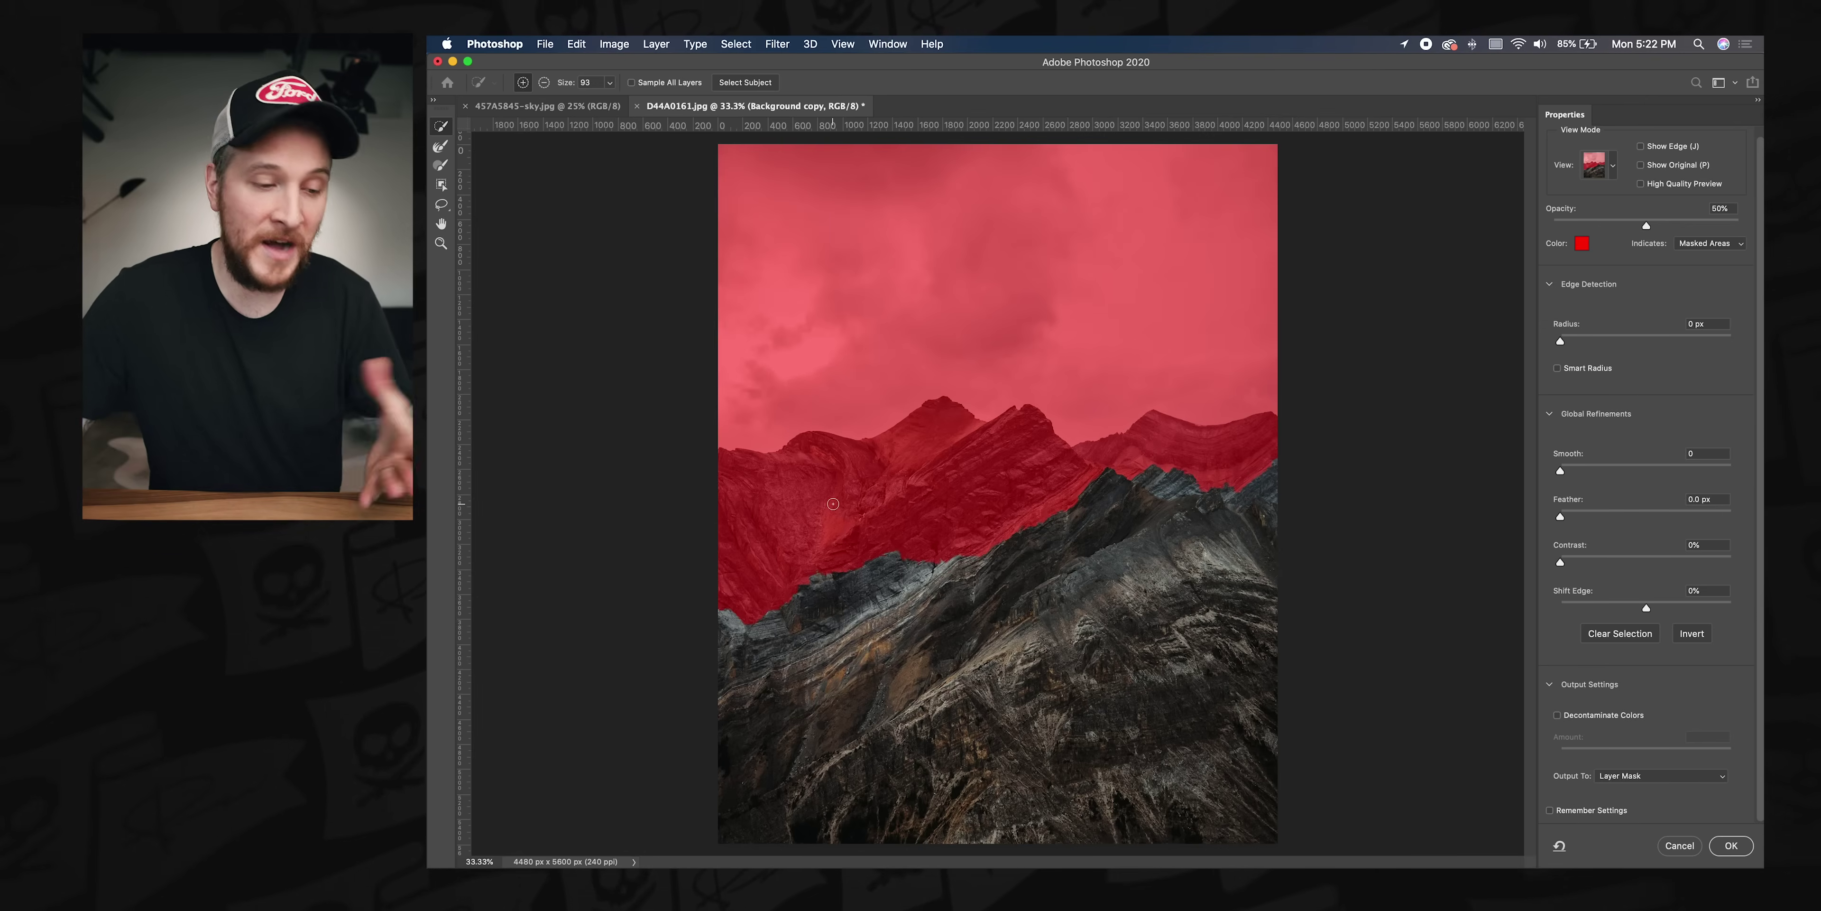
pyautogui.click(781, 502)
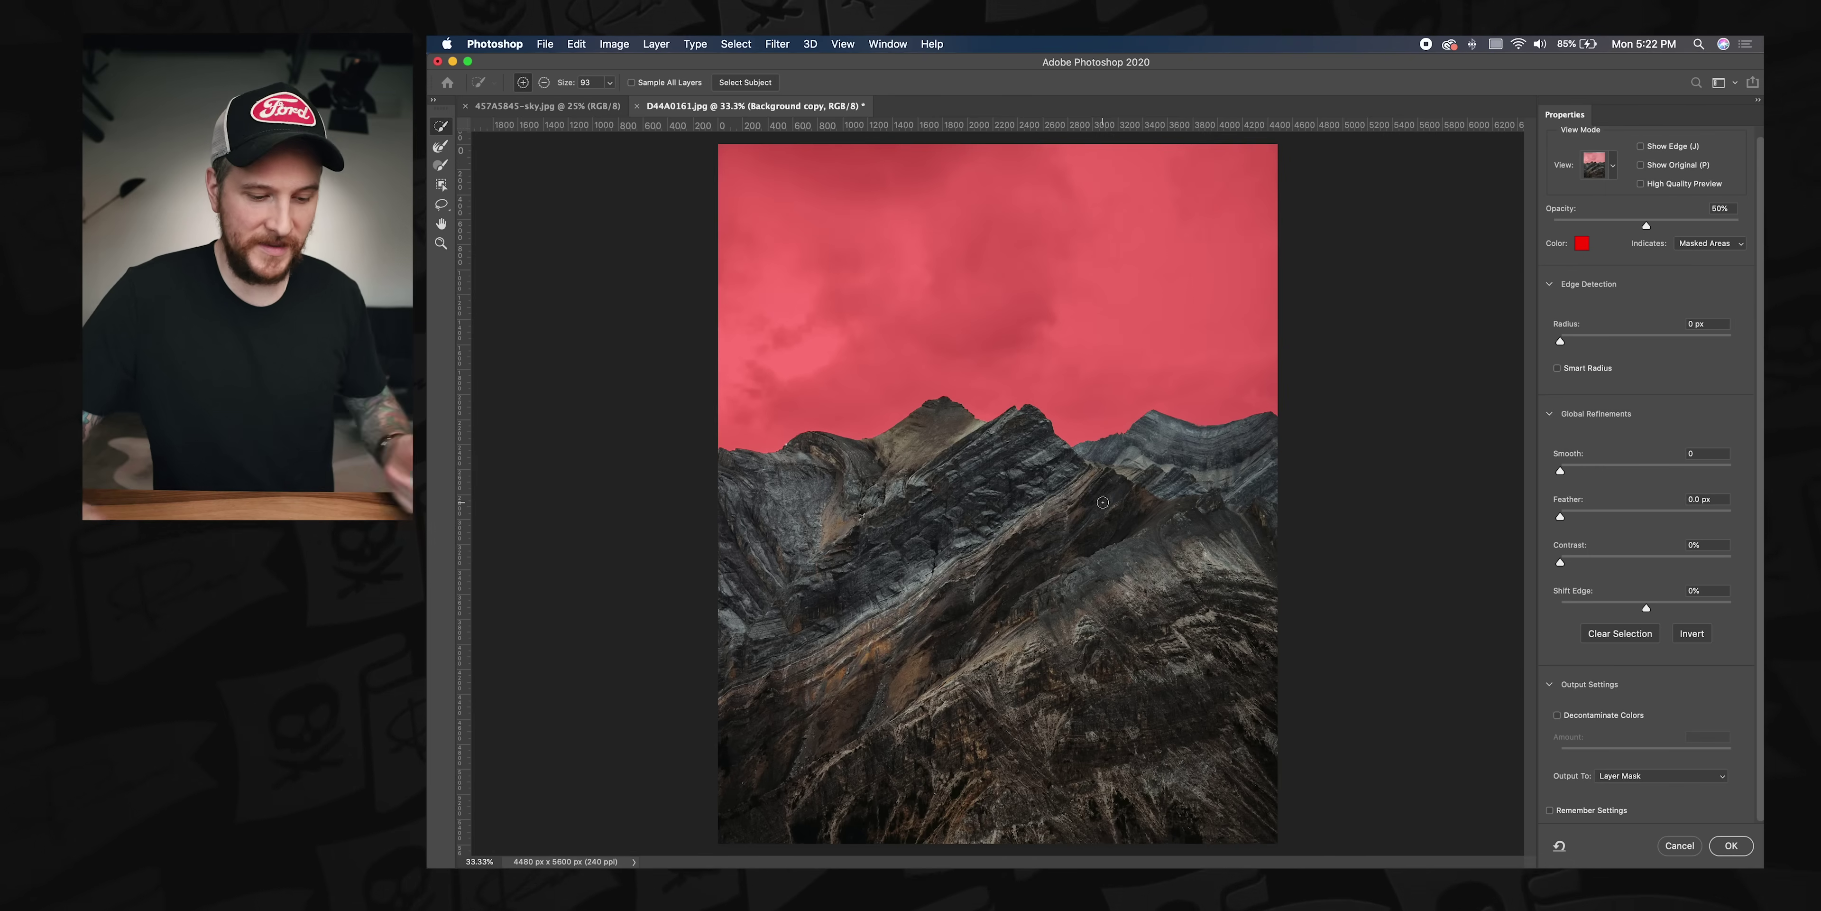
# Step: Clean up the small bright patch of sky along the far-left ridge with the Refine Edge Brush
pyautogui.press('super+equal')
pyautogui.press('super+equal')
pyautogui.press('super+equal')
pyautogui.press('super+equal')
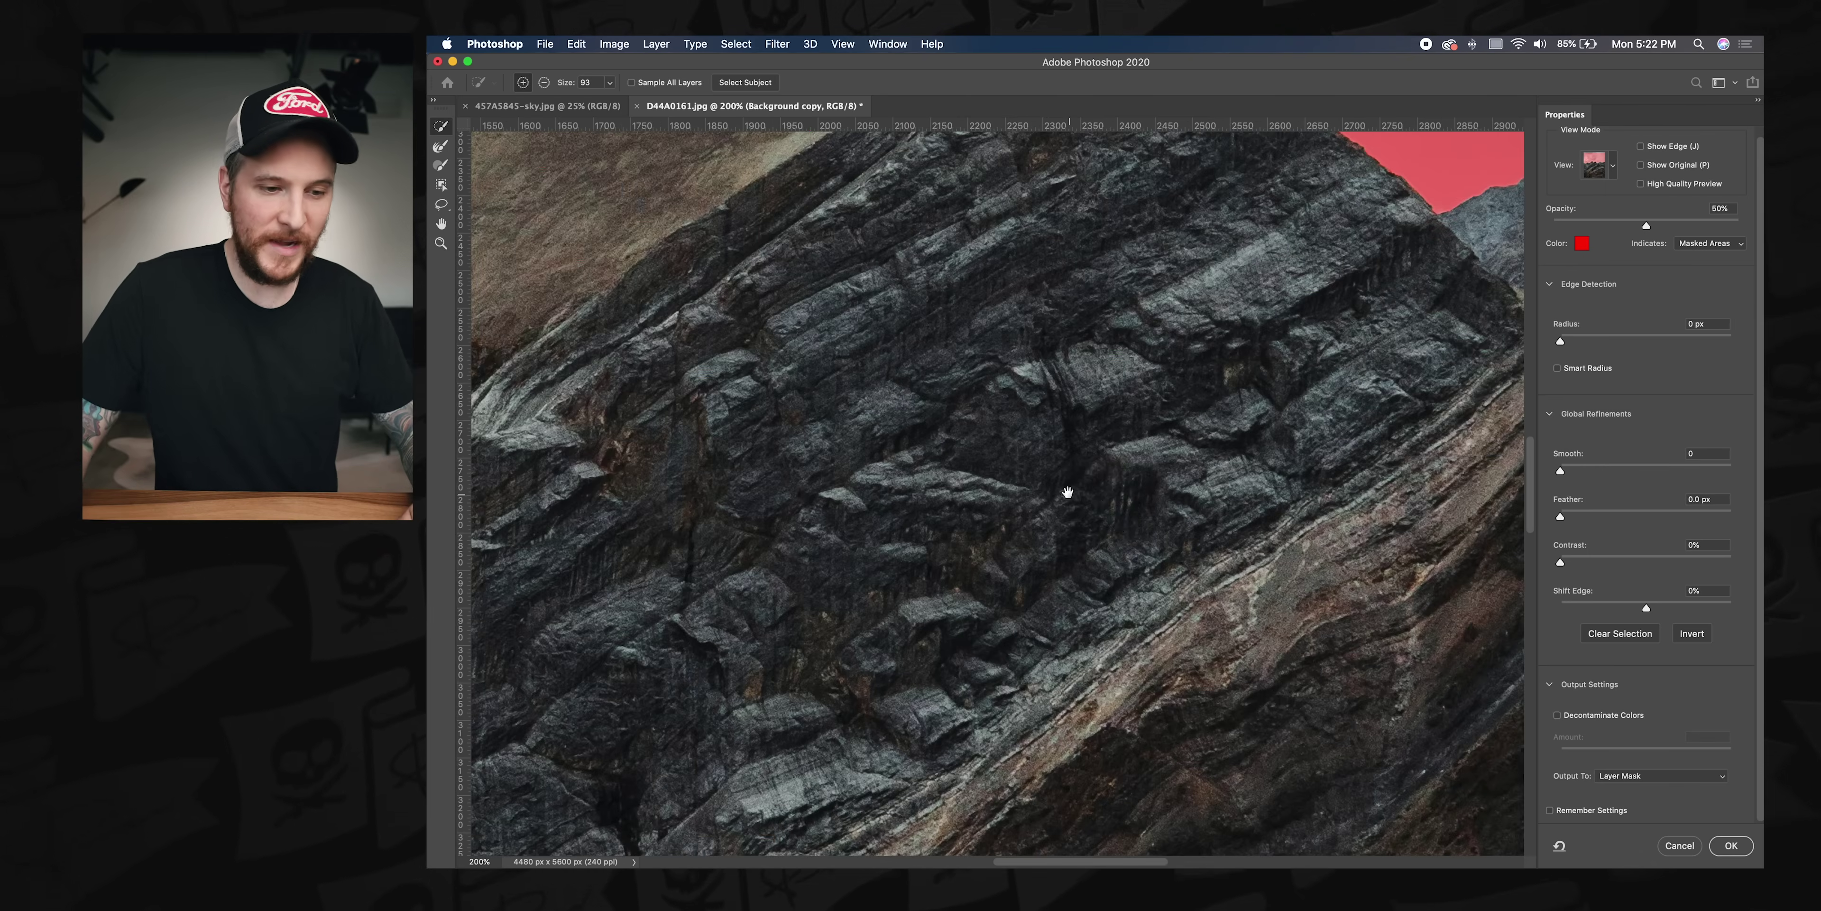
pyautogui.hscroll(-20, 1079, 497)
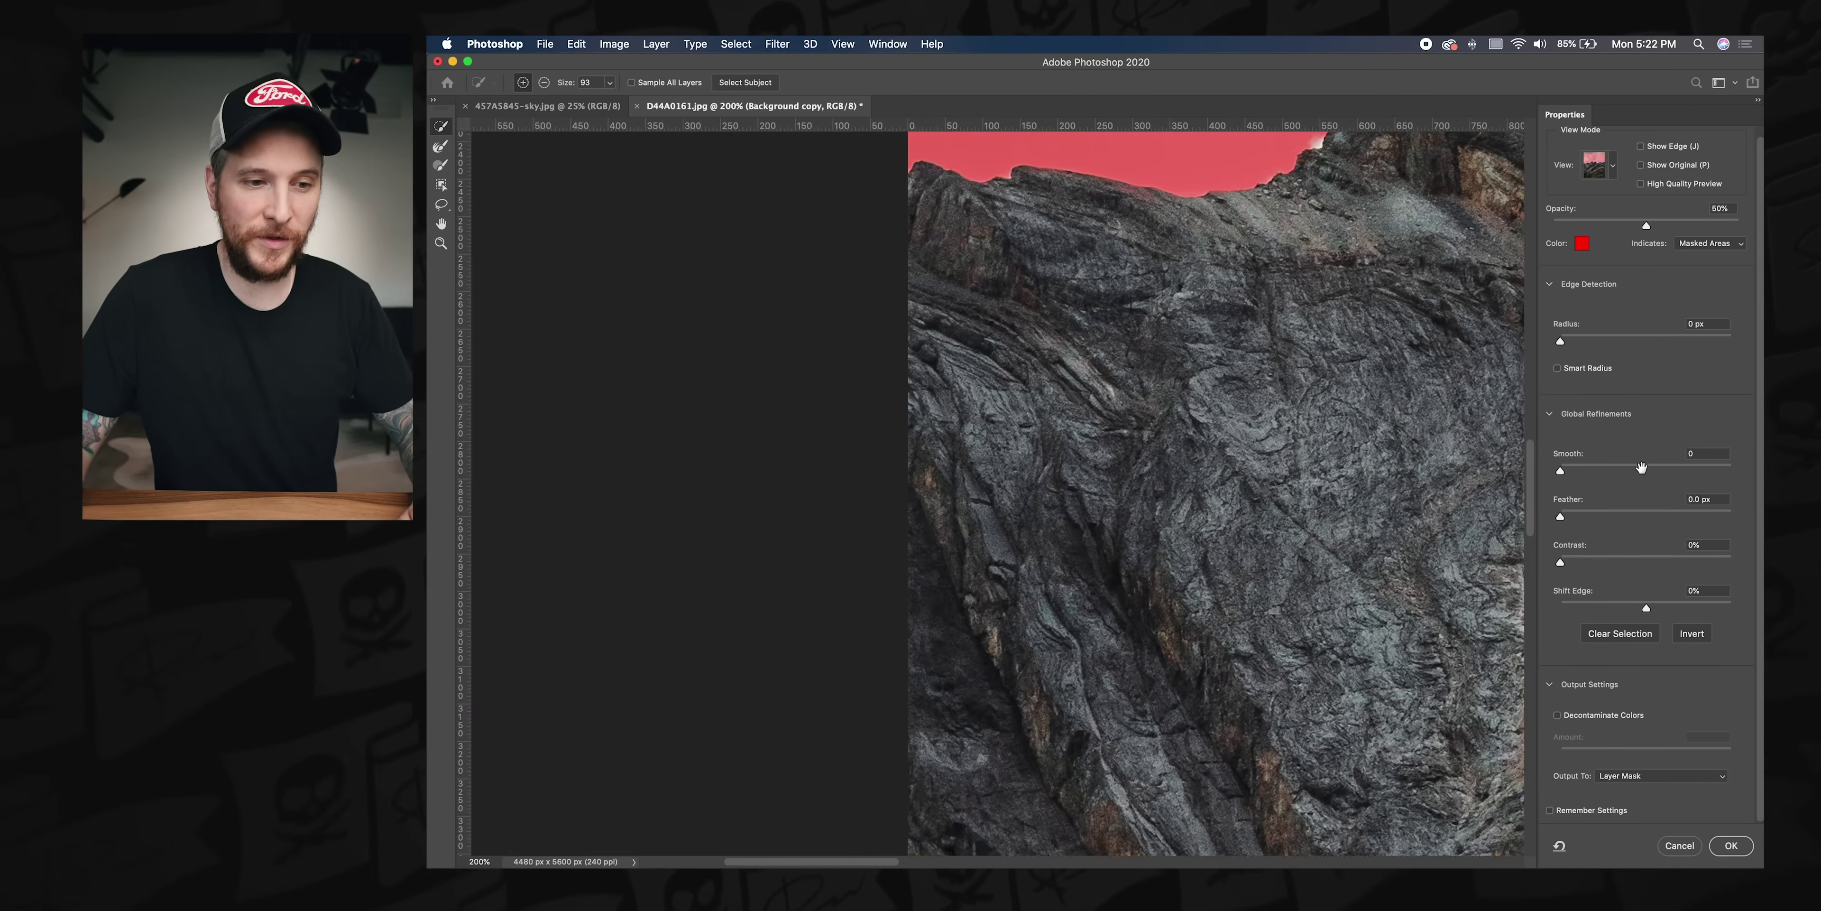
pyautogui.moveTo(1641, 467); pyautogui.dragTo(1427, 650)
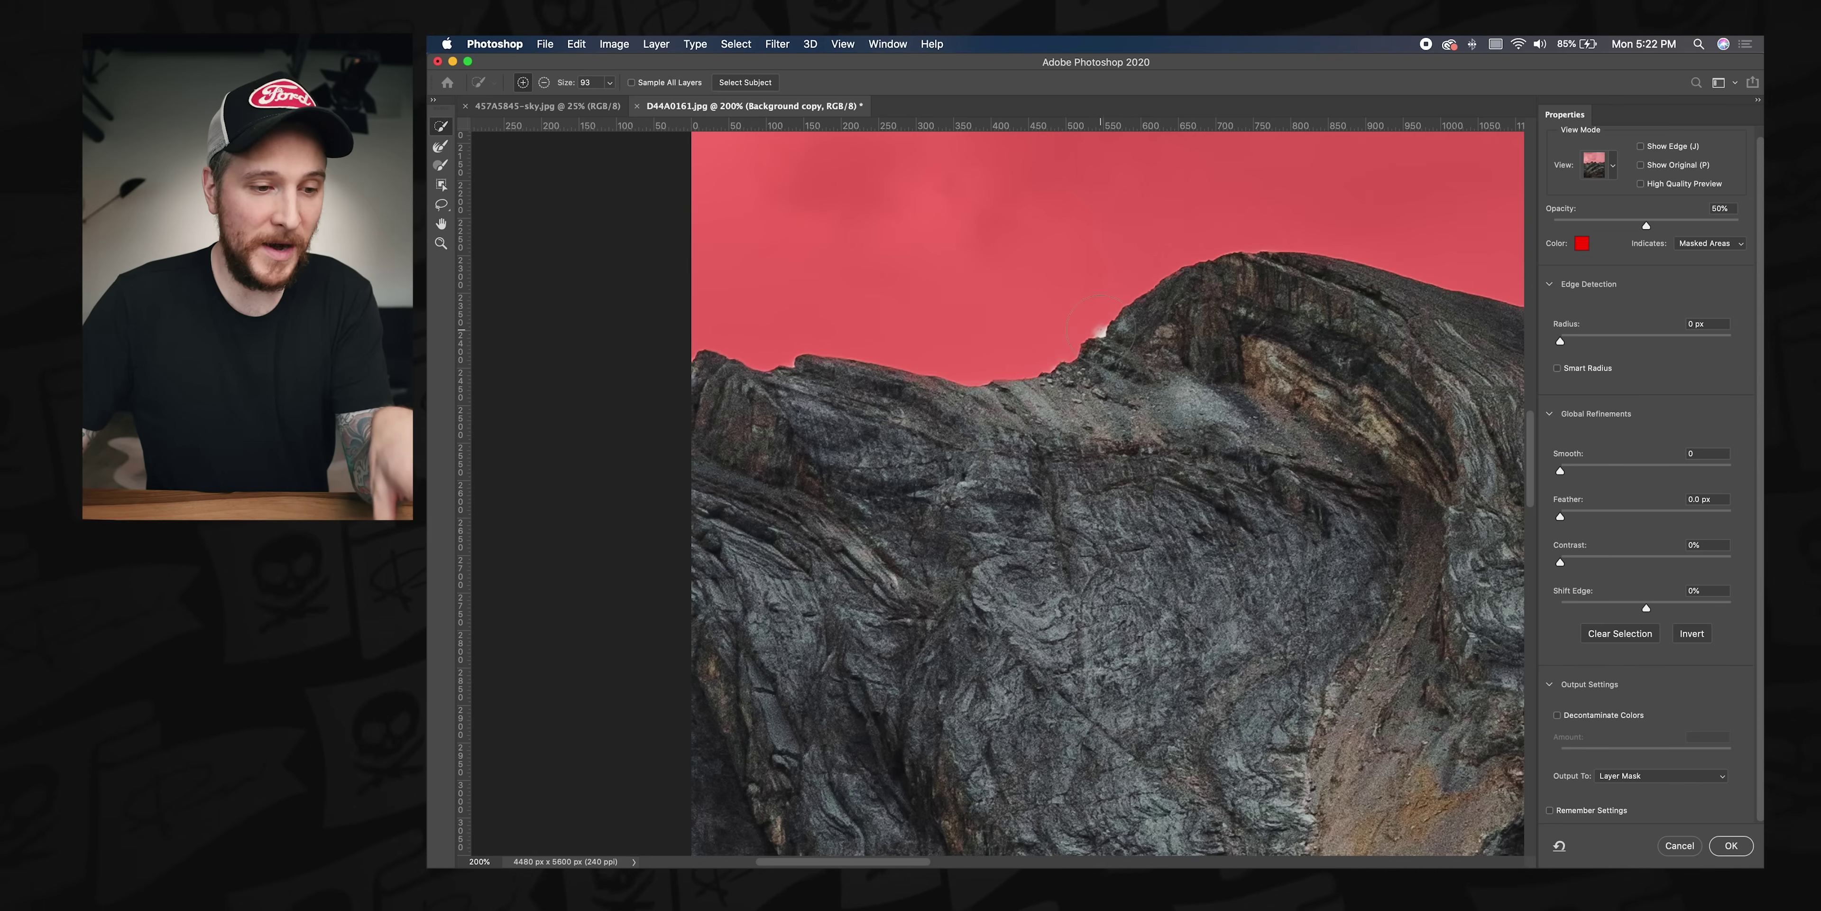
pyautogui.click(442, 147)
pyautogui.moveTo(1097, 321); pyautogui.dragTo(1100, 334)
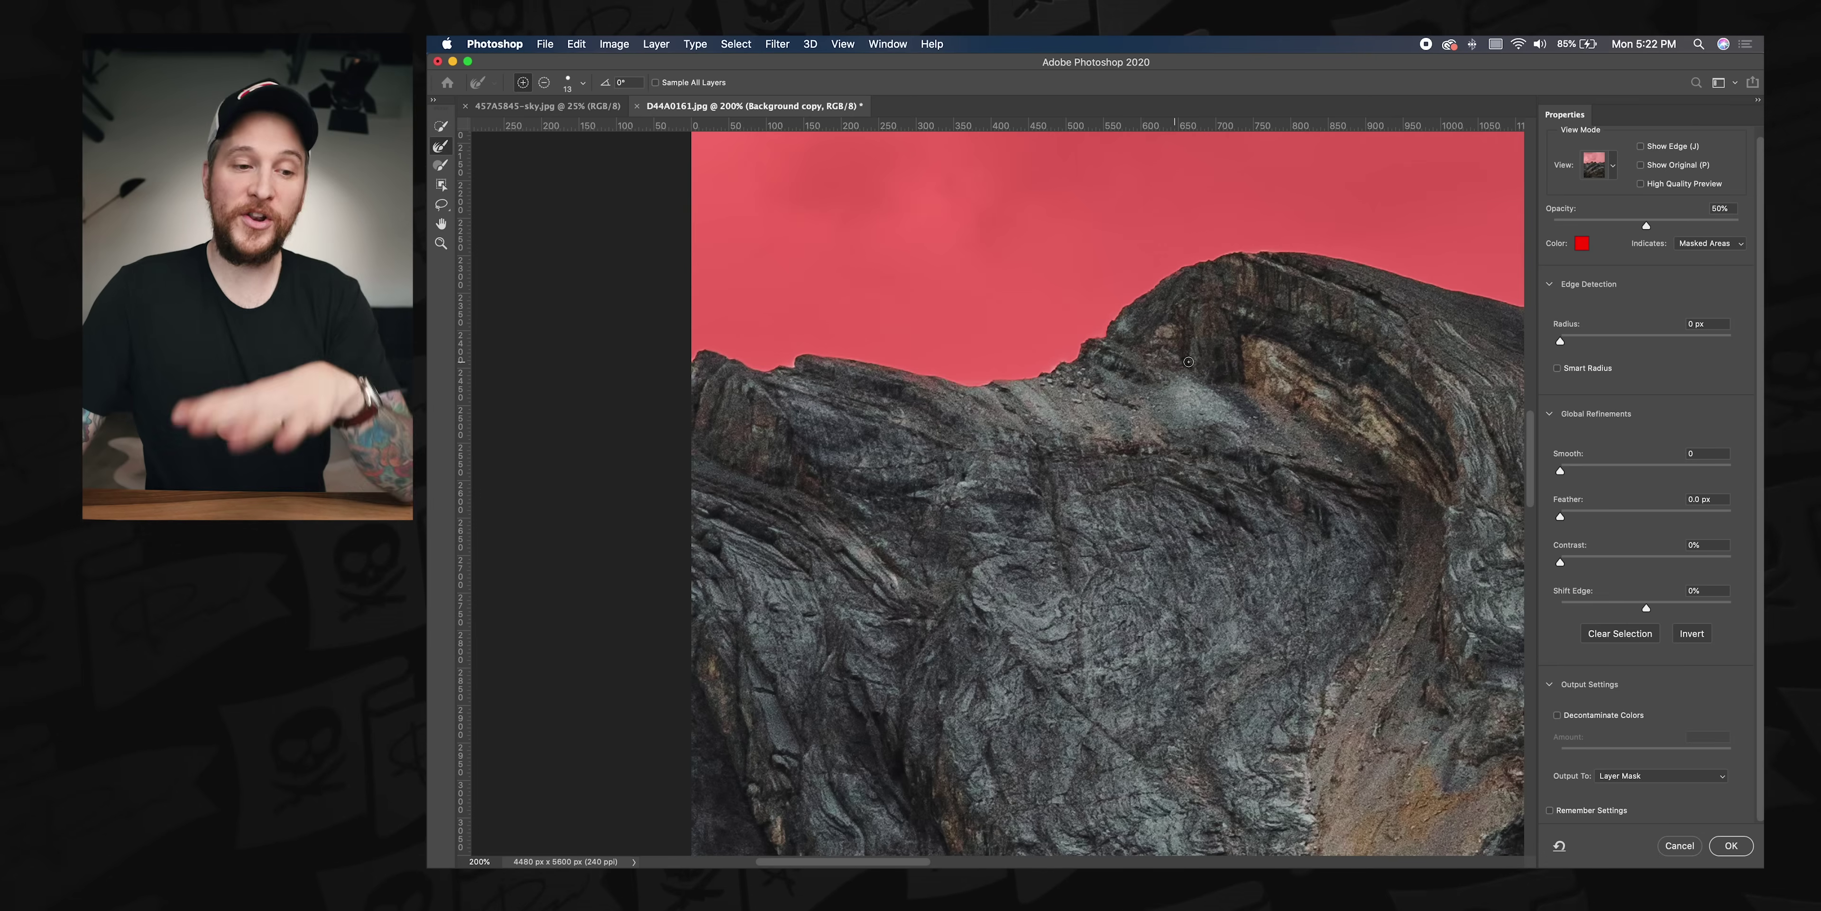
# Step: Accept the mountain selection and output it as a layer mask on the Background copy layer
pyautogui.press('super+minus')
pyautogui.press('super+minus')
pyautogui.press('super+minus')
pyautogui.press('super+minus')
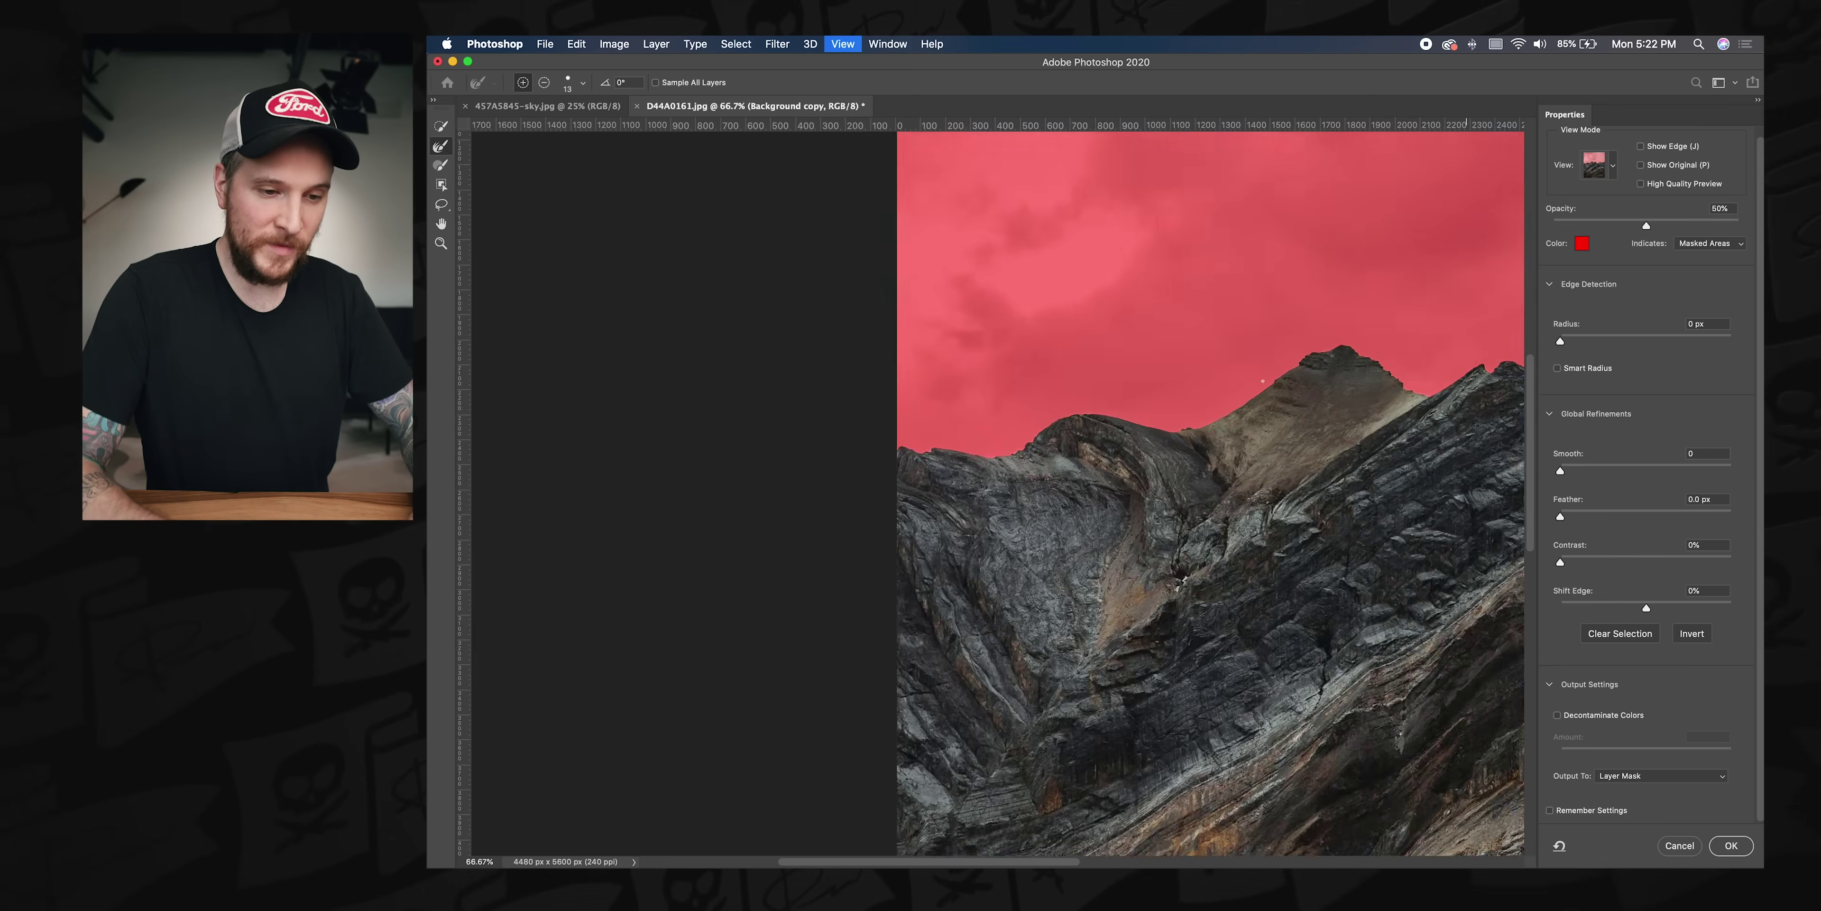
pyautogui.press('super+minus')
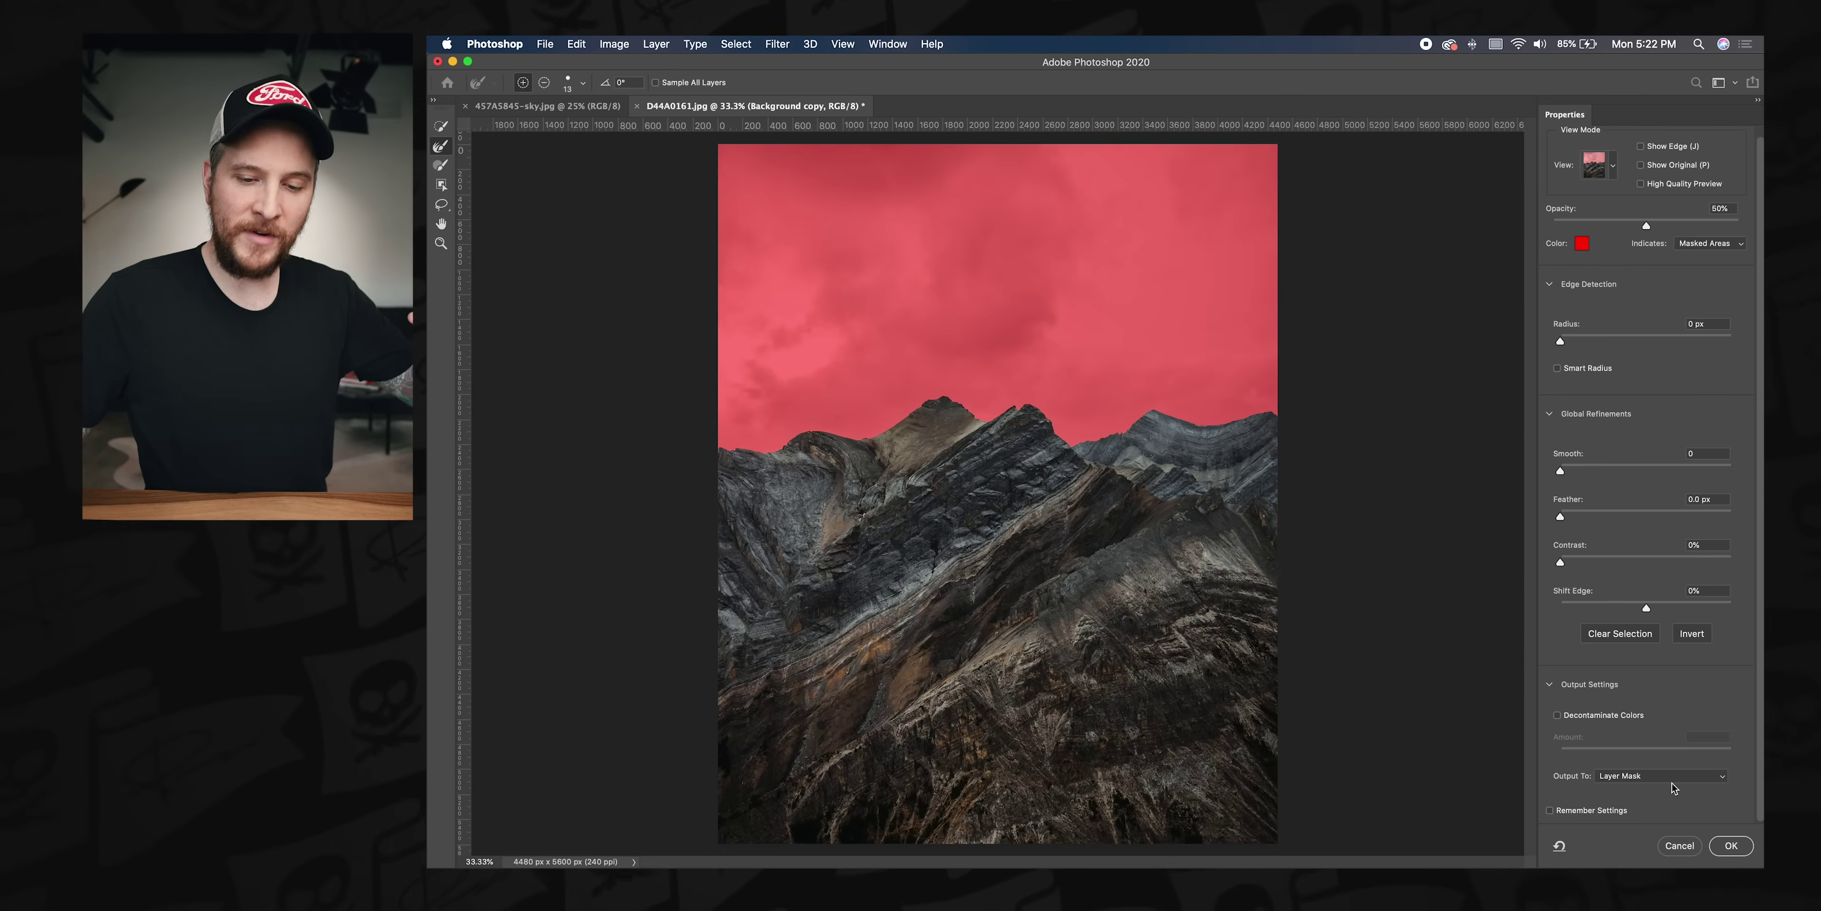
pyautogui.click(1727, 847)
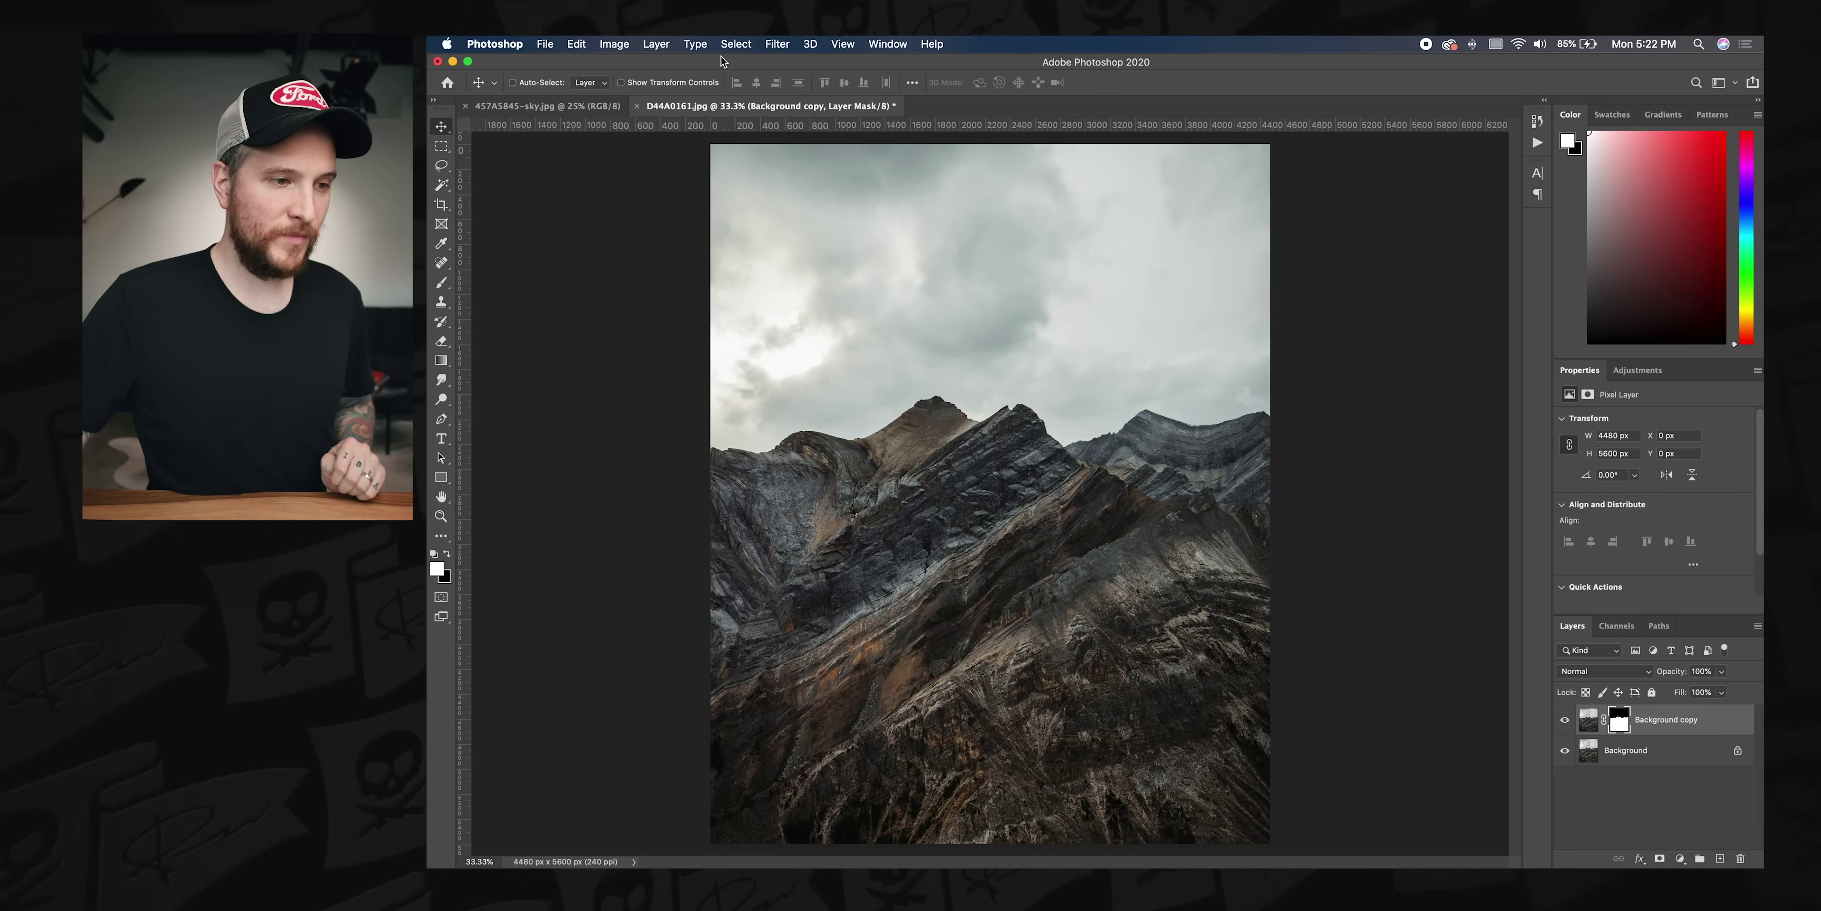
# Step: Copy the entire sky image from 457A5845-sky.jpg and paste it into the D44A0161.jpg mountain document
pyautogui.click(545, 105)
pyautogui.press('super+a')
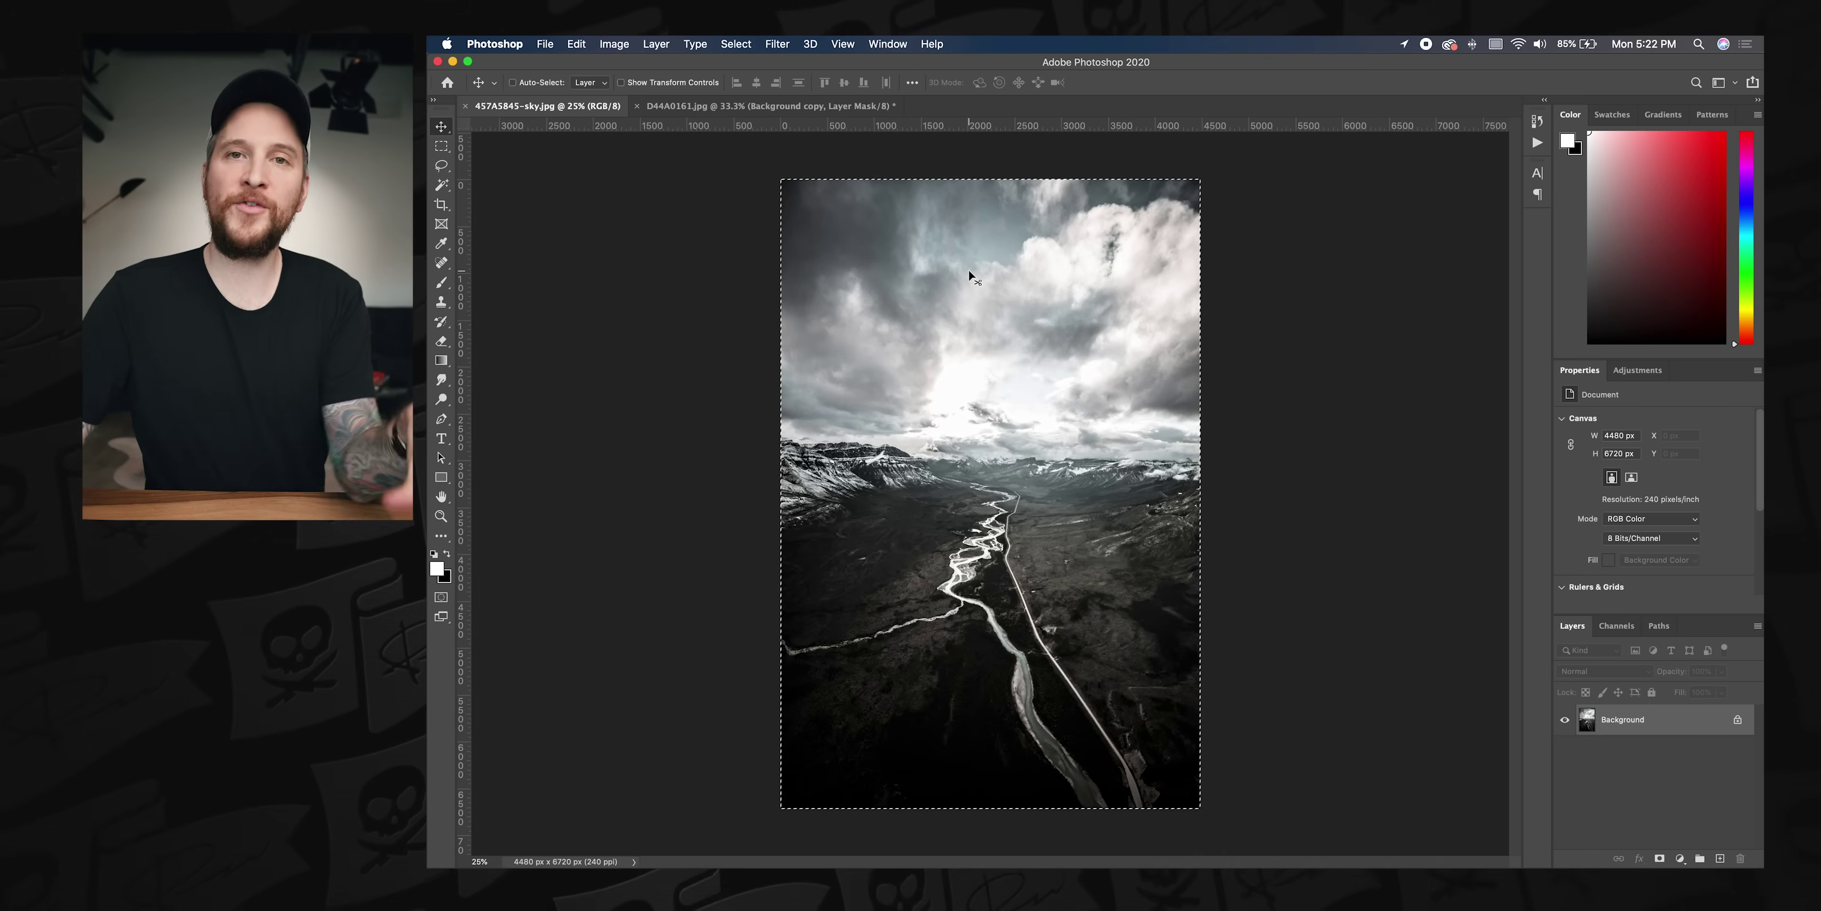
pyautogui.press('super+a')
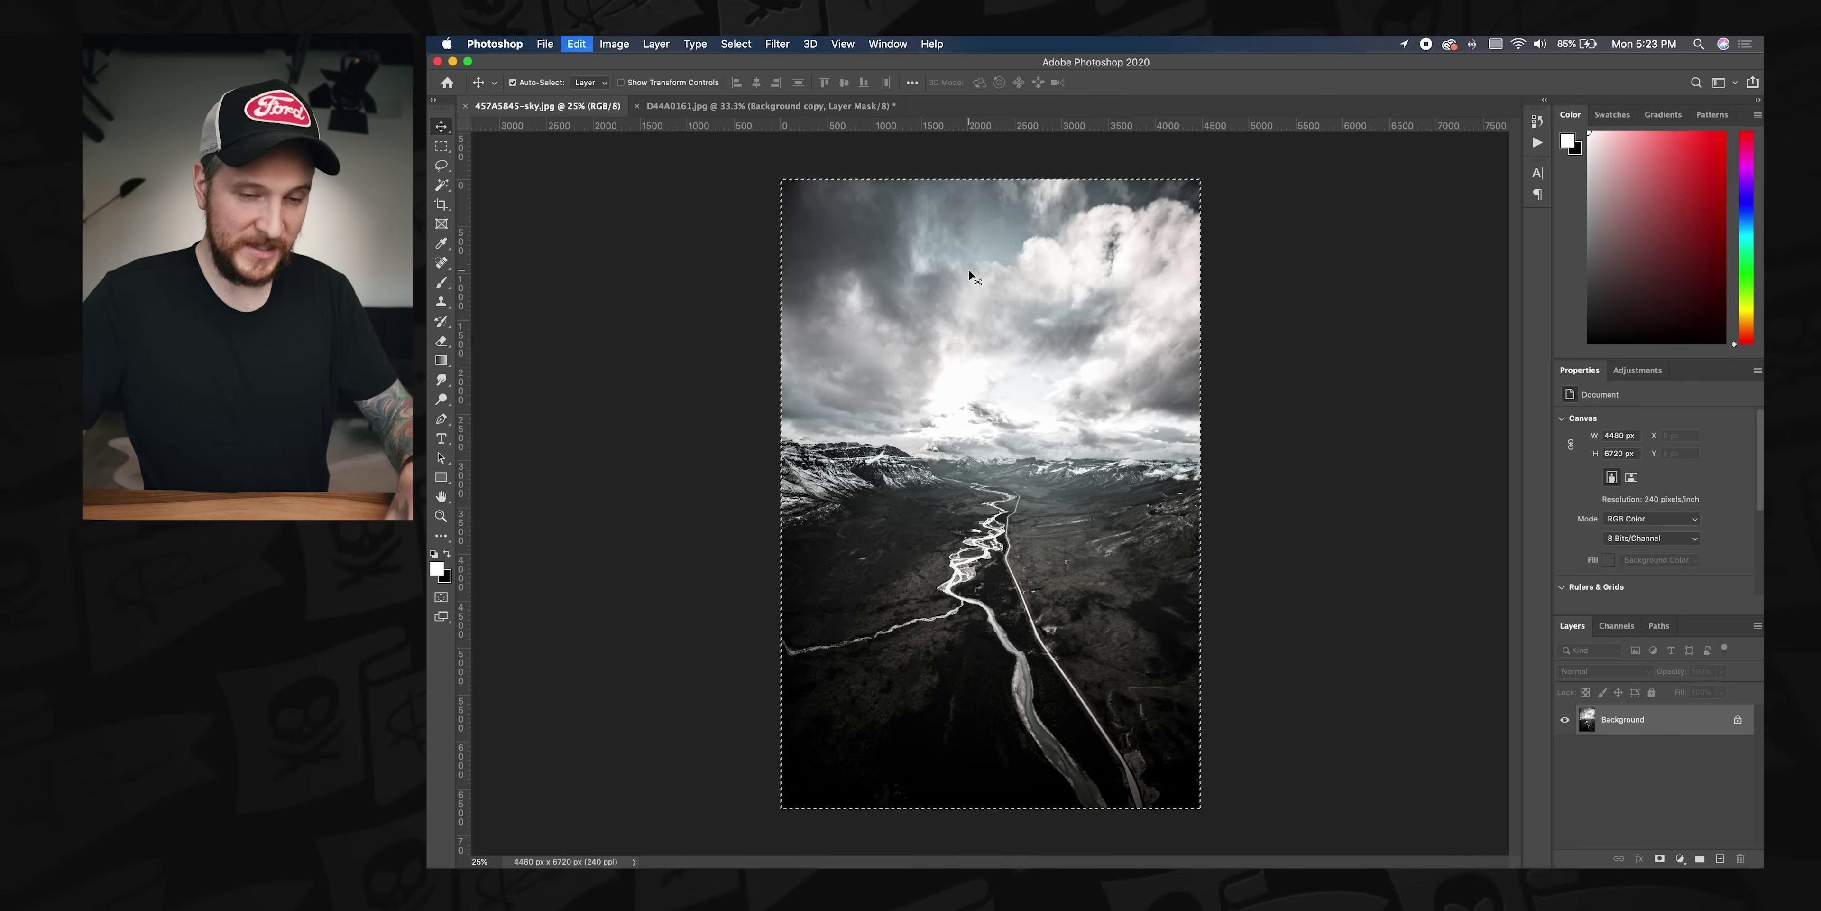
pyautogui.click(817, 106)
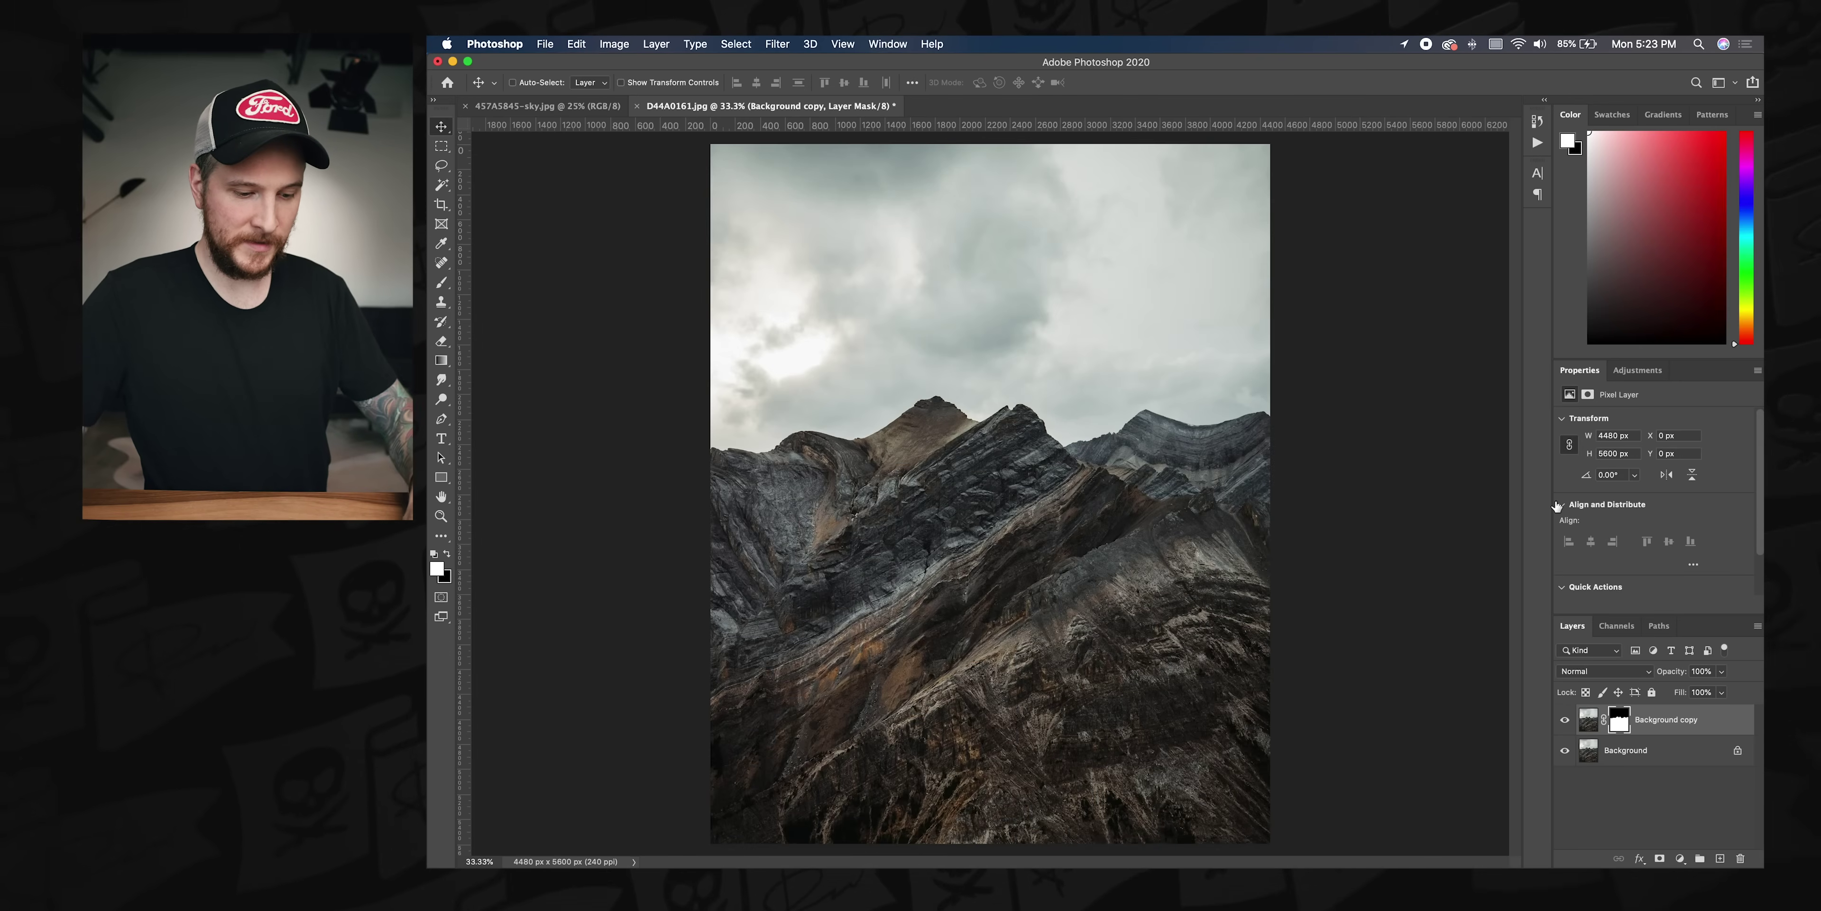
pyautogui.press('super+v')
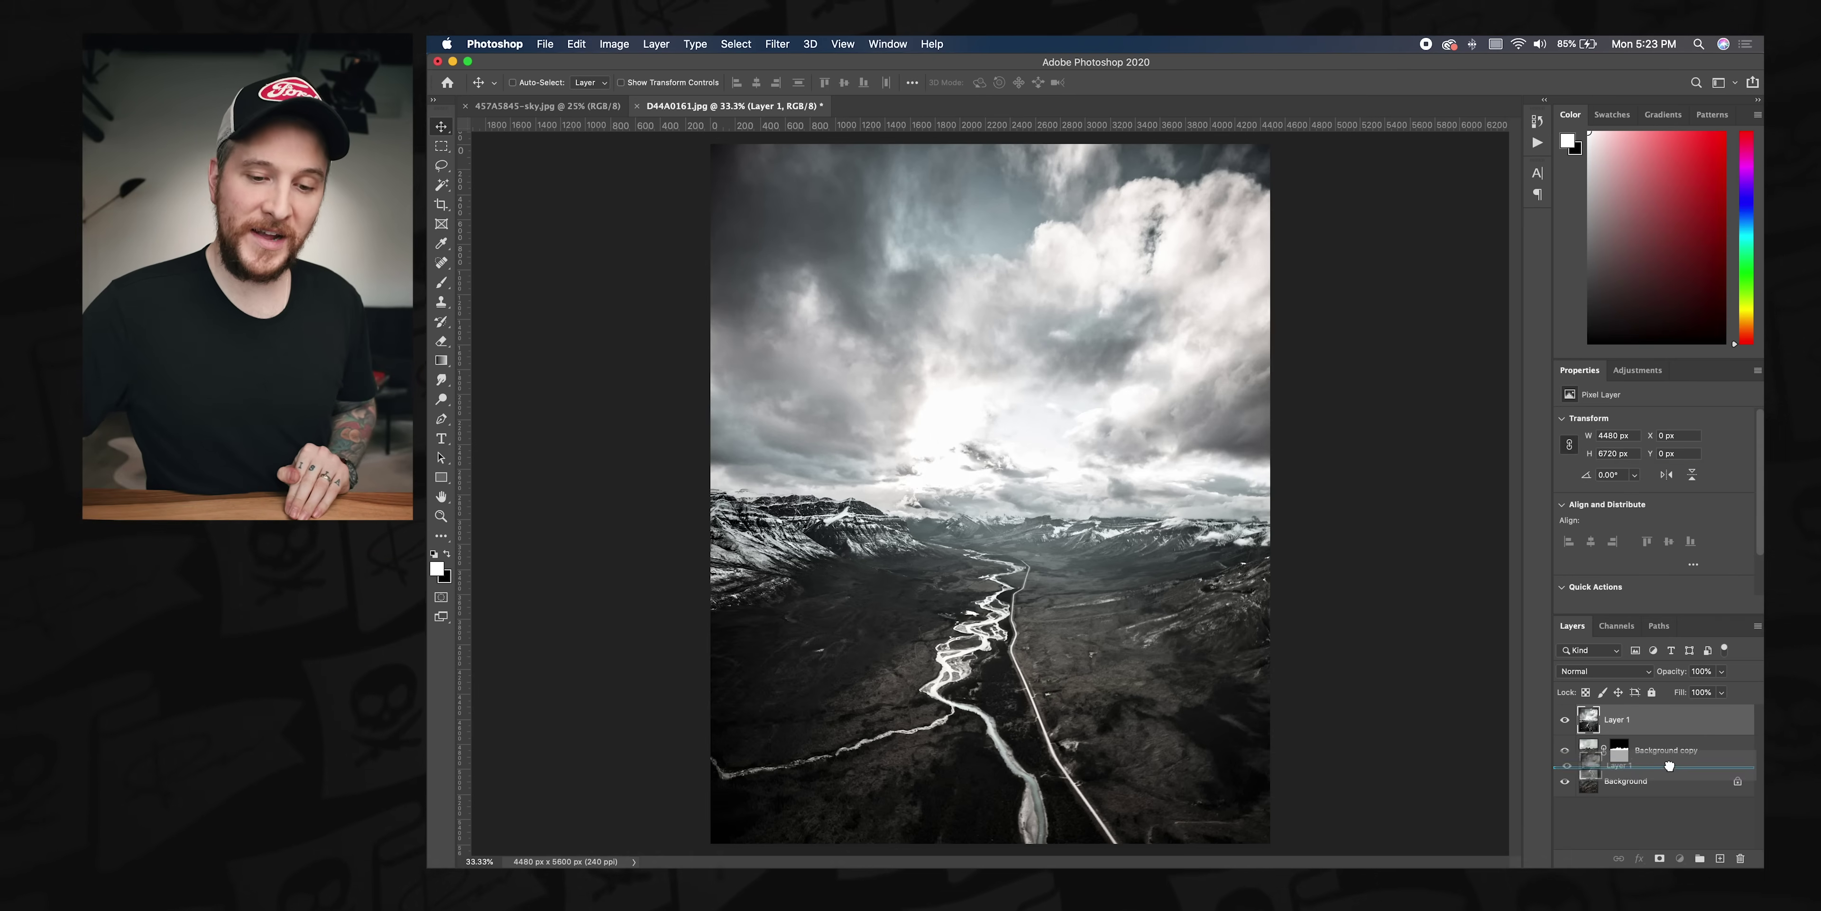
# Step: Place the pasted sky layer beneath Background copy and shift it up to about Y -1310 px, exposing its snowy valley above the ridge
pyautogui.moveTo(1654, 719); pyautogui.dragTo(1654, 767)
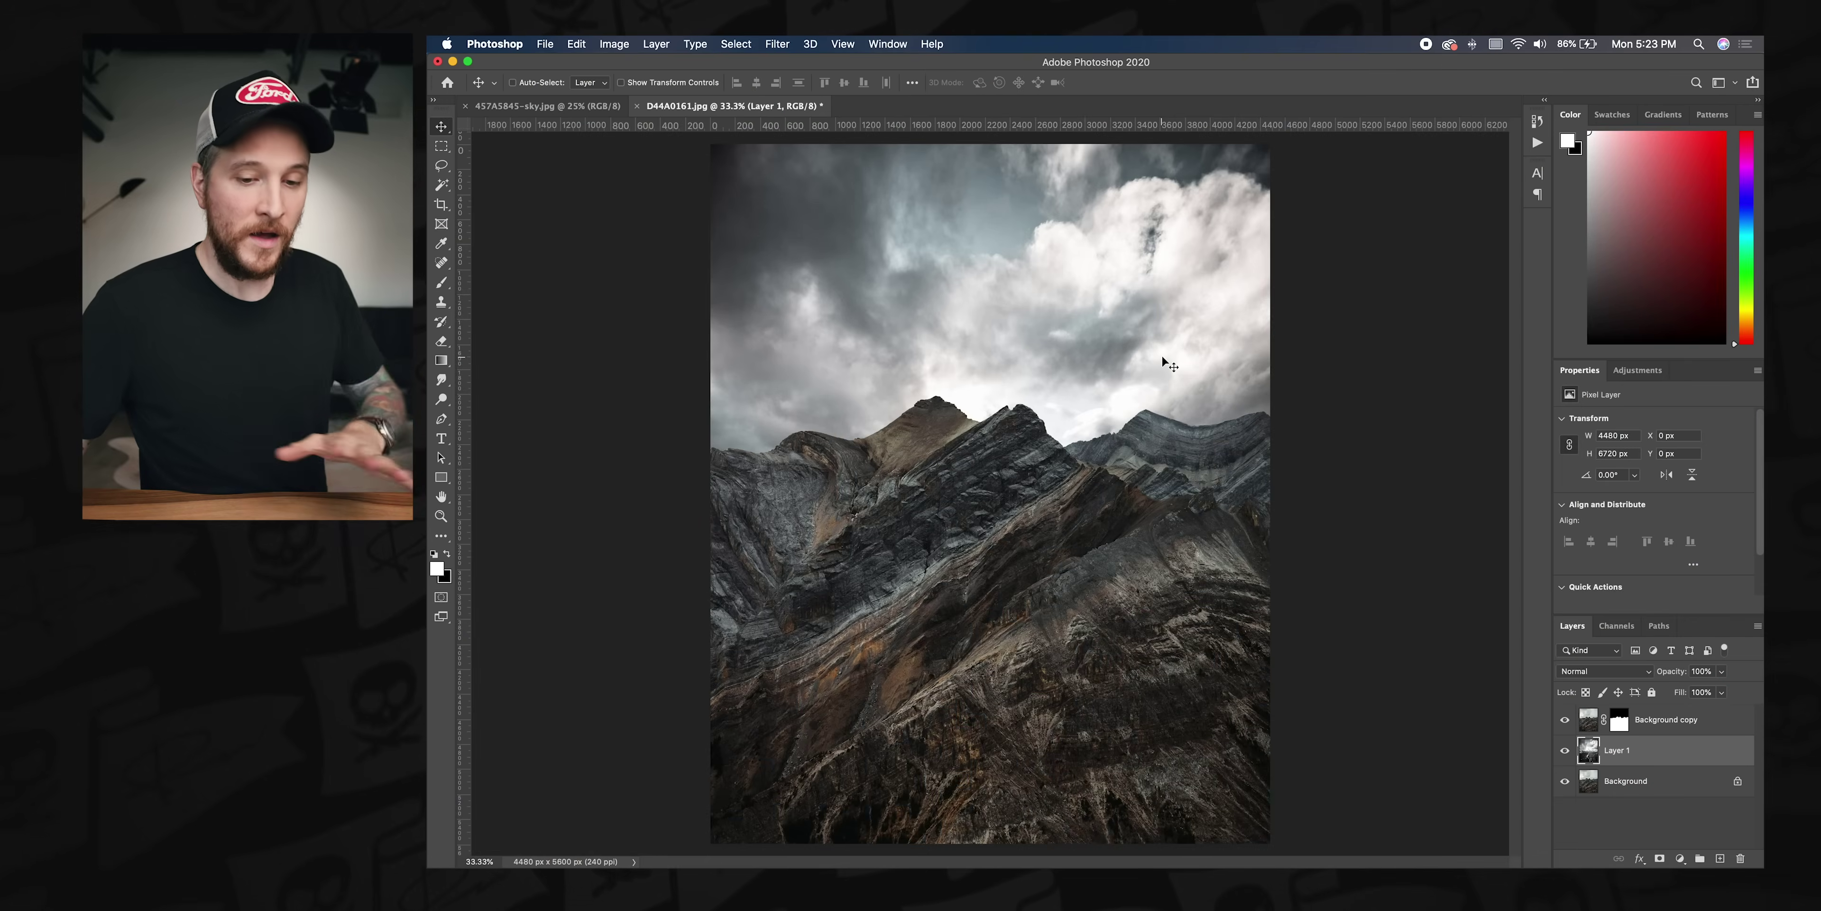
pyautogui.moveTo(1128, 374); pyautogui.dragTo(1126, 235)
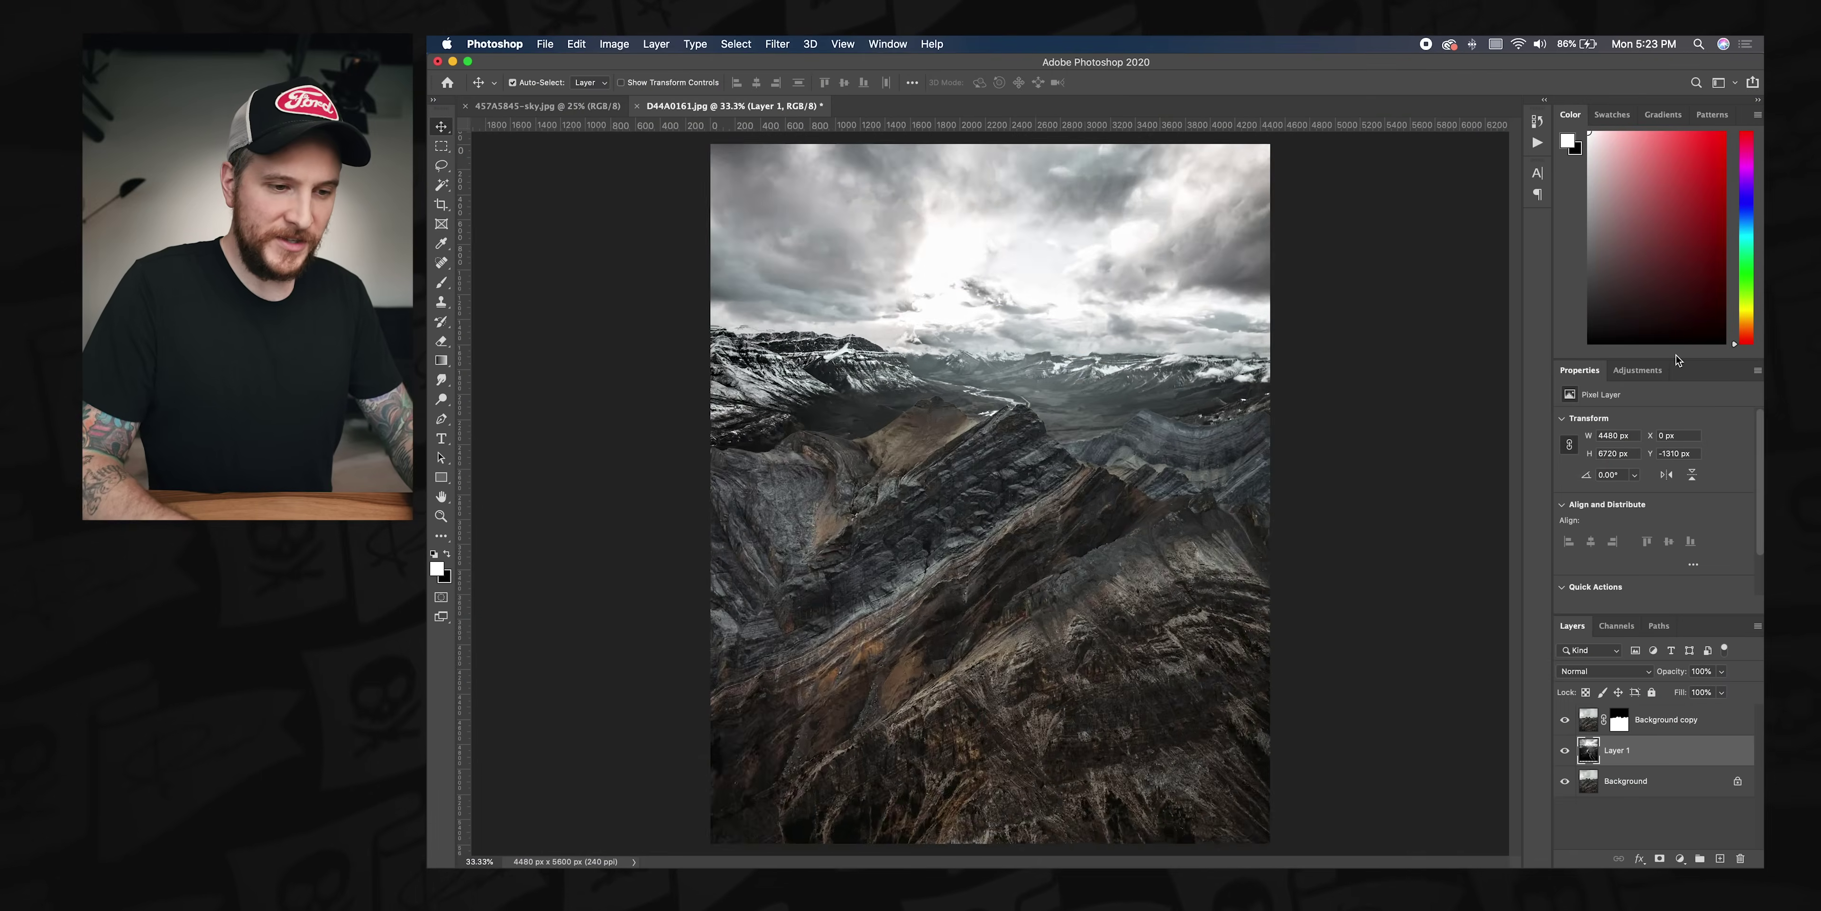
pyautogui.press('super+equal')
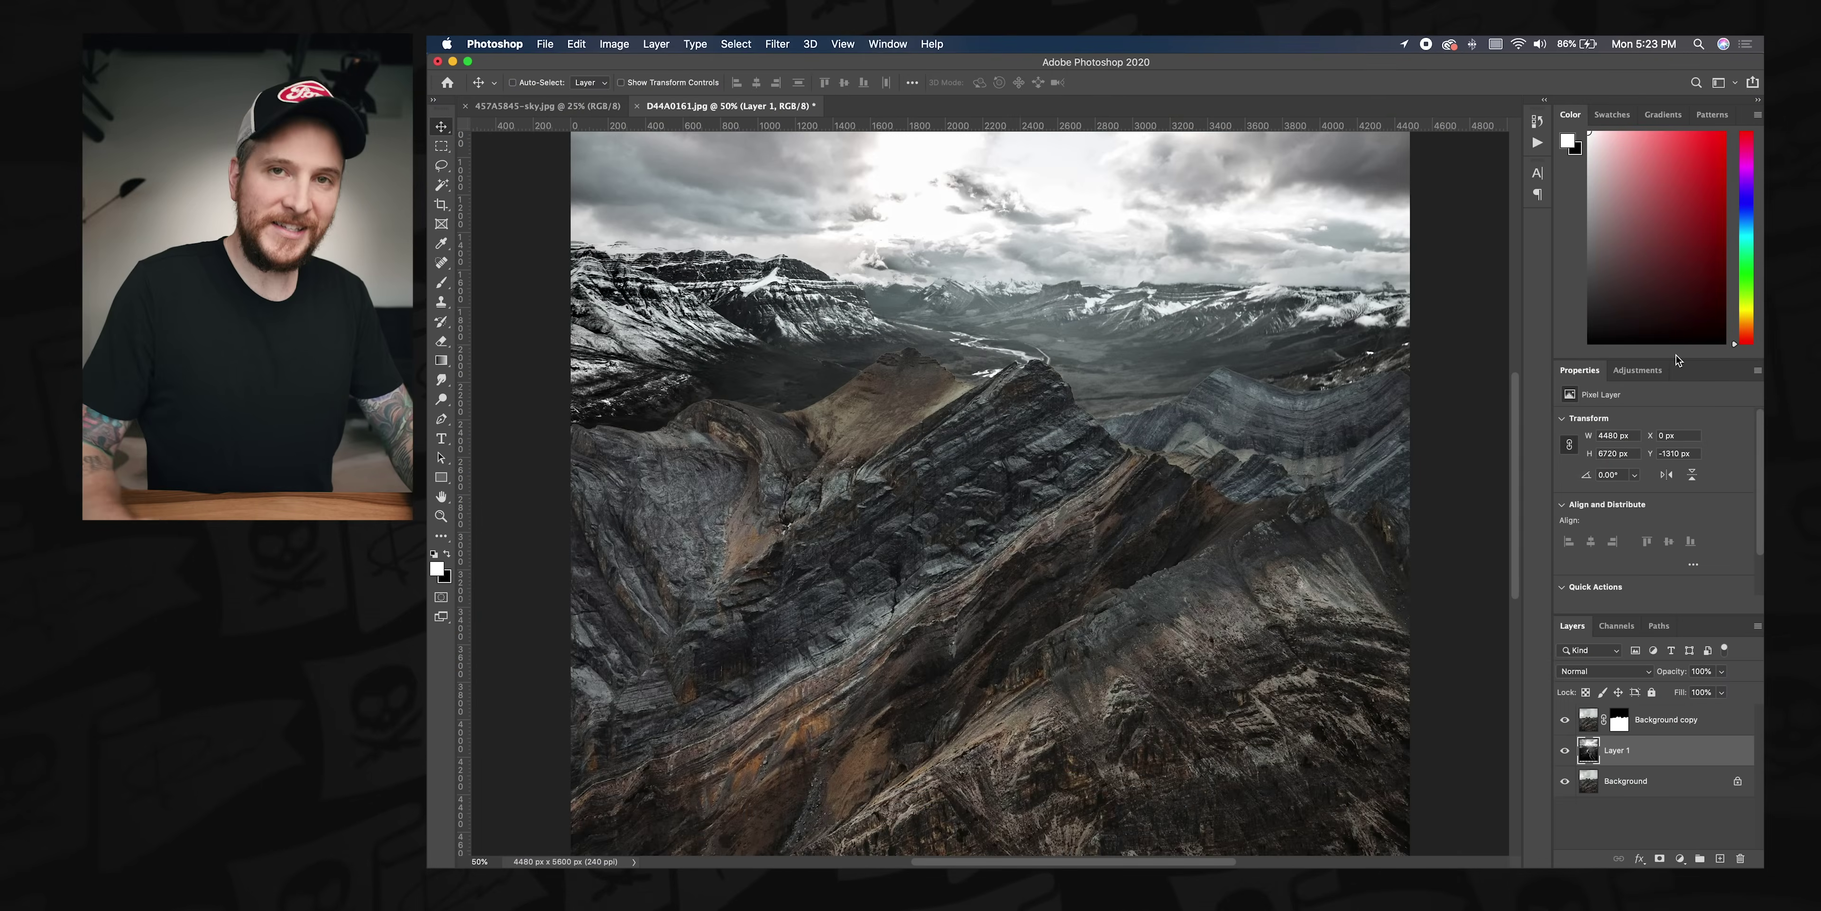
pyautogui.moveTo(1070, 430); pyautogui.dragTo(1149, 525)
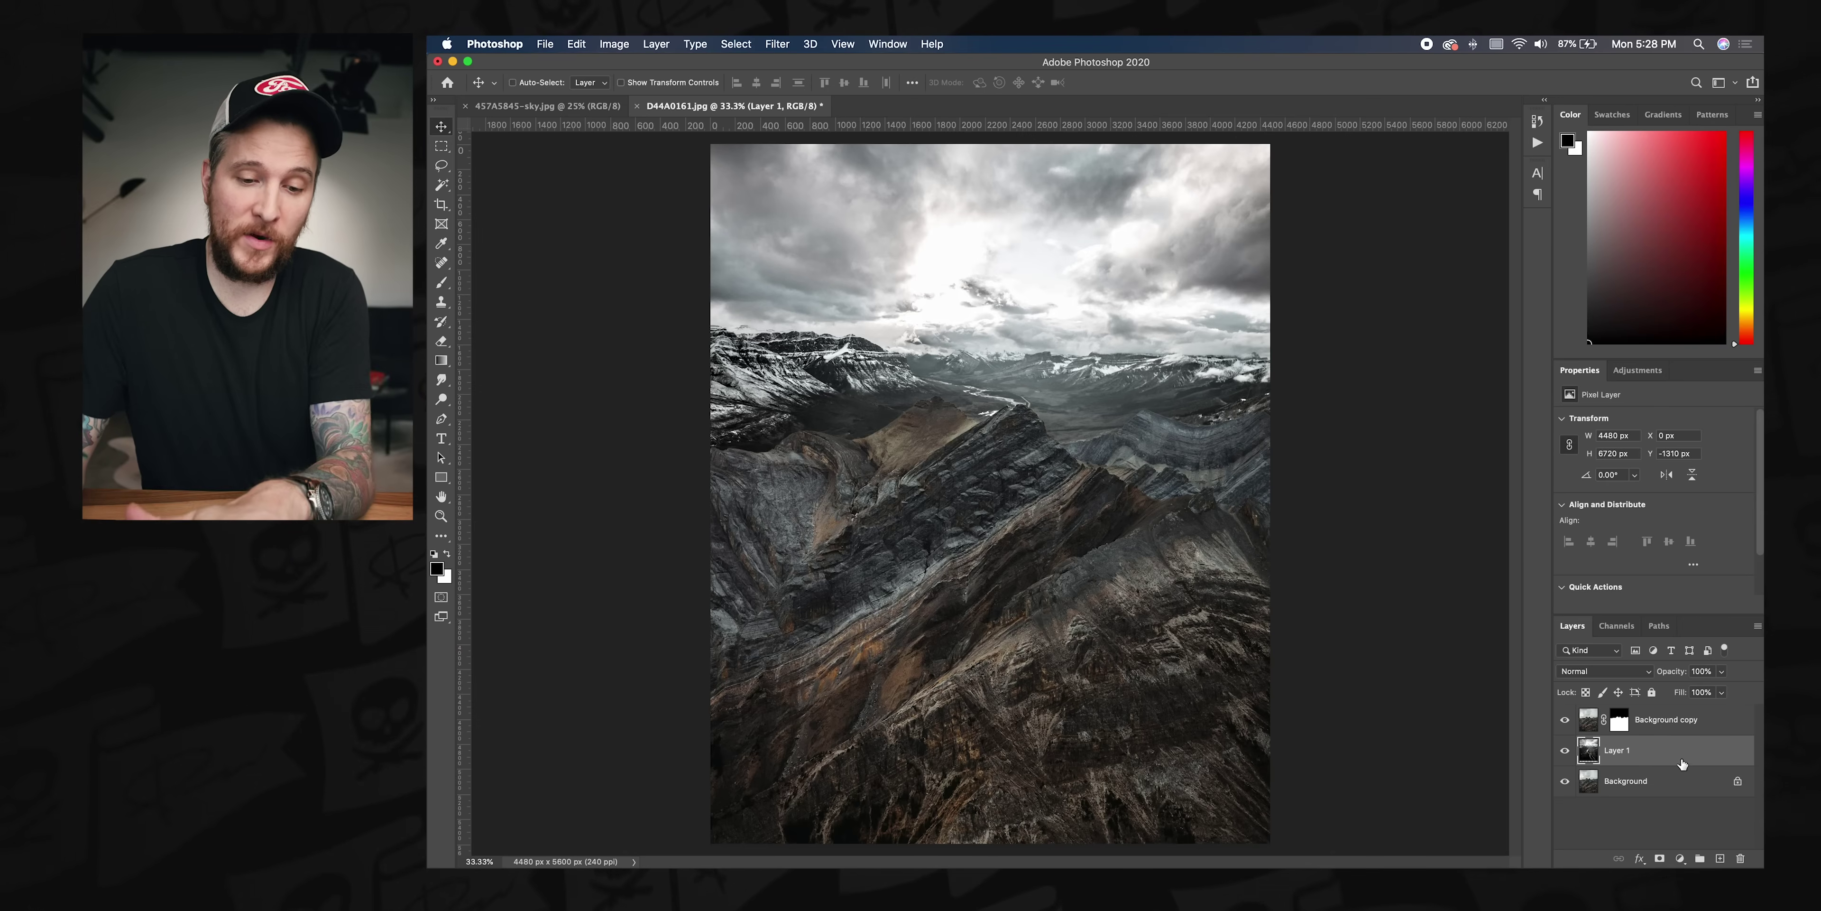
# Step: Start a Field Blur on the sky layer and set its blur amount to 8 px
pyautogui.click(778, 43)
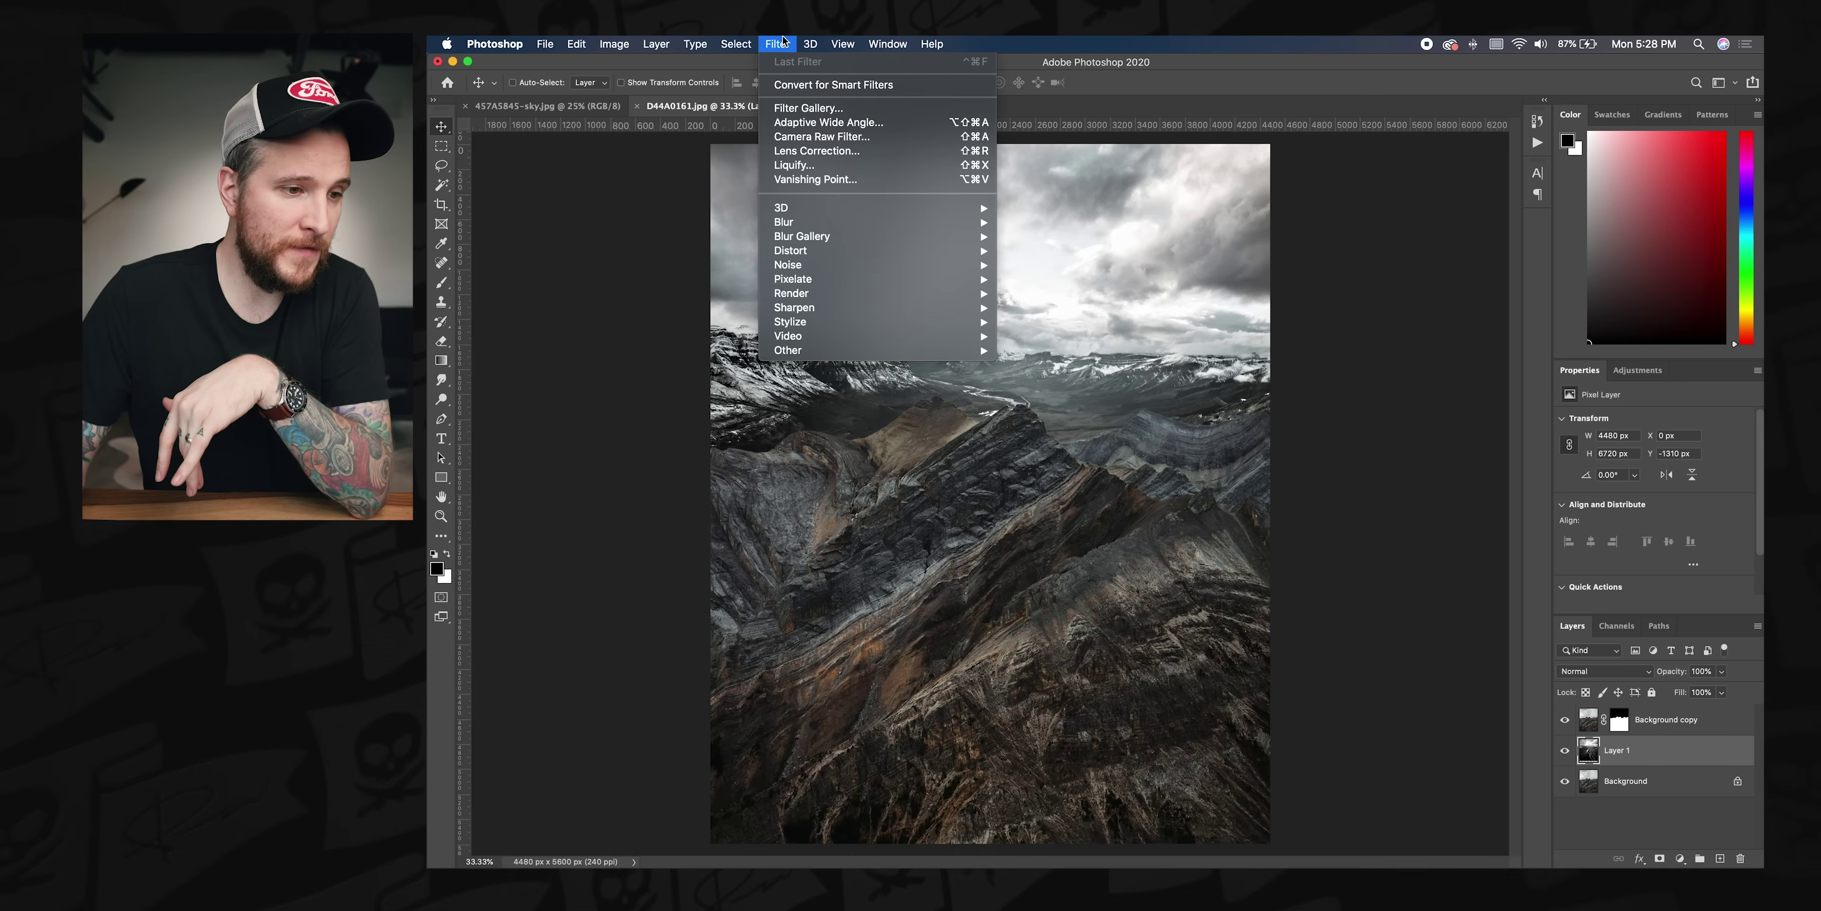
pyautogui.moveTo(866, 234)
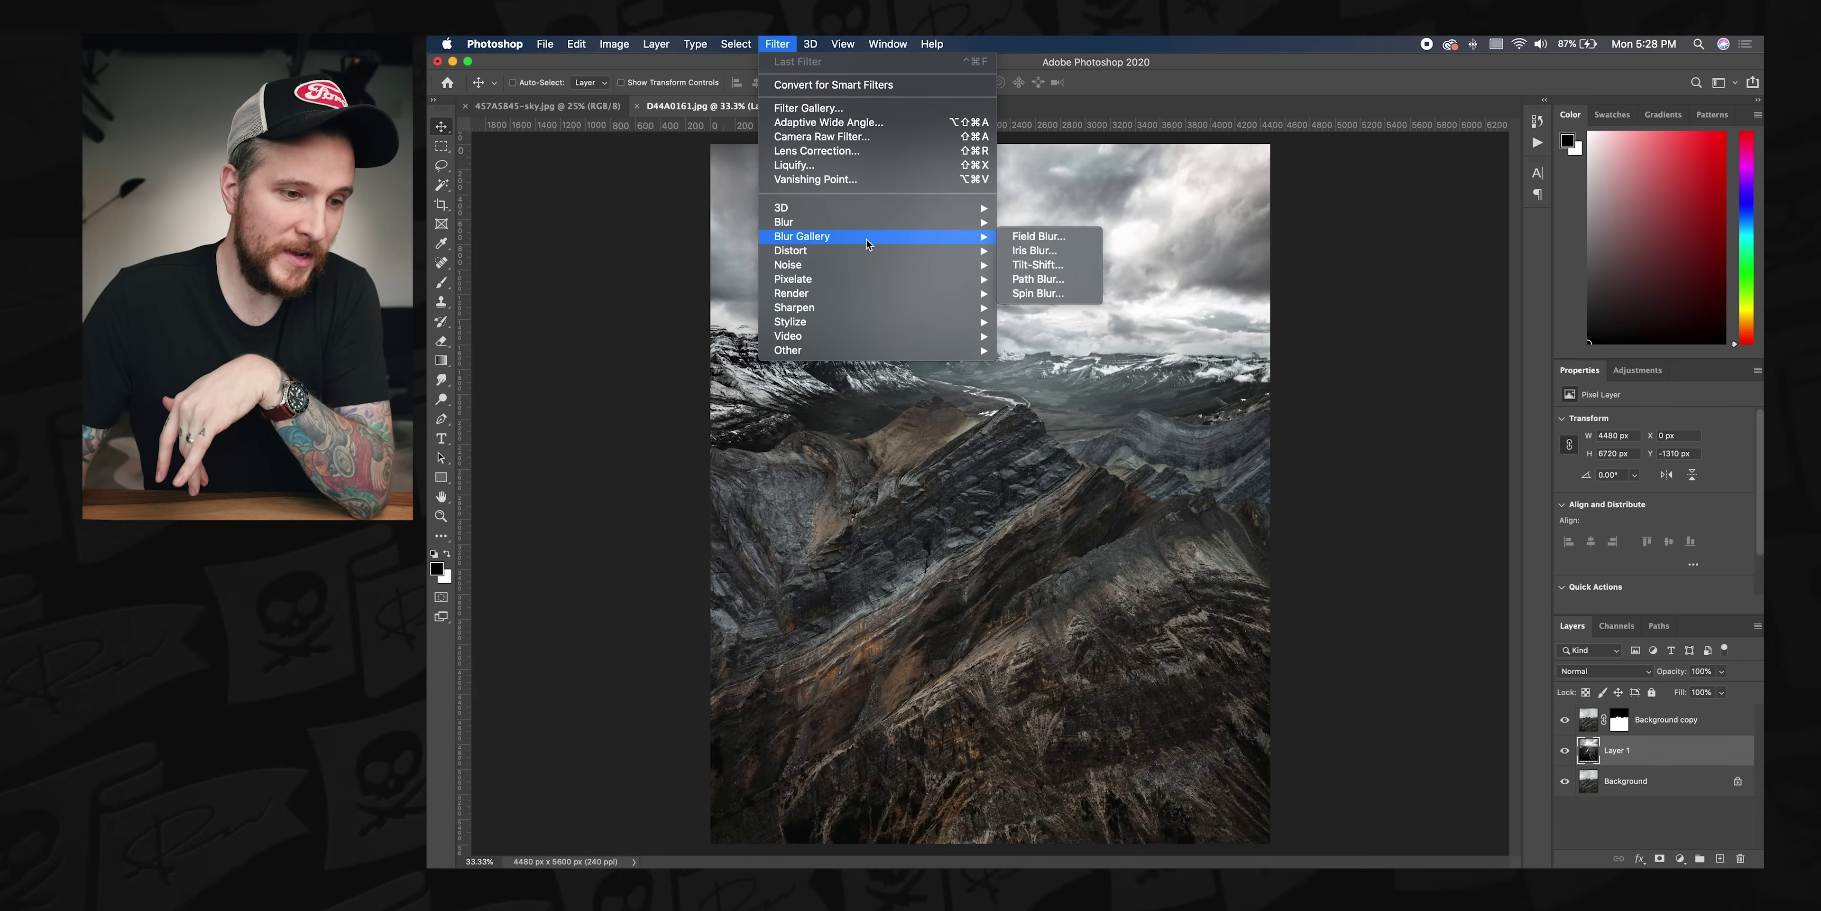
pyautogui.click(1074, 240)
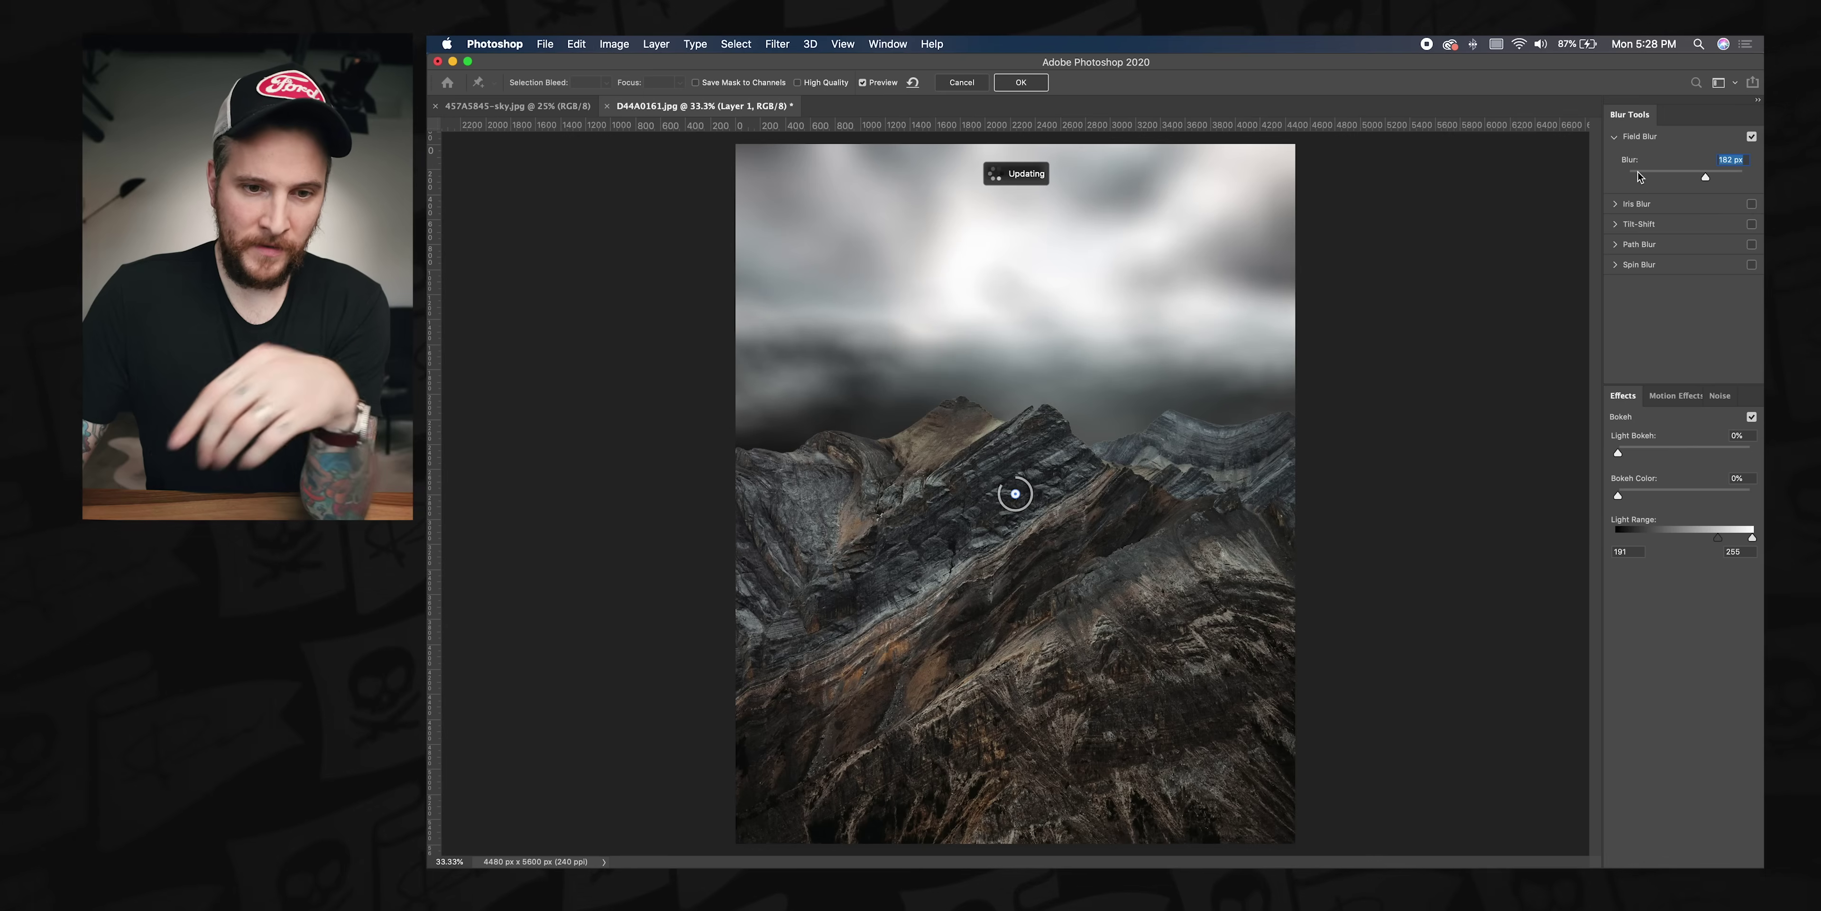
pyautogui.write('0')
pyautogui.press('Return')
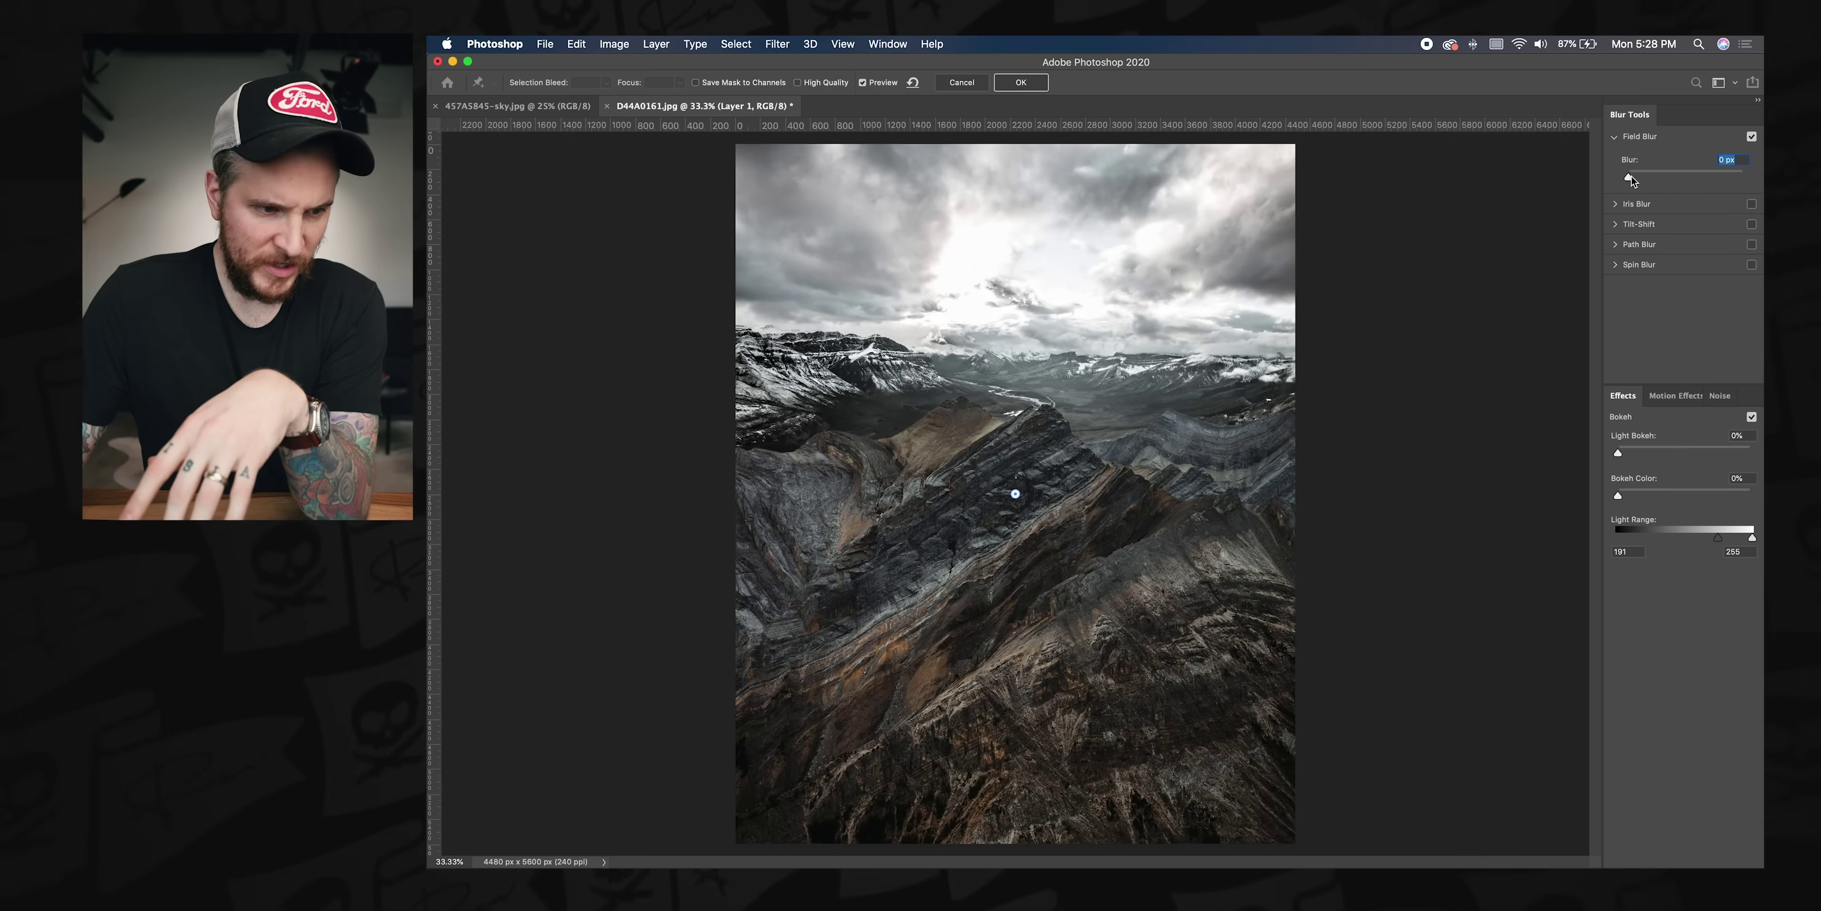
pyautogui.moveTo(1635, 180); pyautogui.dragTo(1639, 180)
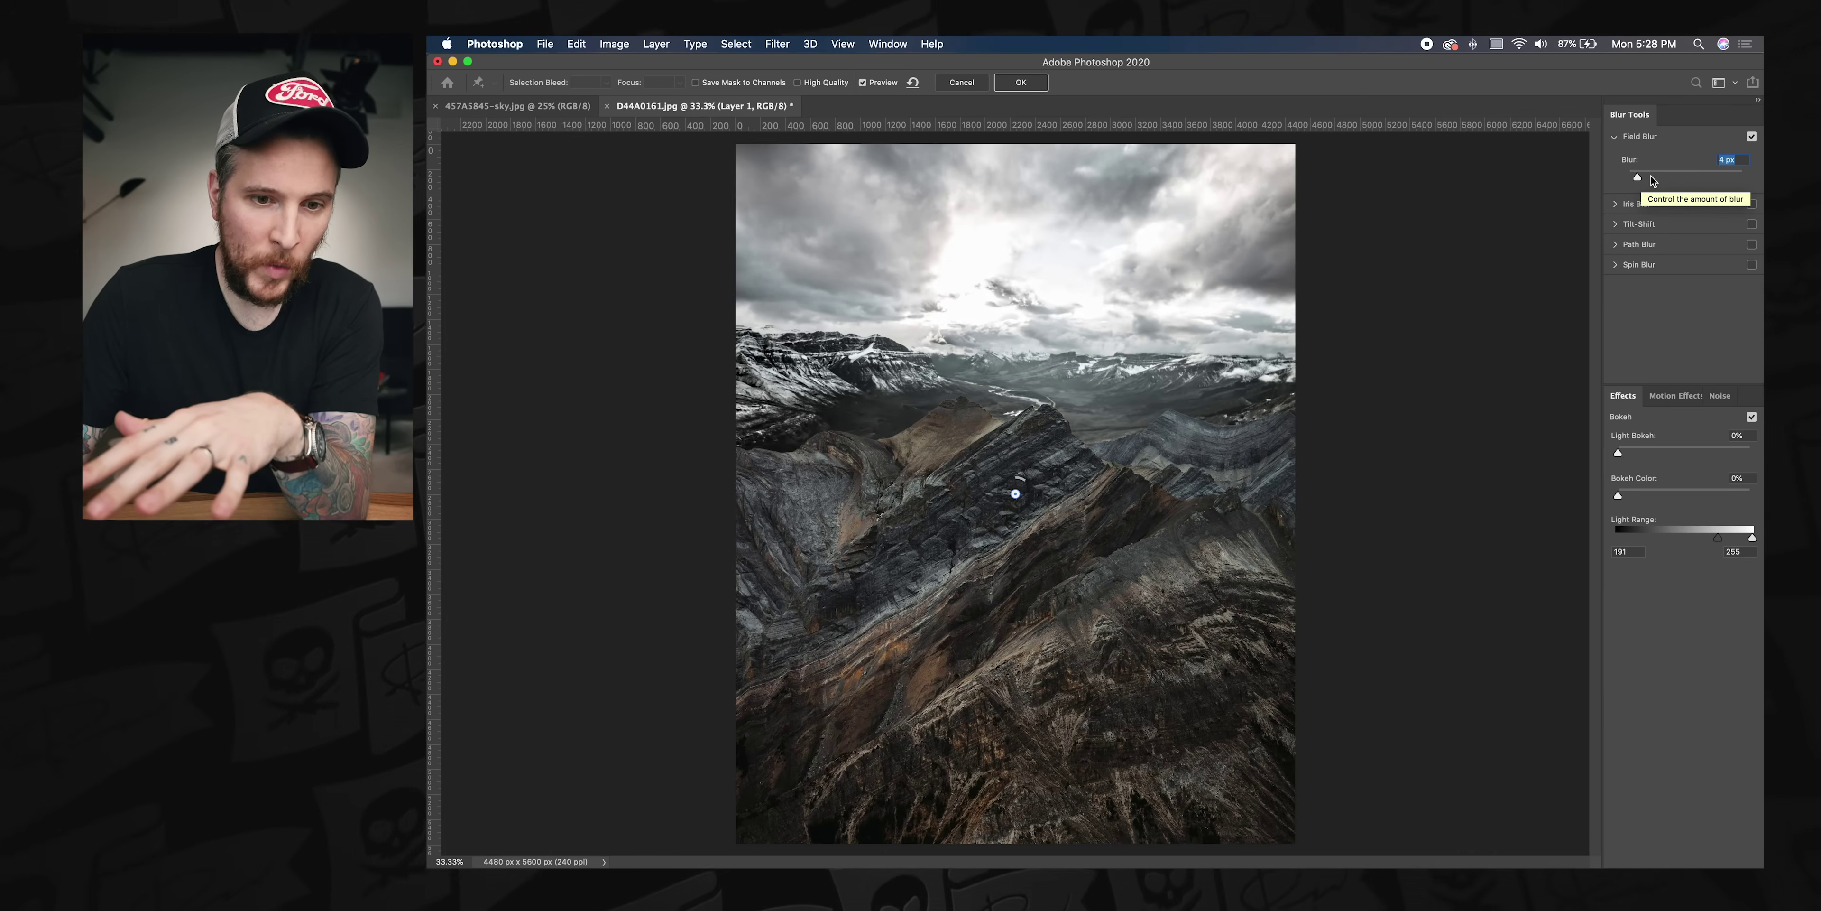
pyautogui.moveTo(1646, 177); pyautogui.dragTo(1668, 171)
pyautogui.click(1703, 170)
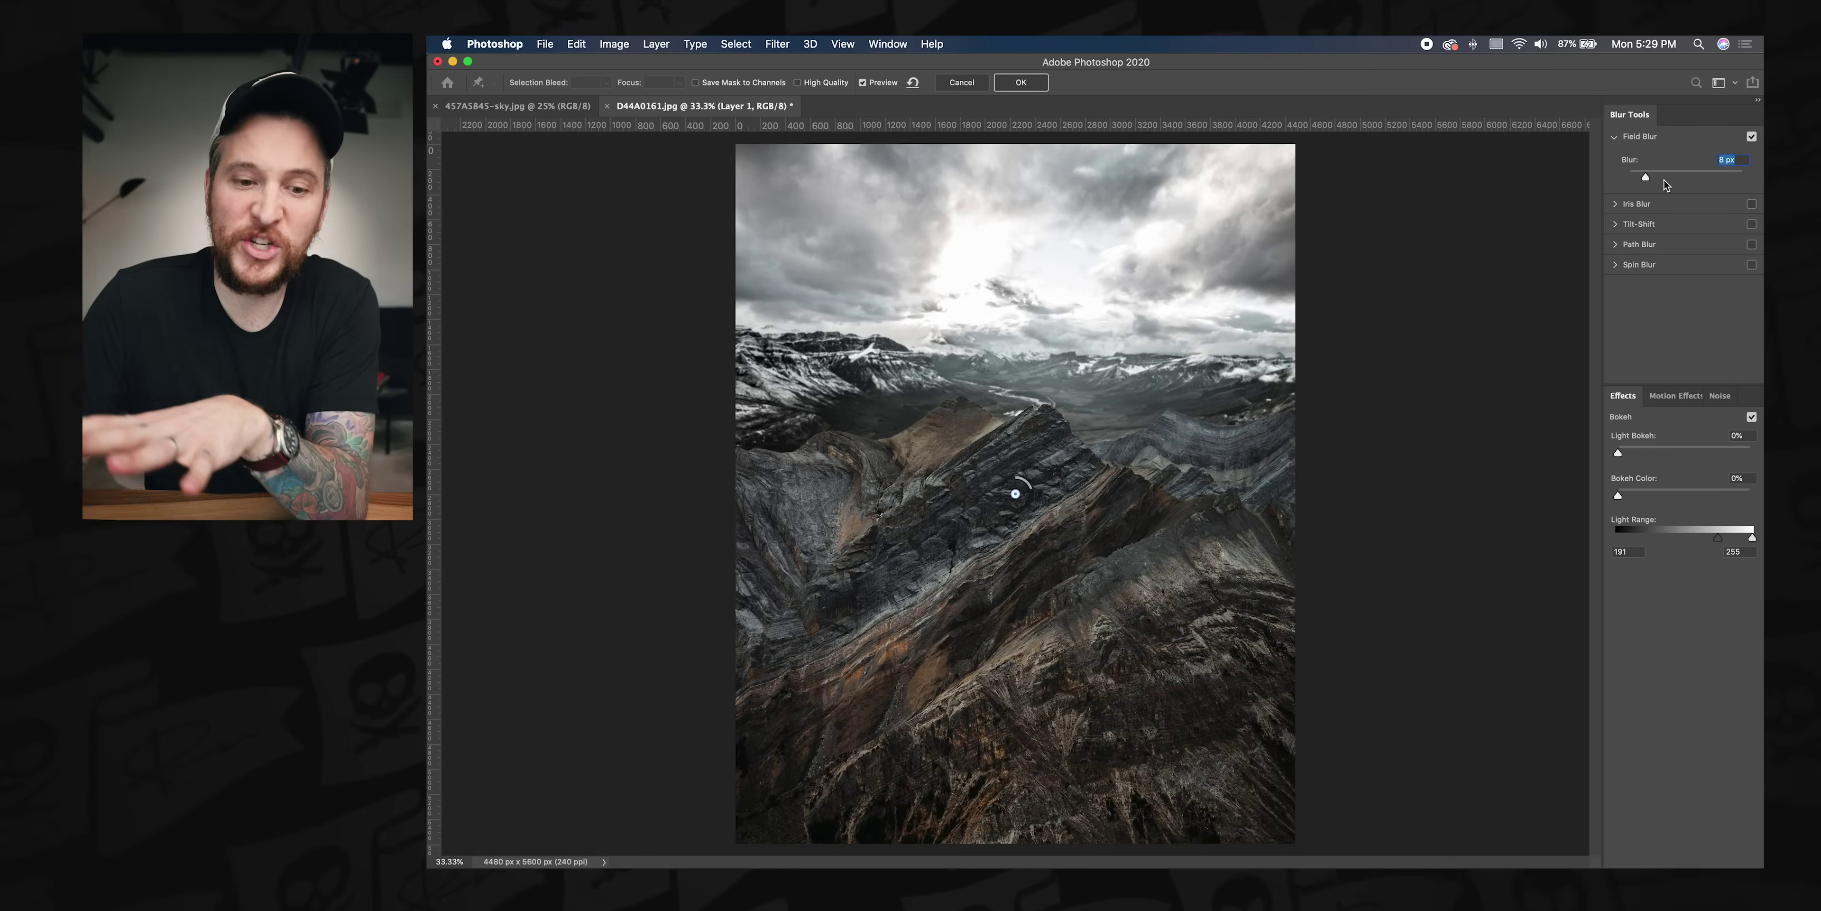
# Step: Try a Light Bokeh of up to 63% on the field blur and reset it to 0%
pyautogui.click(1655, 448)
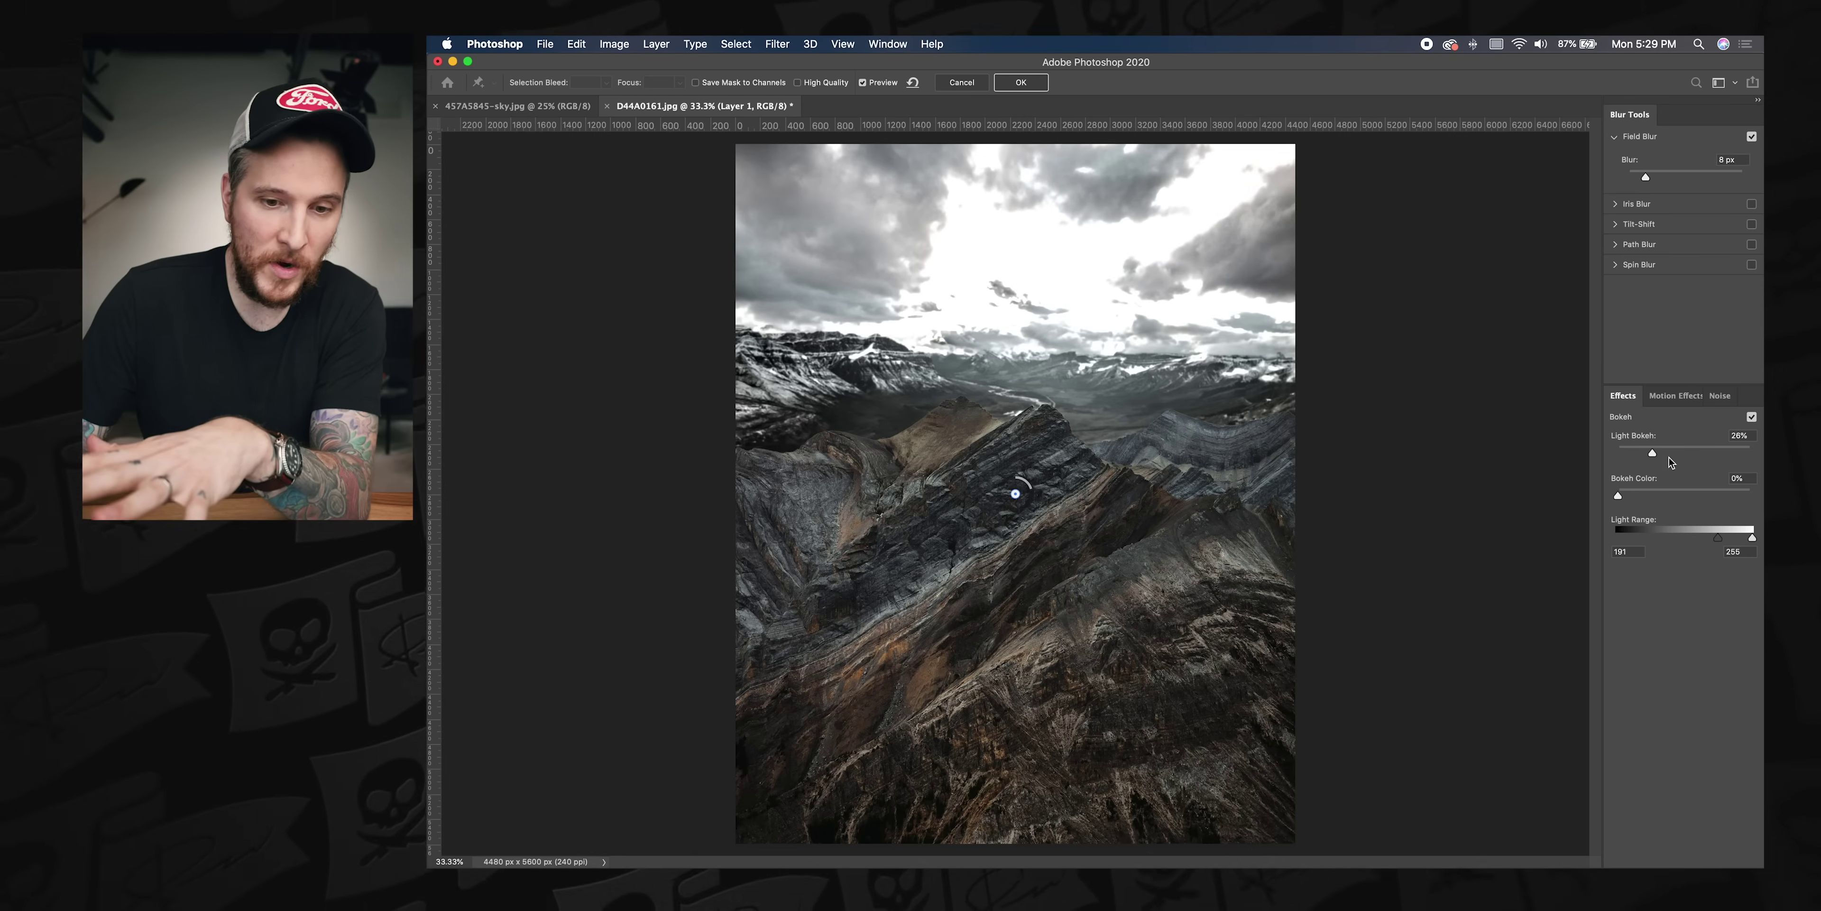
pyautogui.click(1702, 448)
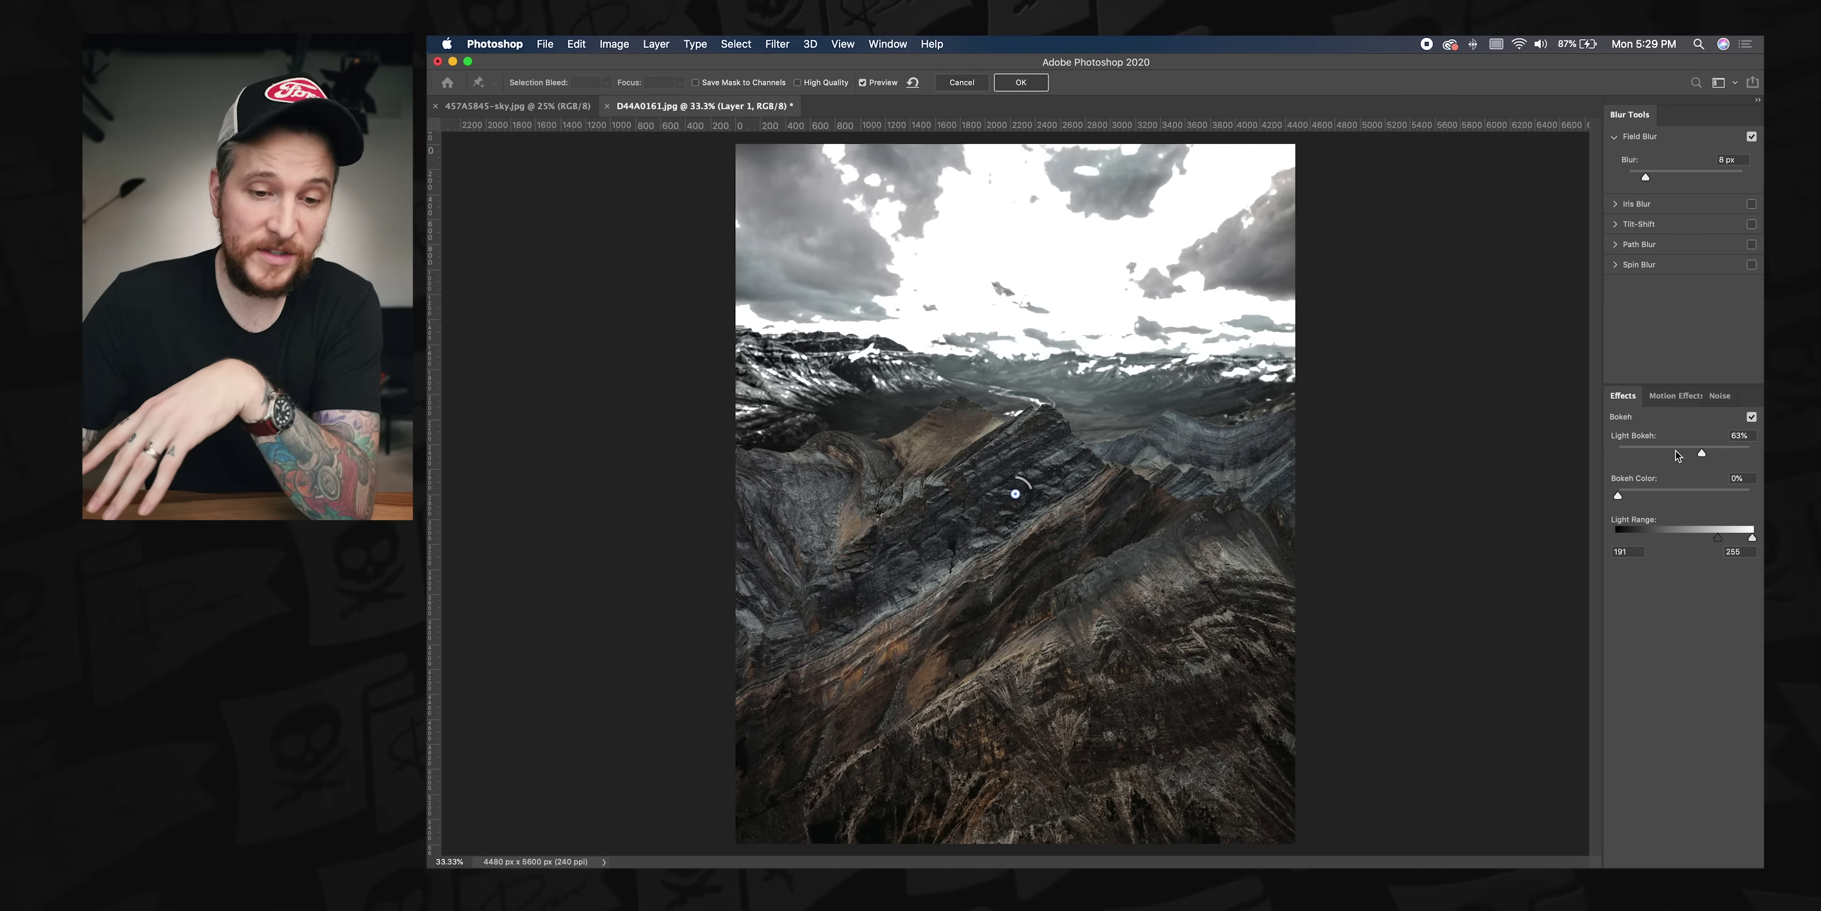
pyautogui.moveTo(1640, 451); pyautogui.dragTo(1618, 452)
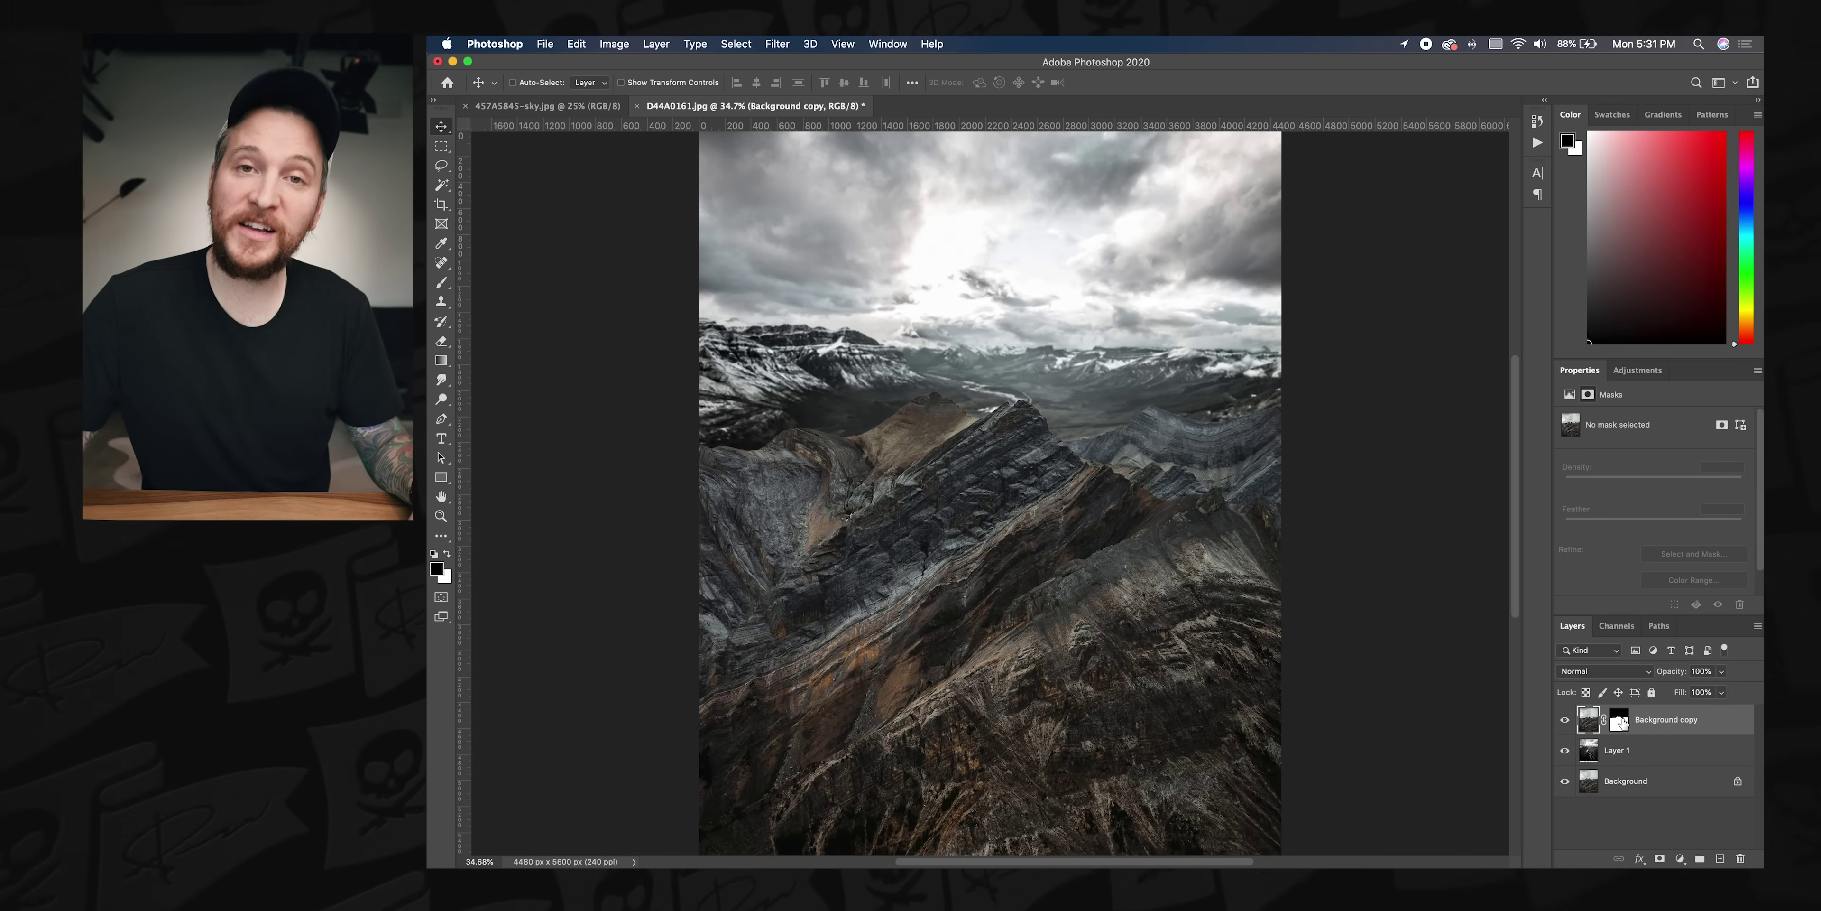
# Step: Feather the Background copy layer's mask by just under 100 px to blend the ridge into the valley behind, and clear the selection
pyautogui.keyDown('super'); pyautogui.click(1624, 722); pyautogui.keyUp('super')
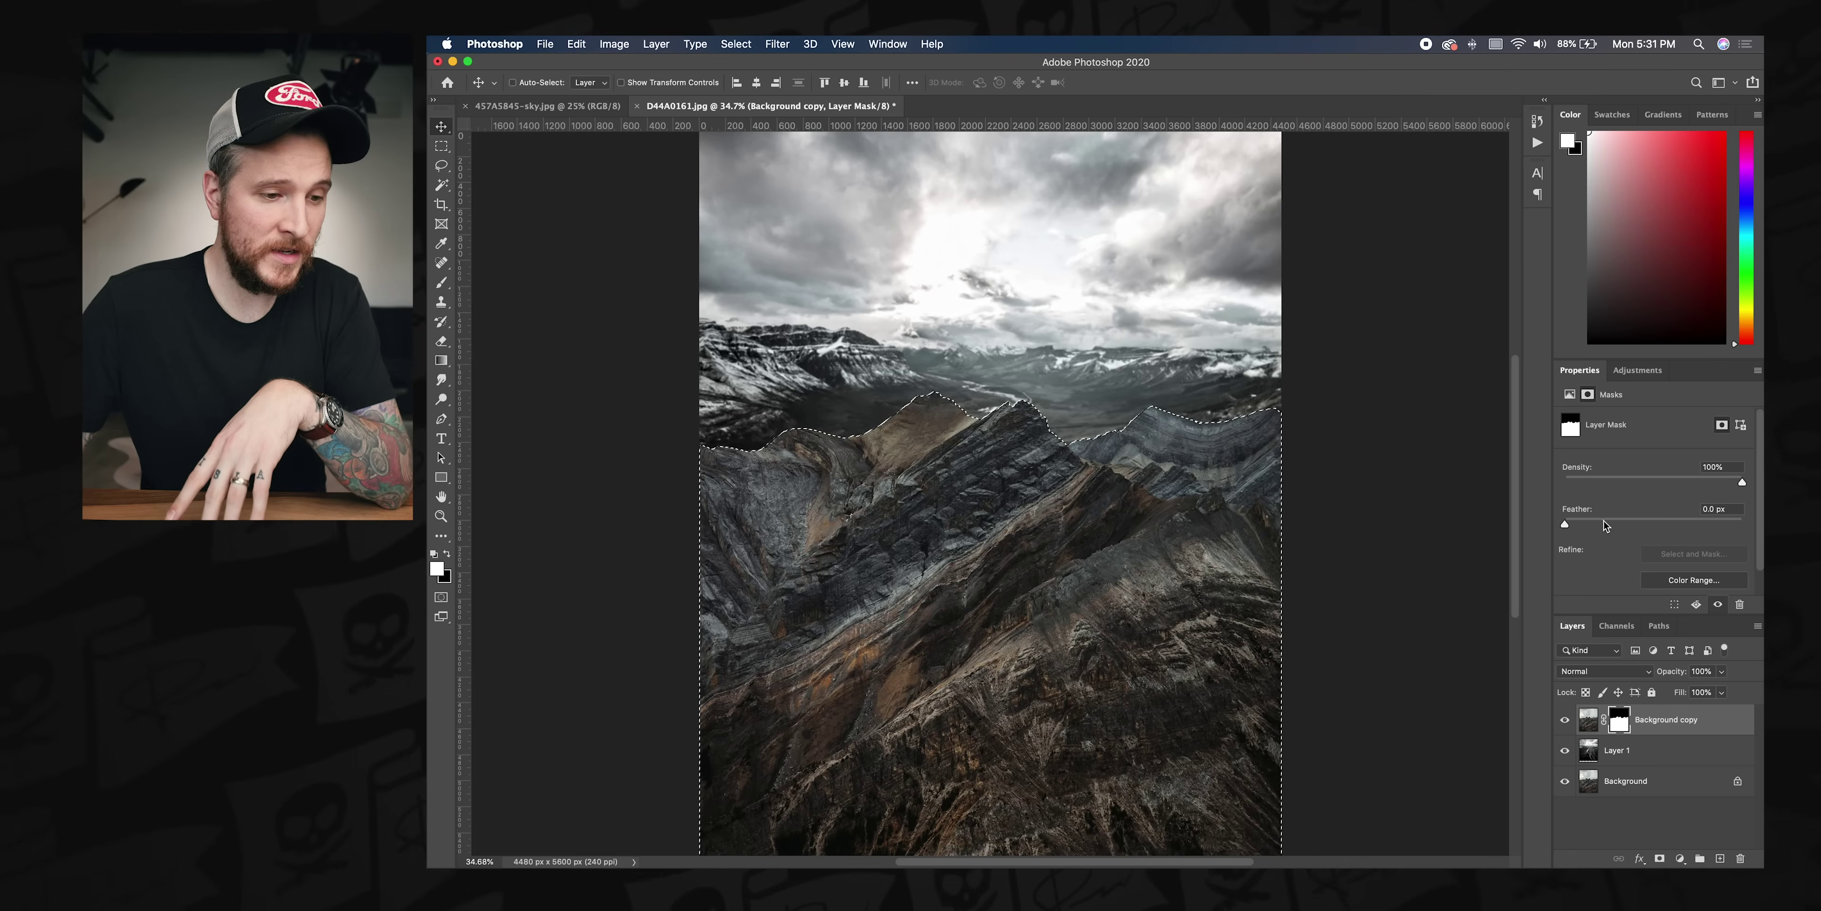
pyautogui.moveTo(1624, 521); pyautogui.dragTo(1668, 523)
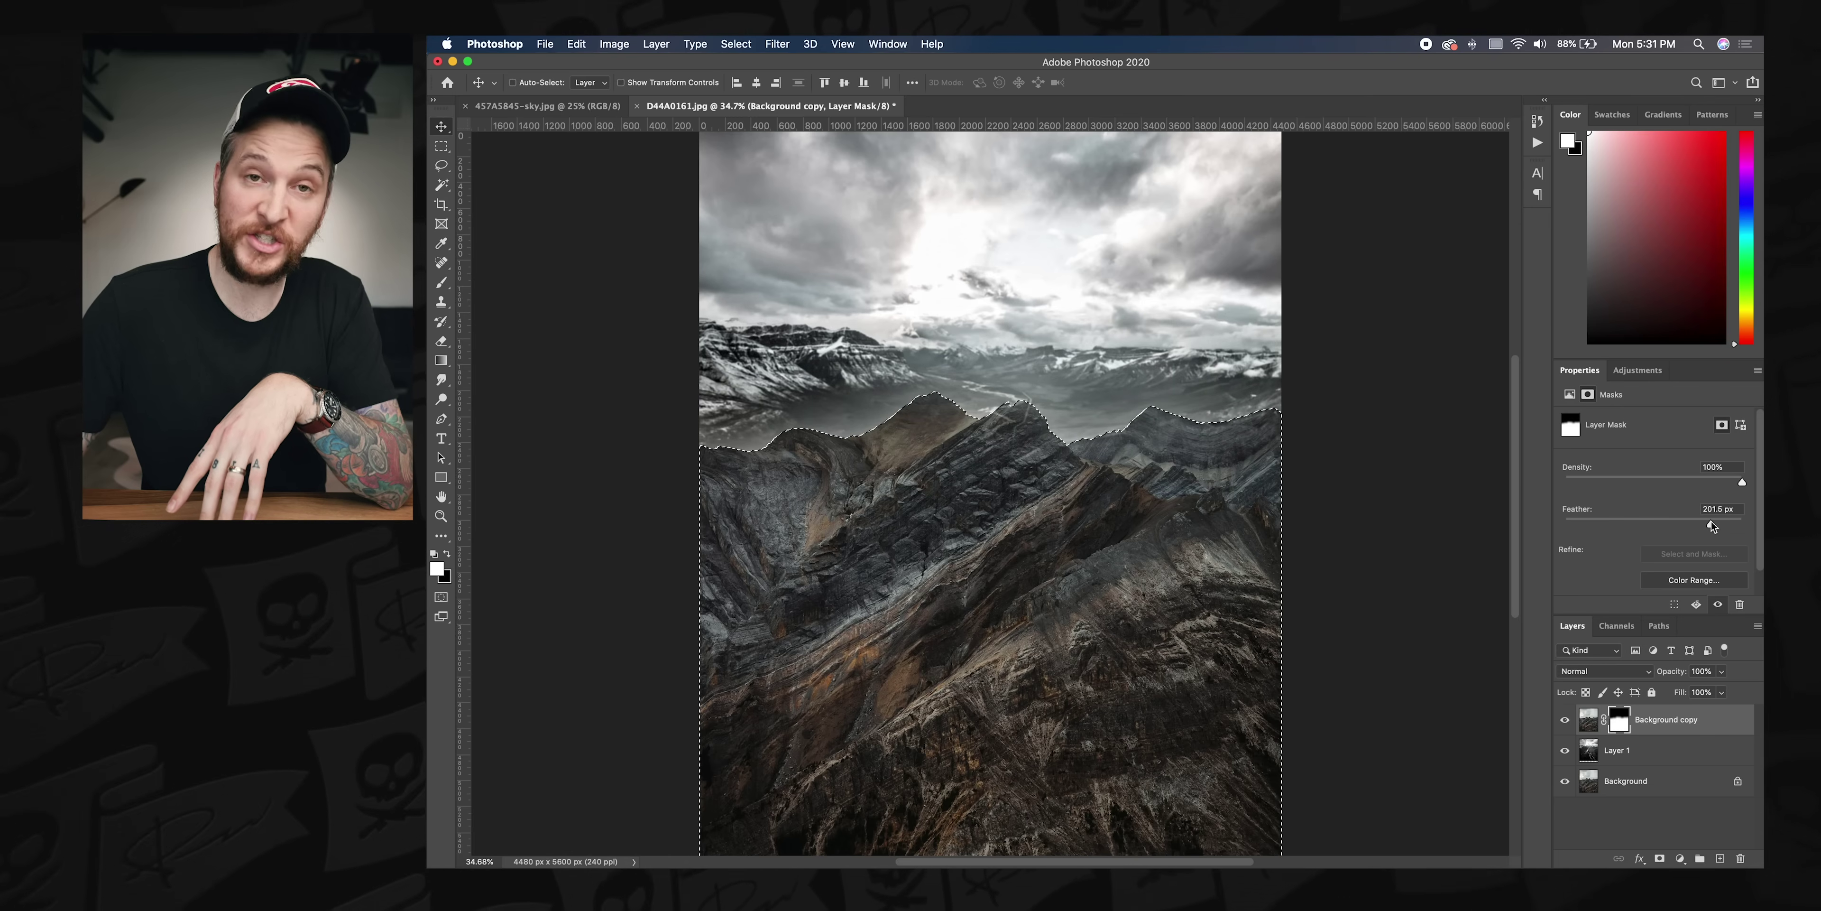
pyautogui.click(1669, 820)
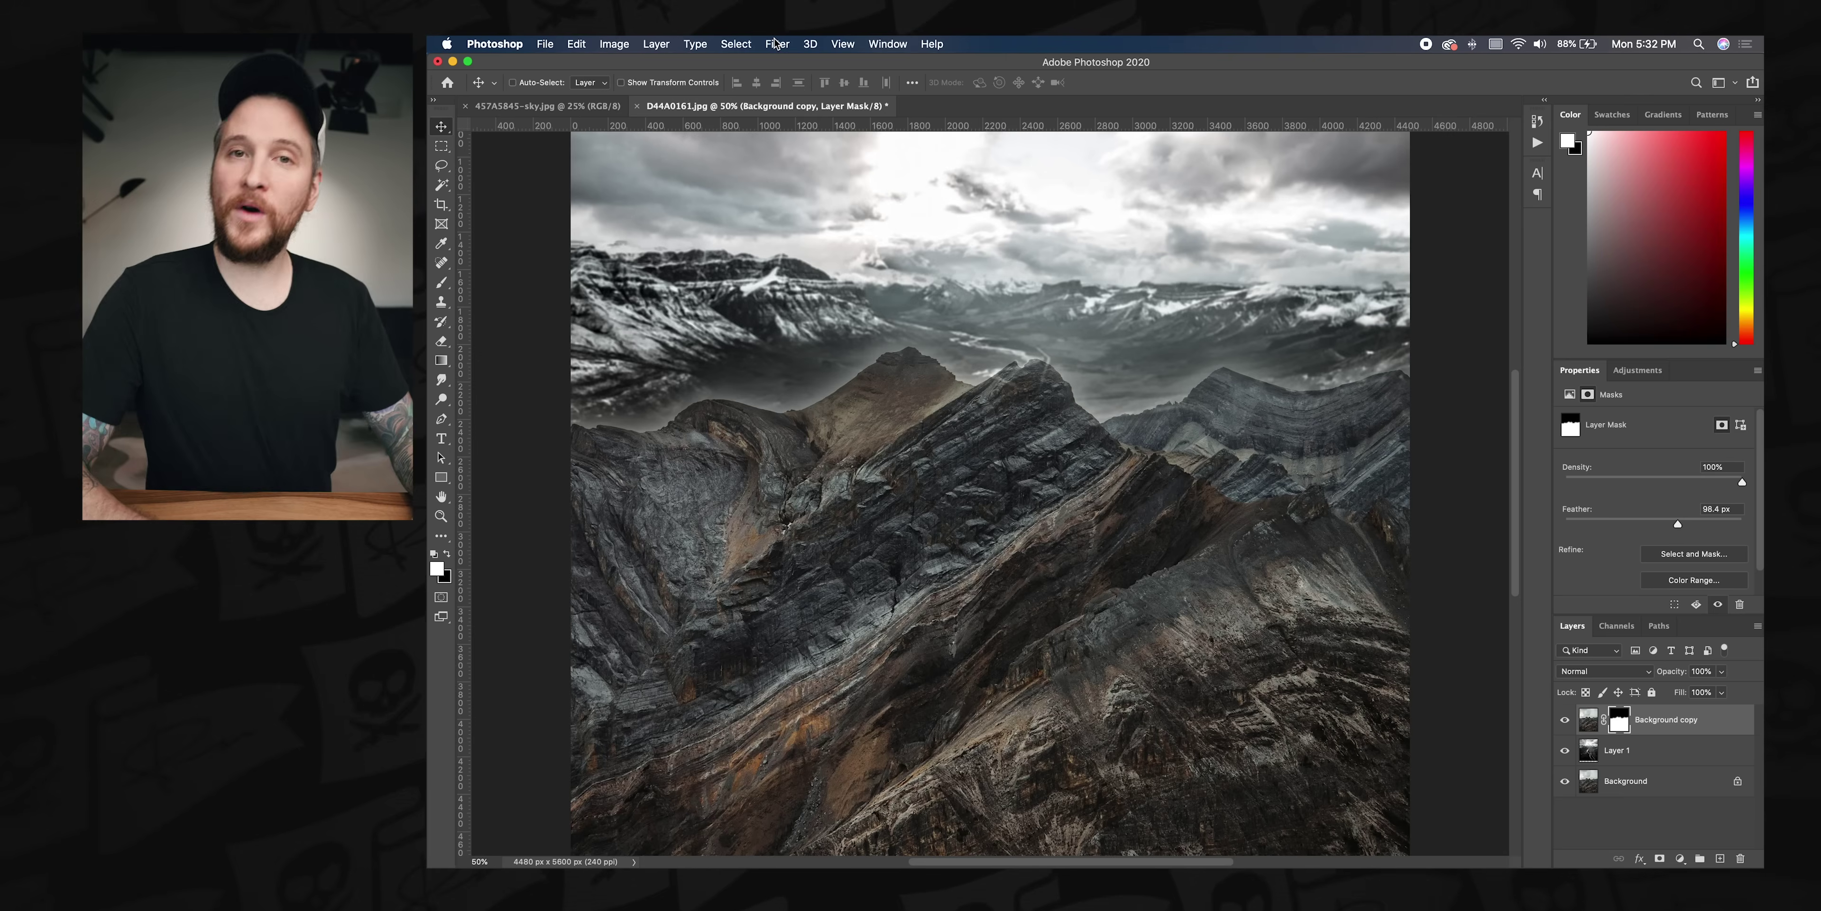
# Step: Start a Field Blur on the Background copy layer's image instead of its mask
pyautogui.click(777, 44)
pyautogui.moveTo(843, 252)
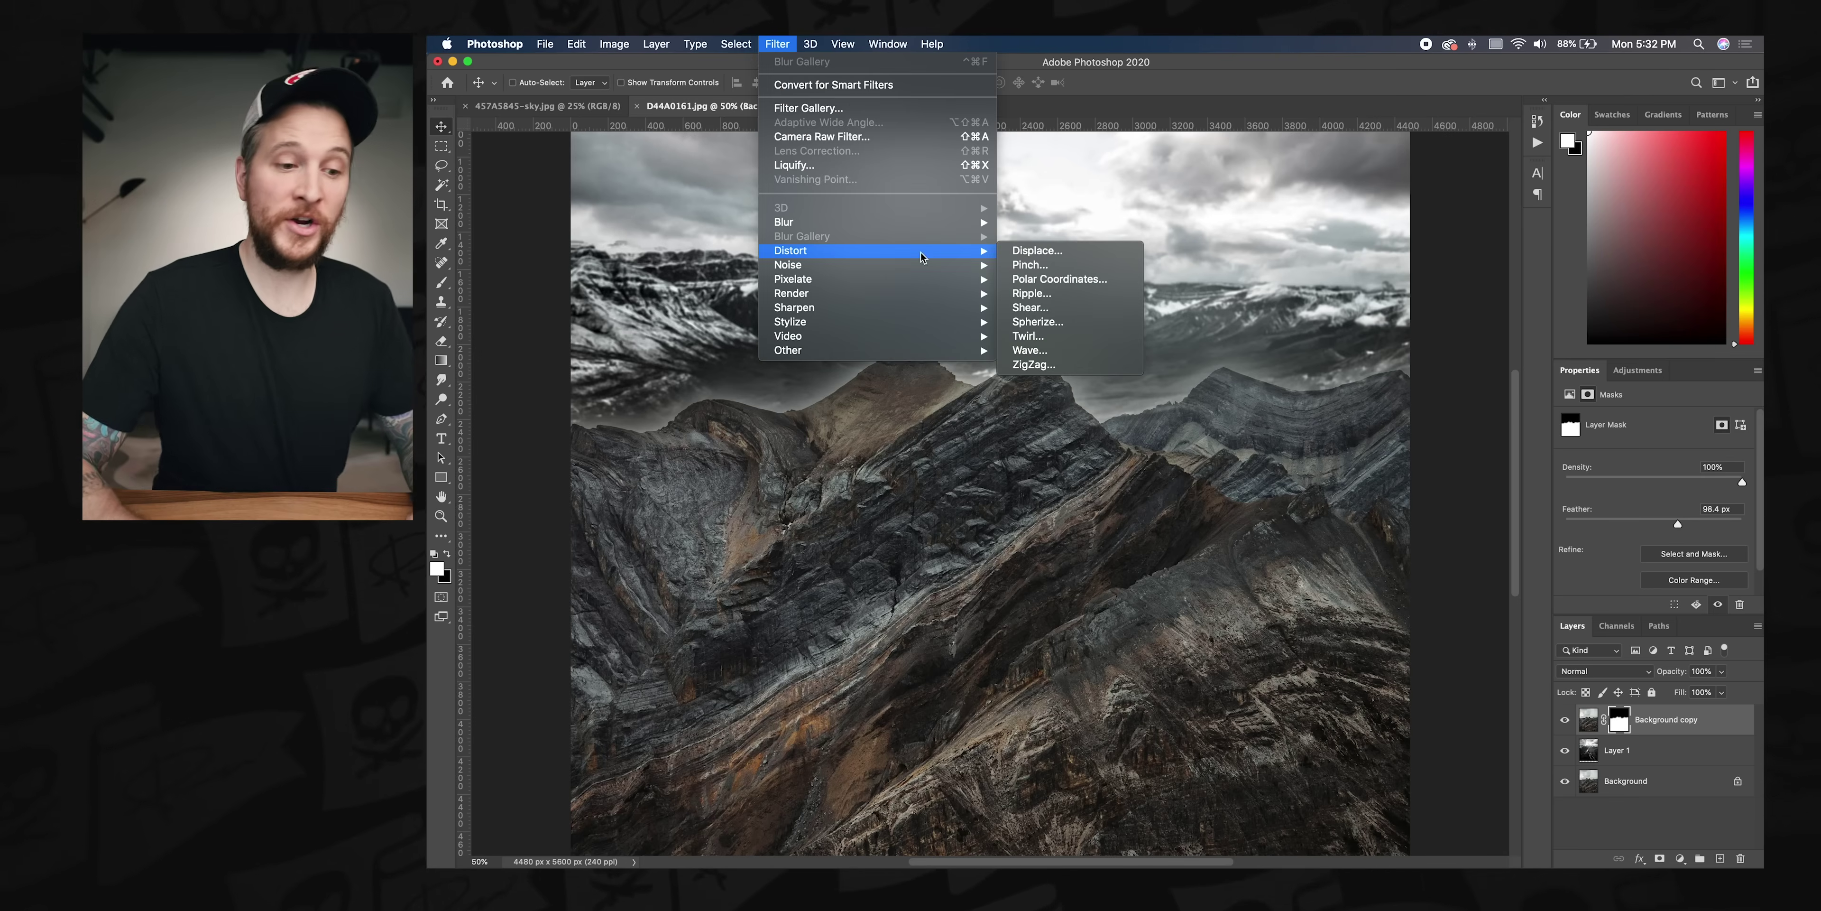
pyautogui.click(1589, 722)
pyautogui.click(1588, 721)
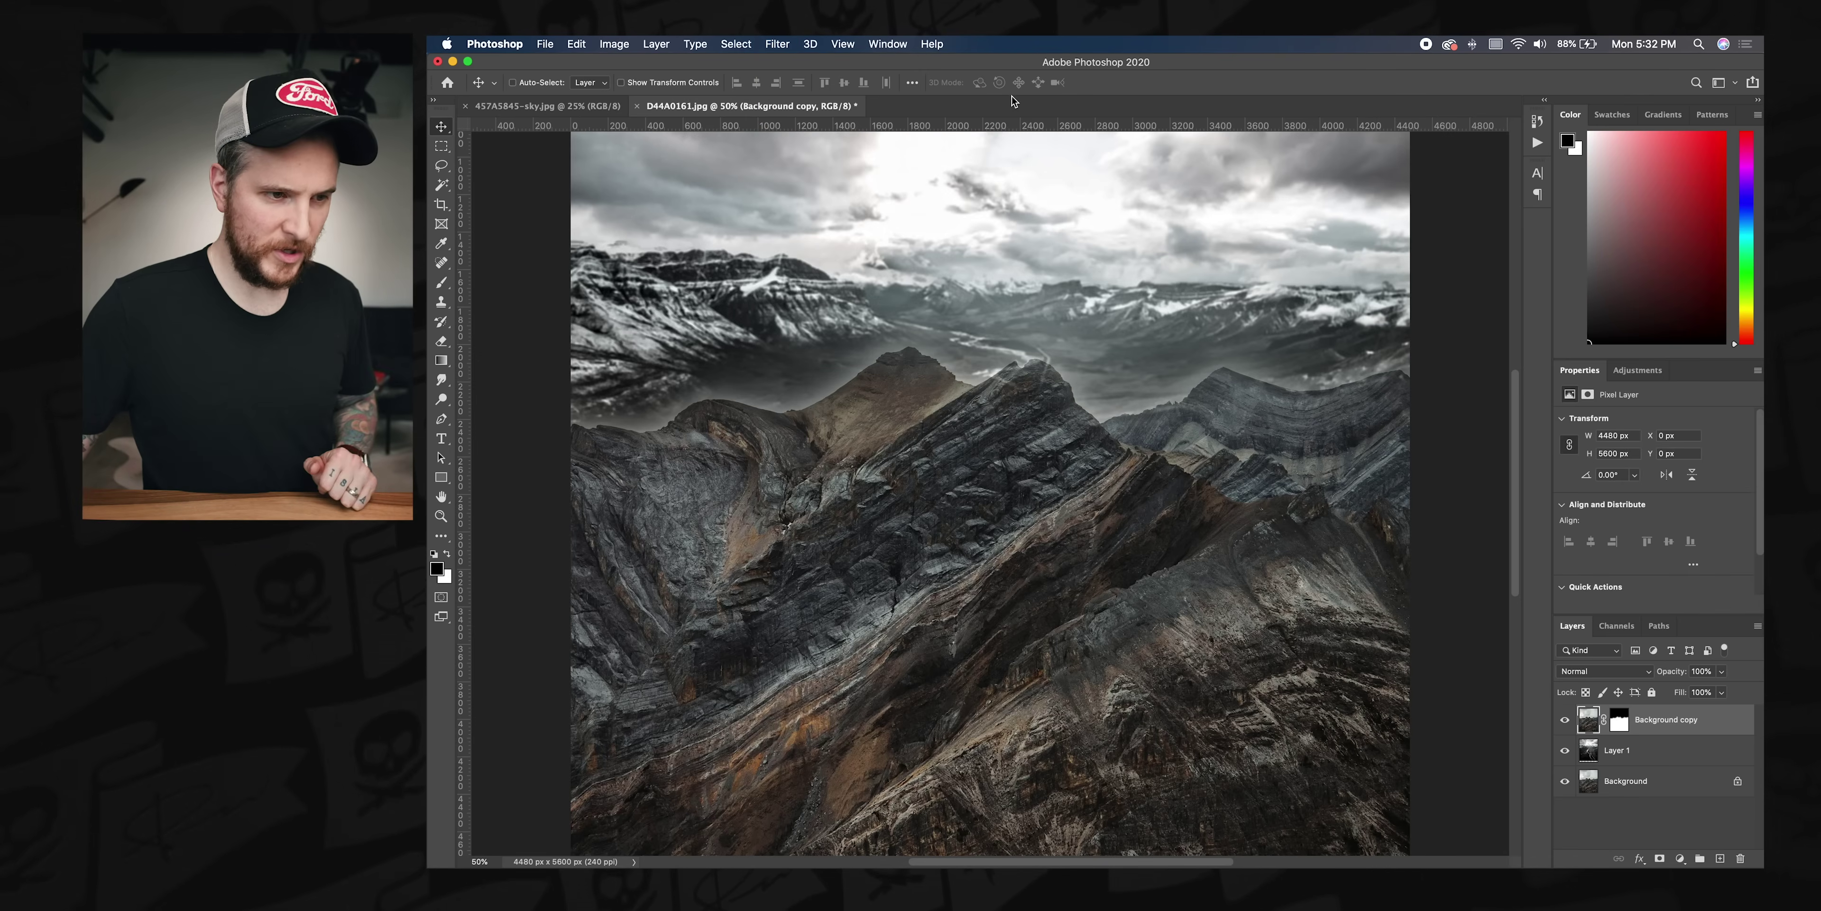
pyautogui.click(776, 44)
pyautogui.moveTo(849, 237)
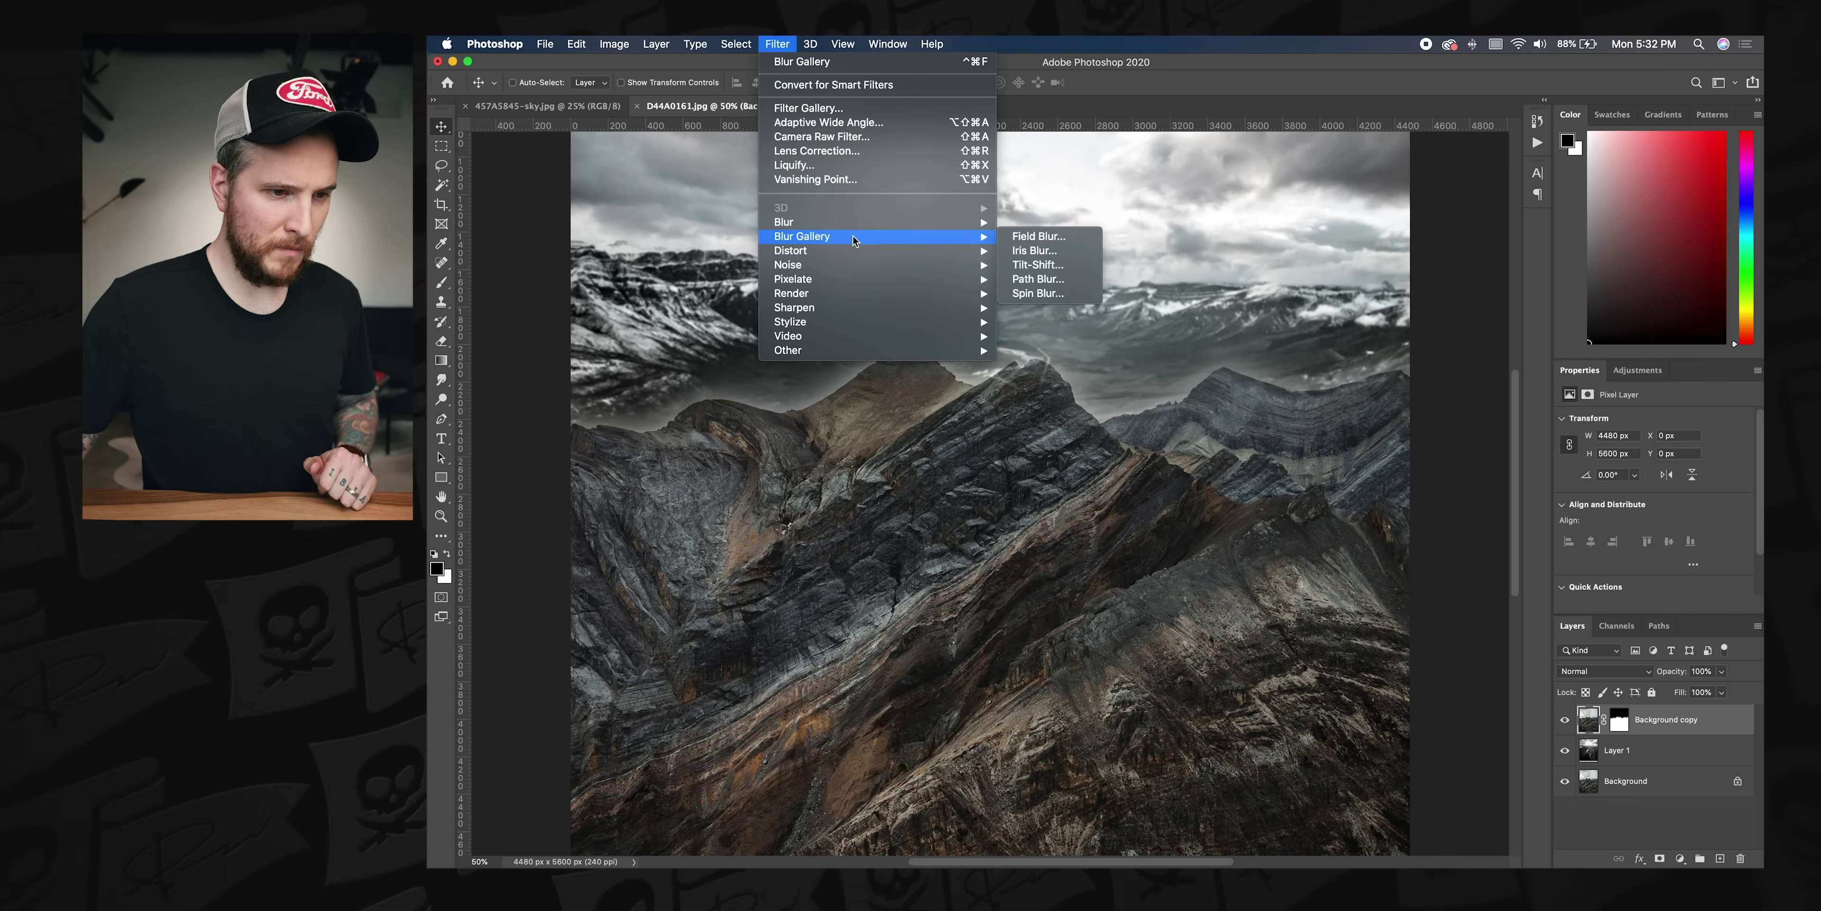
pyautogui.click(1025, 236)
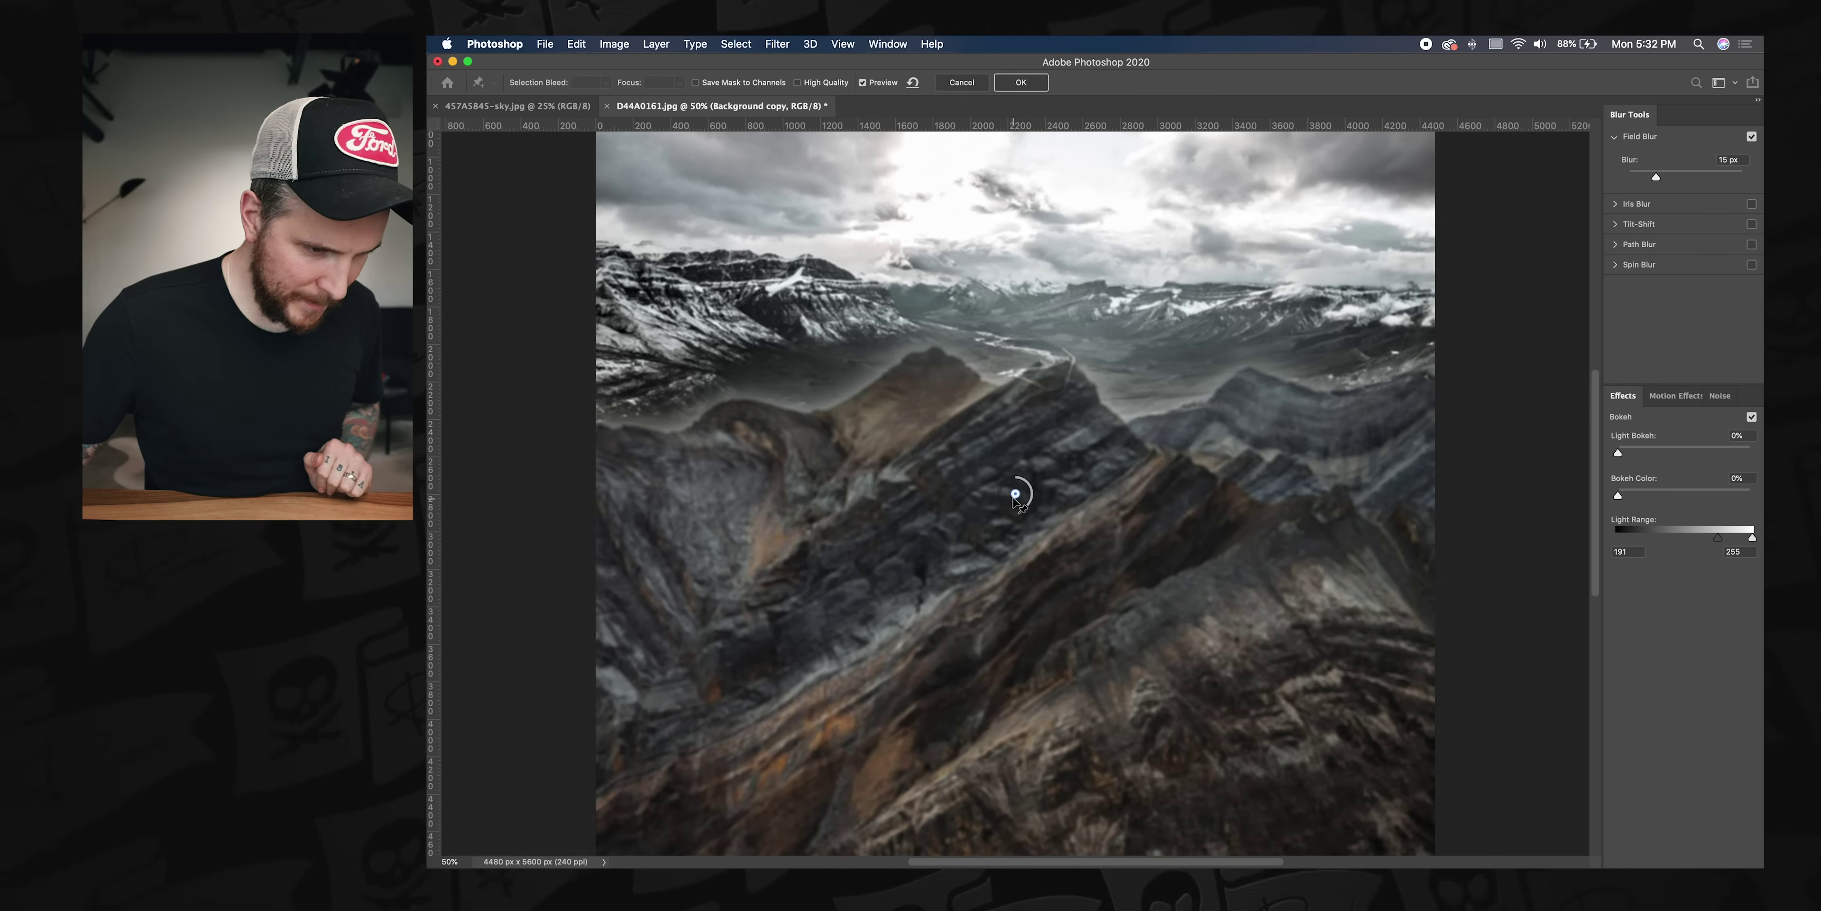
# Step: Replace the default blur pin with one on the brown peak, set its blur to 2 px and apply the Field Blur
pyautogui.press('Delete')
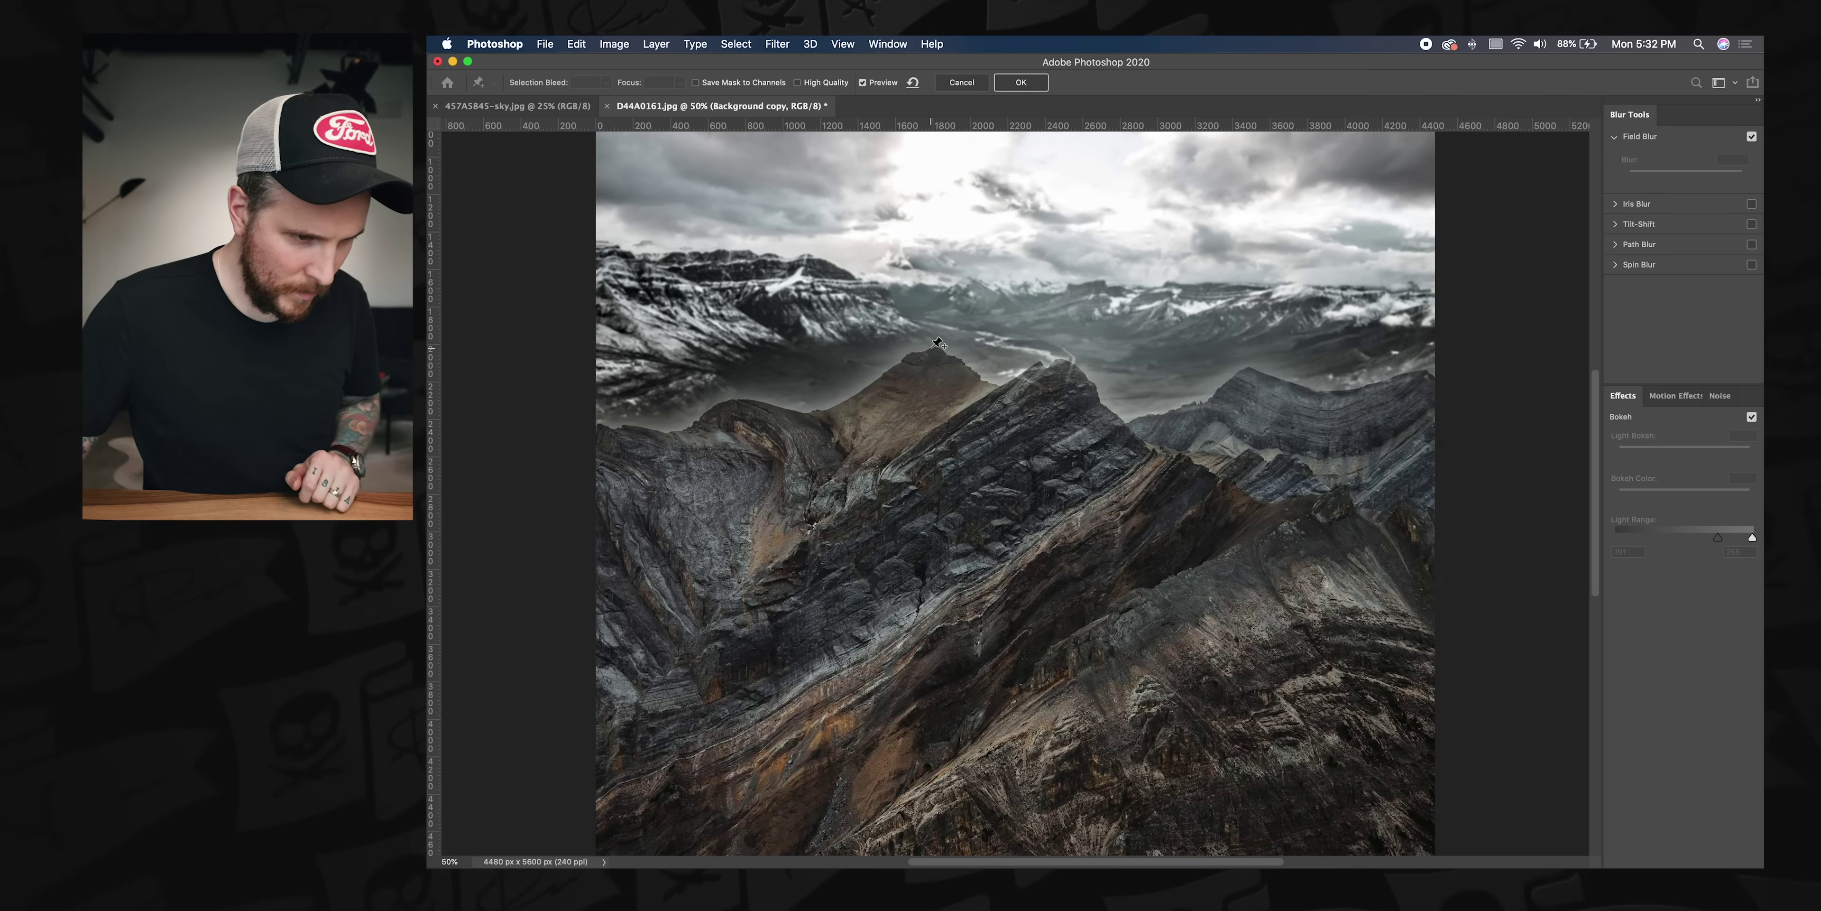
pyautogui.click(935, 347)
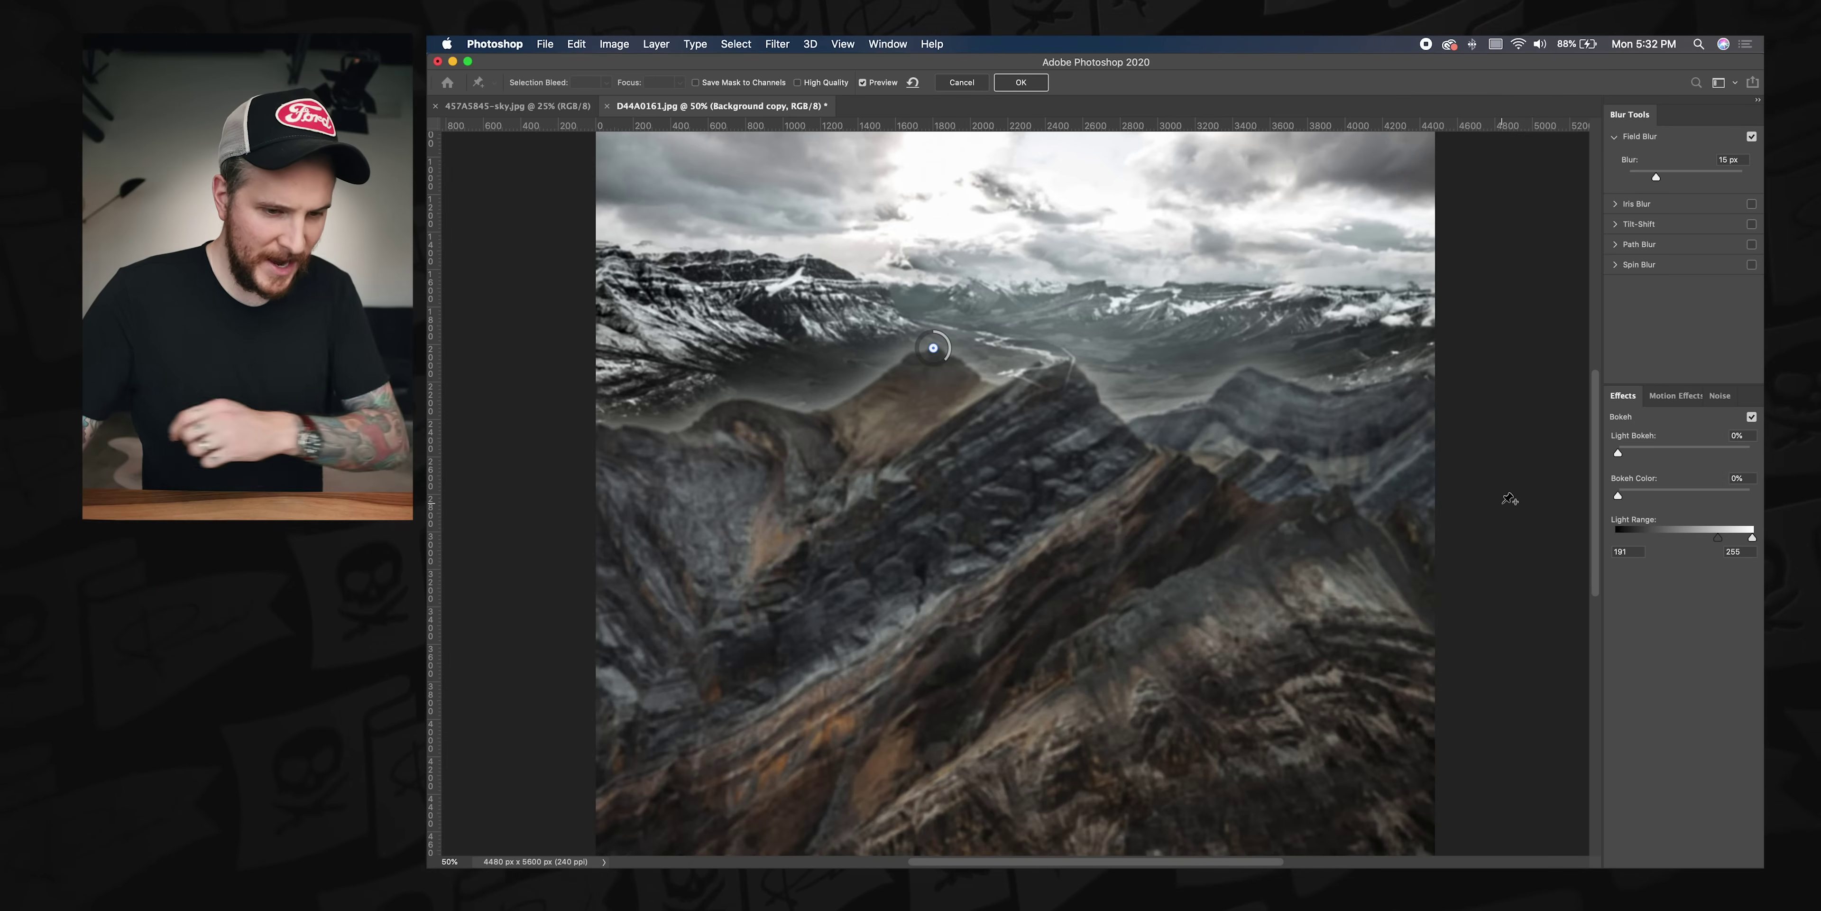
pyautogui.moveTo(1656, 177); pyautogui.dragTo(1631, 179)
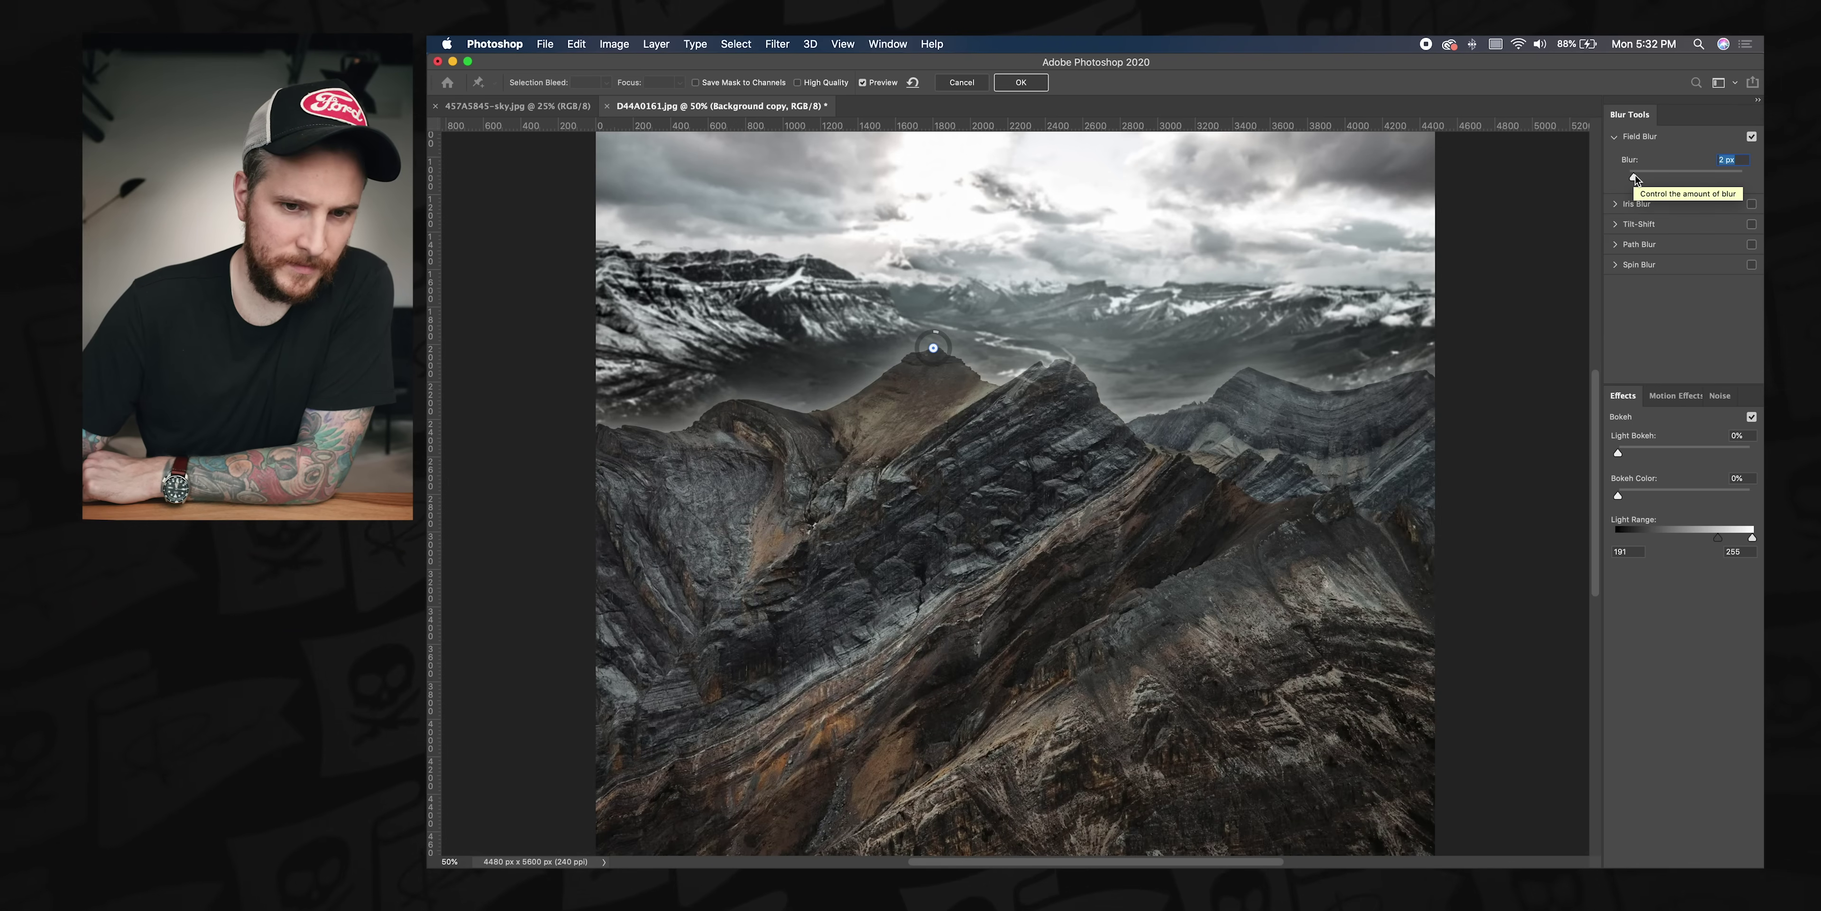
pyautogui.click(1021, 82)
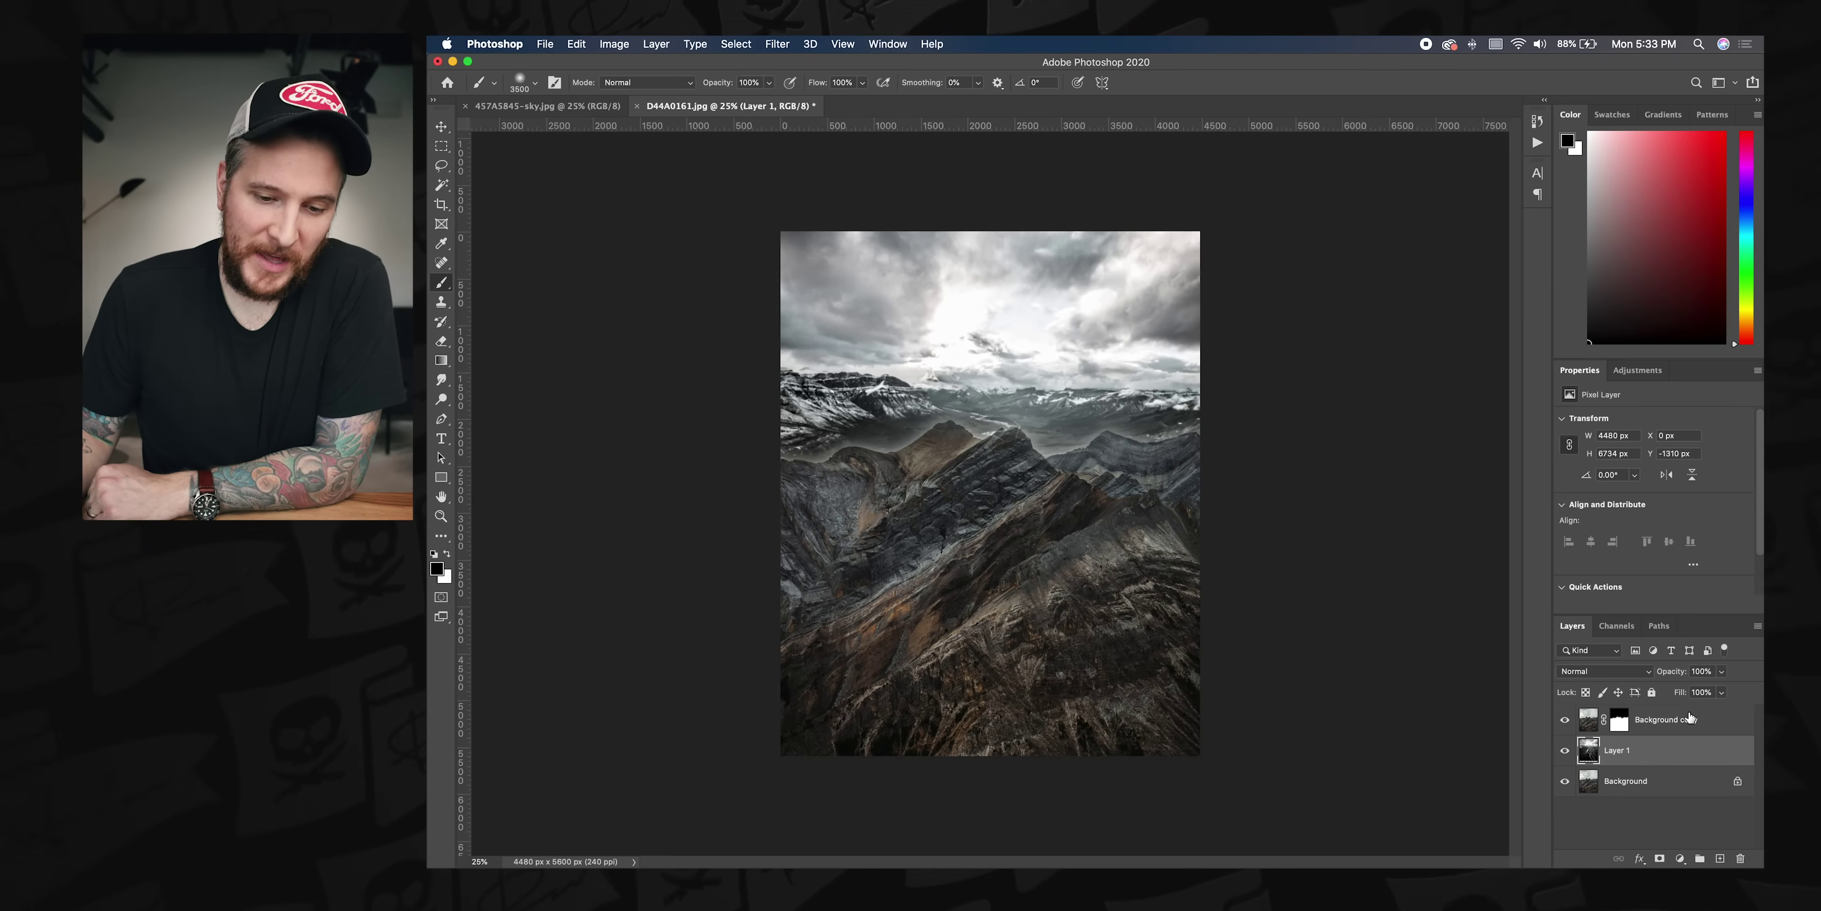
# Step: Add a mask to Layer 1 and paint its sky away in black with a very large soft brush
pyautogui.click(1659, 858)
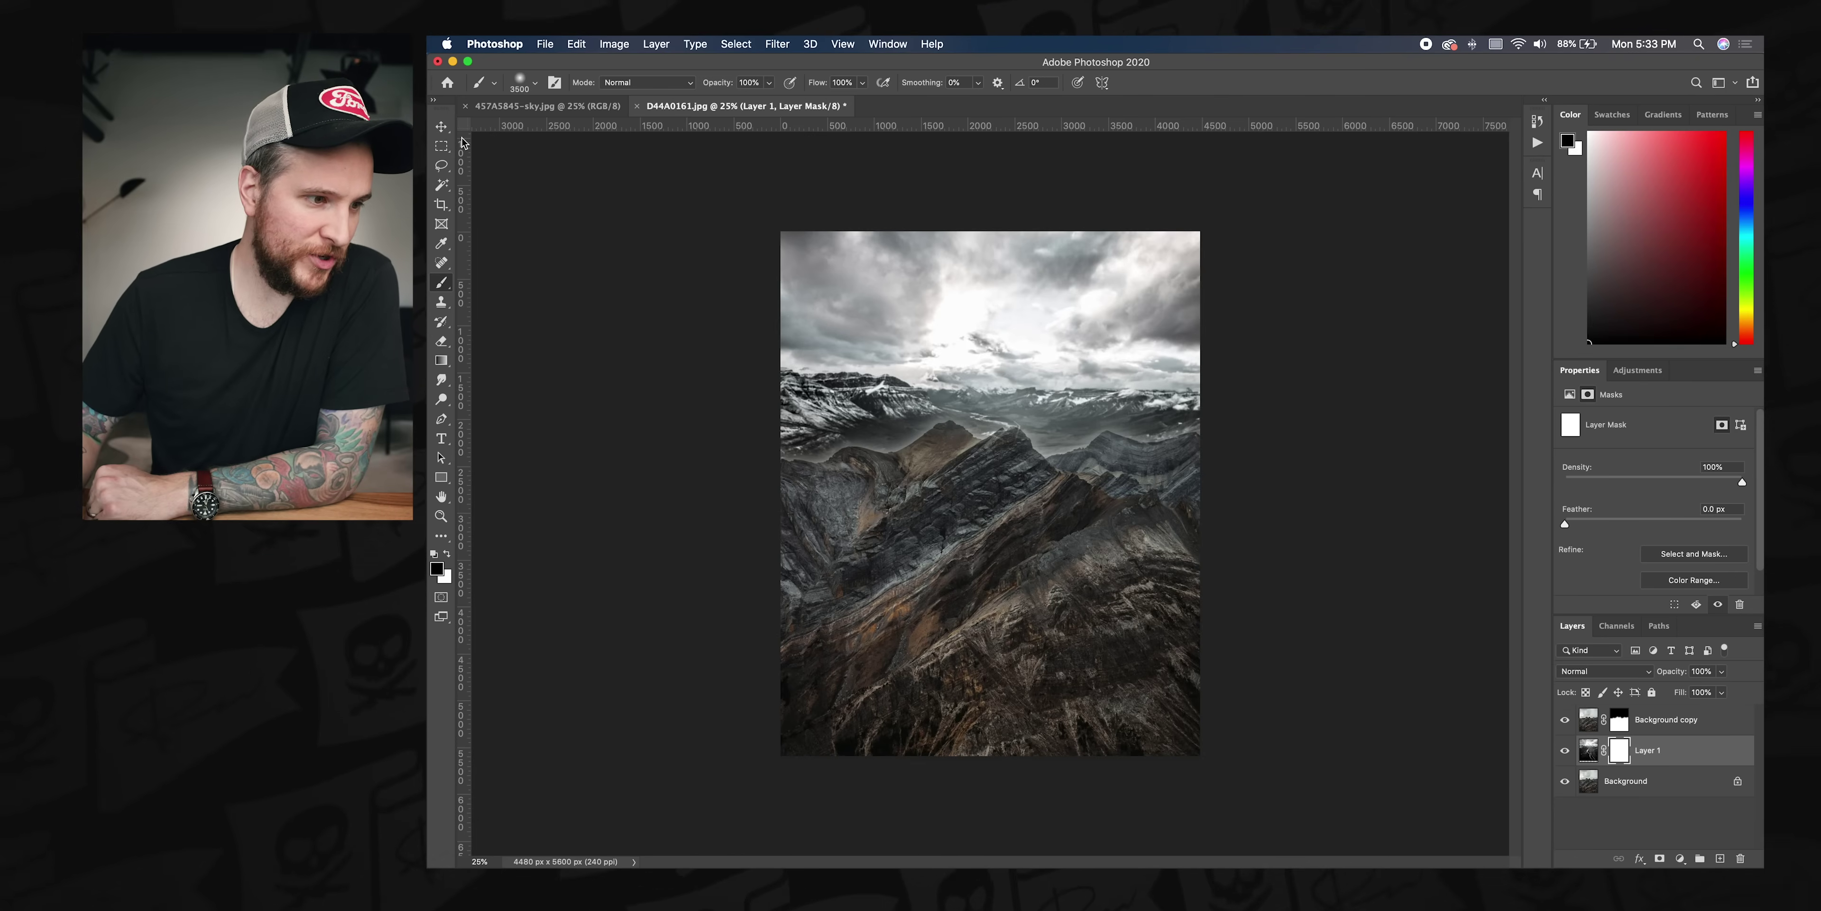
pyautogui.click(520, 81)
pyautogui.doubleClick(548, 250)
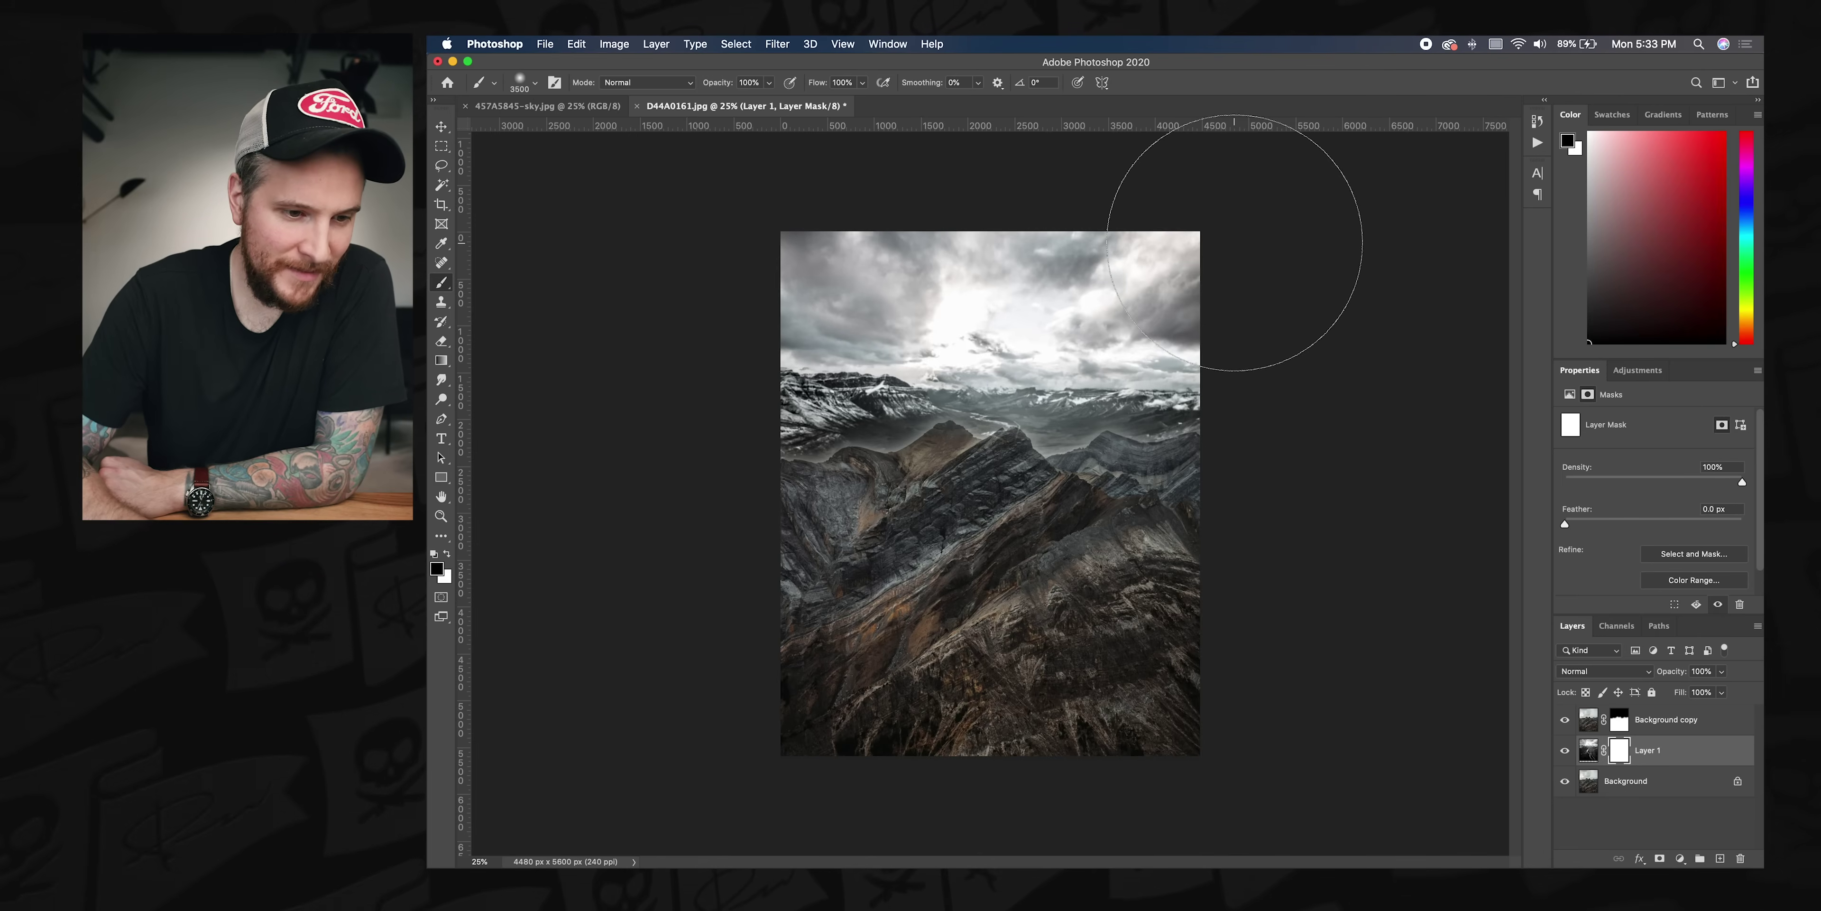
pyautogui.press('super+minus')
pyautogui.press(']')
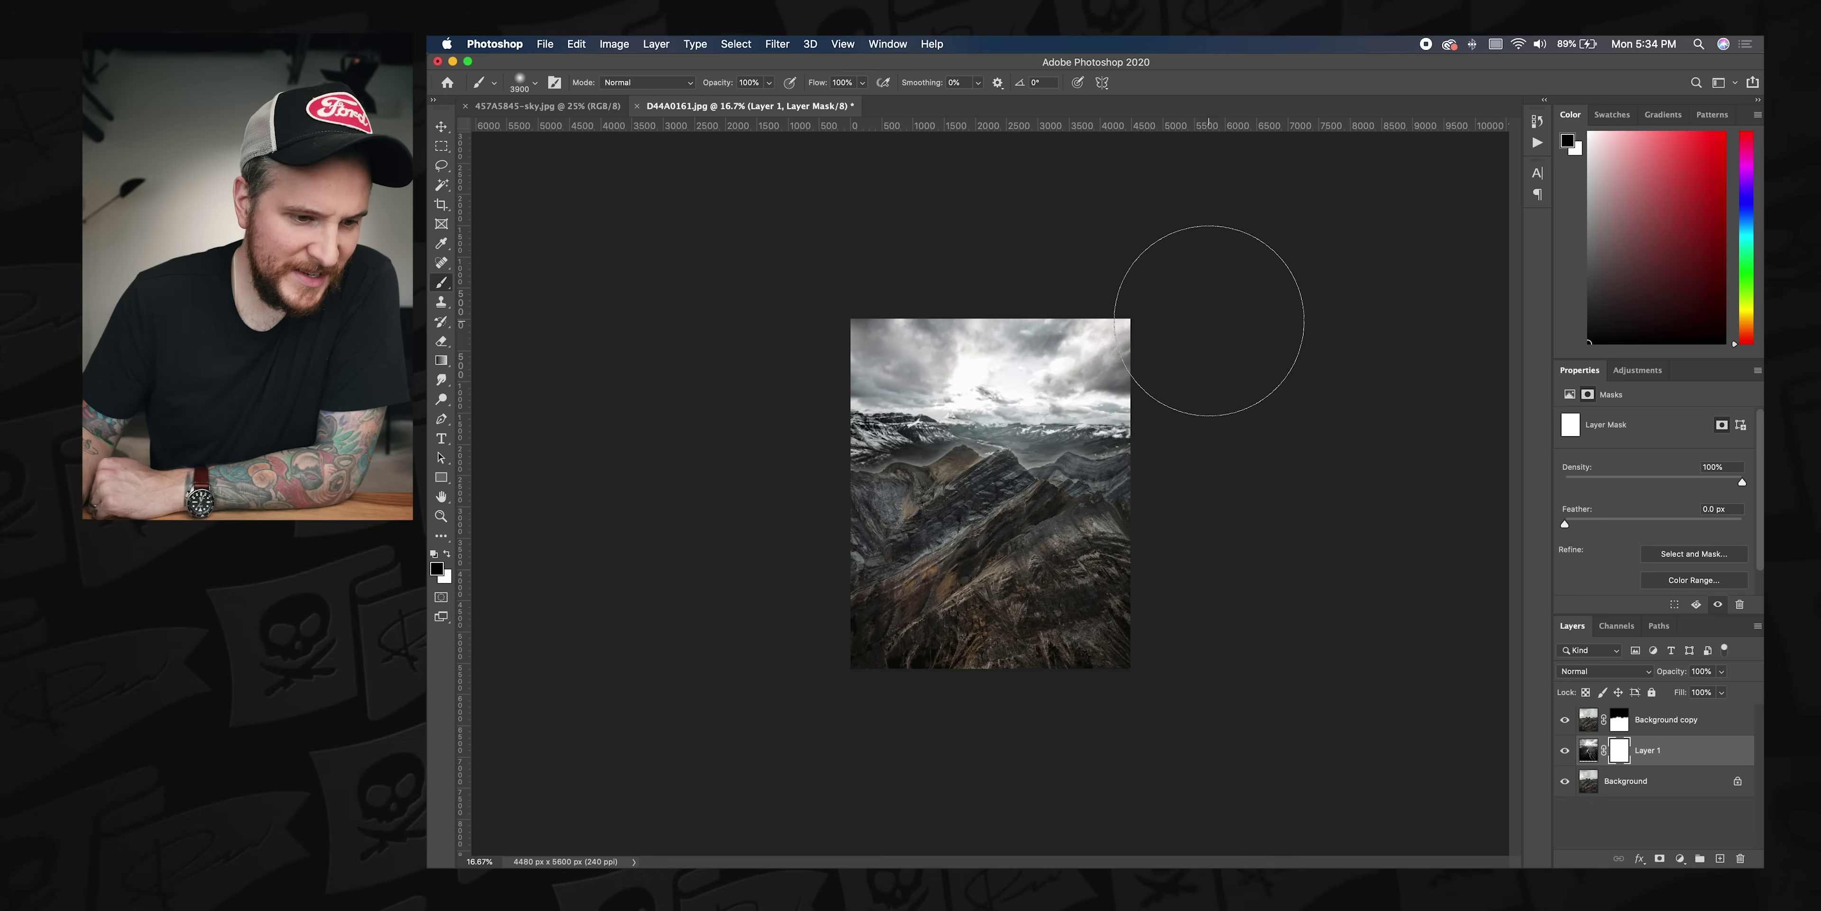
pyautogui.moveTo(1166, 359)
pyautogui.mouseDown()
pyautogui.moveTo(1069, 252)
pyautogui.moveTo(874, 386)
pyautogui.mouseUp()
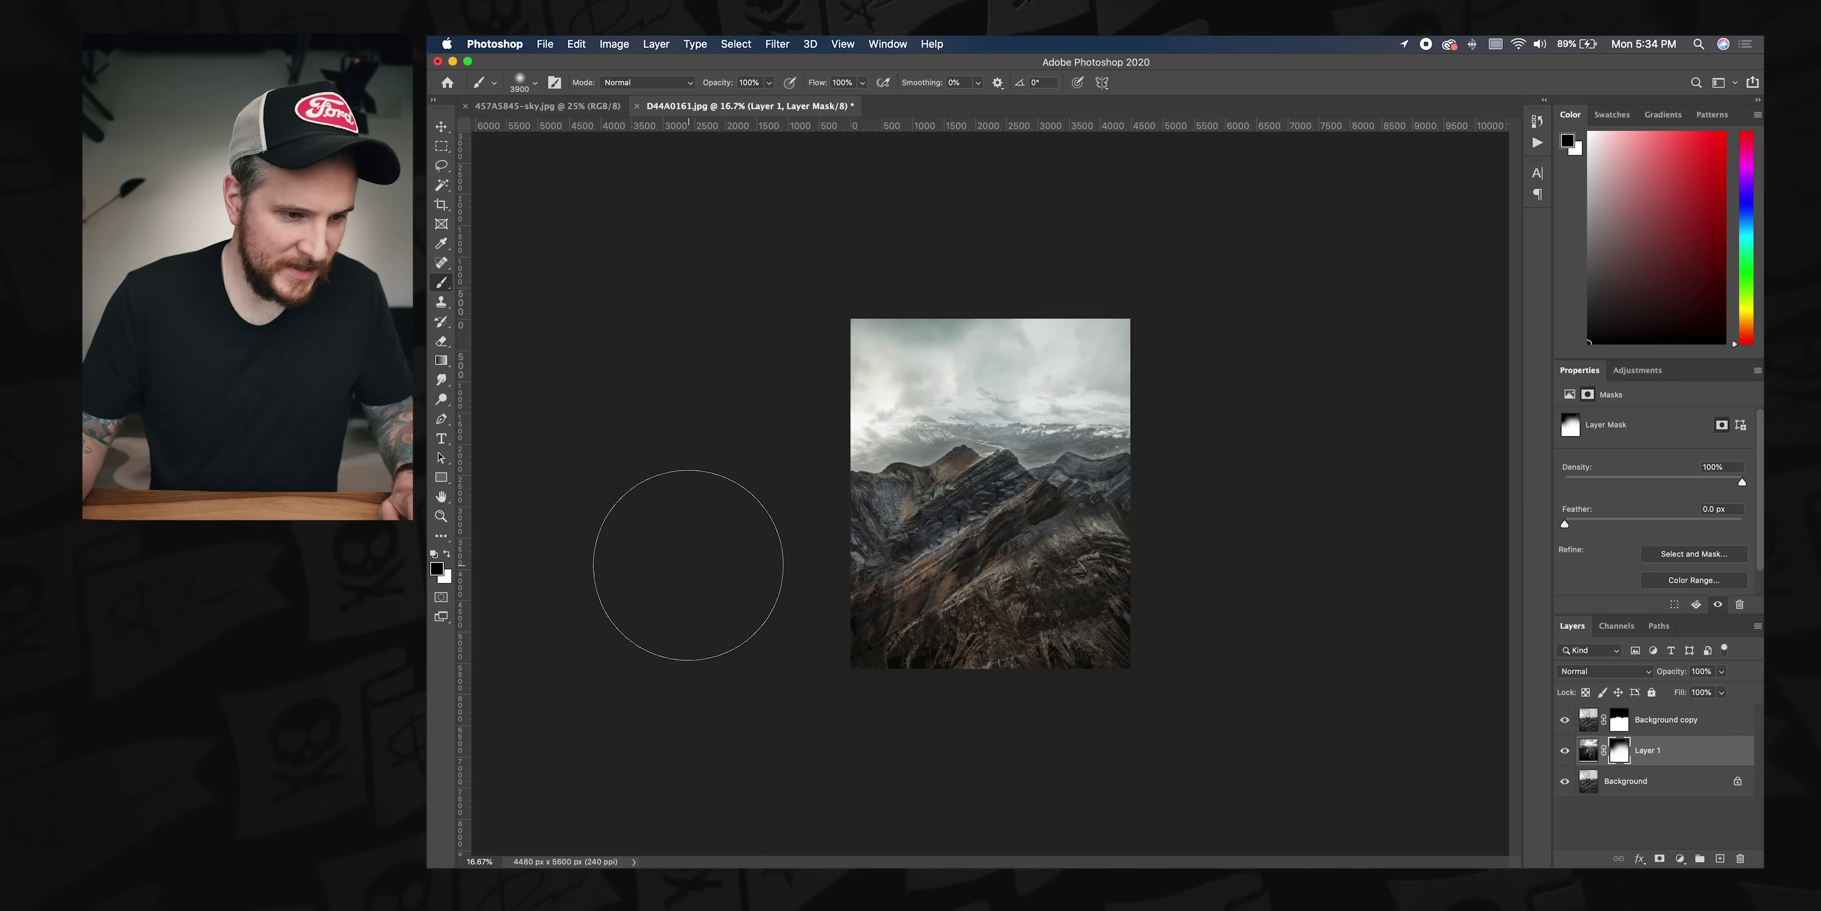
# Step: Undo the last brush stroke on Layer 1's mask
pyautogui.press('super+z')
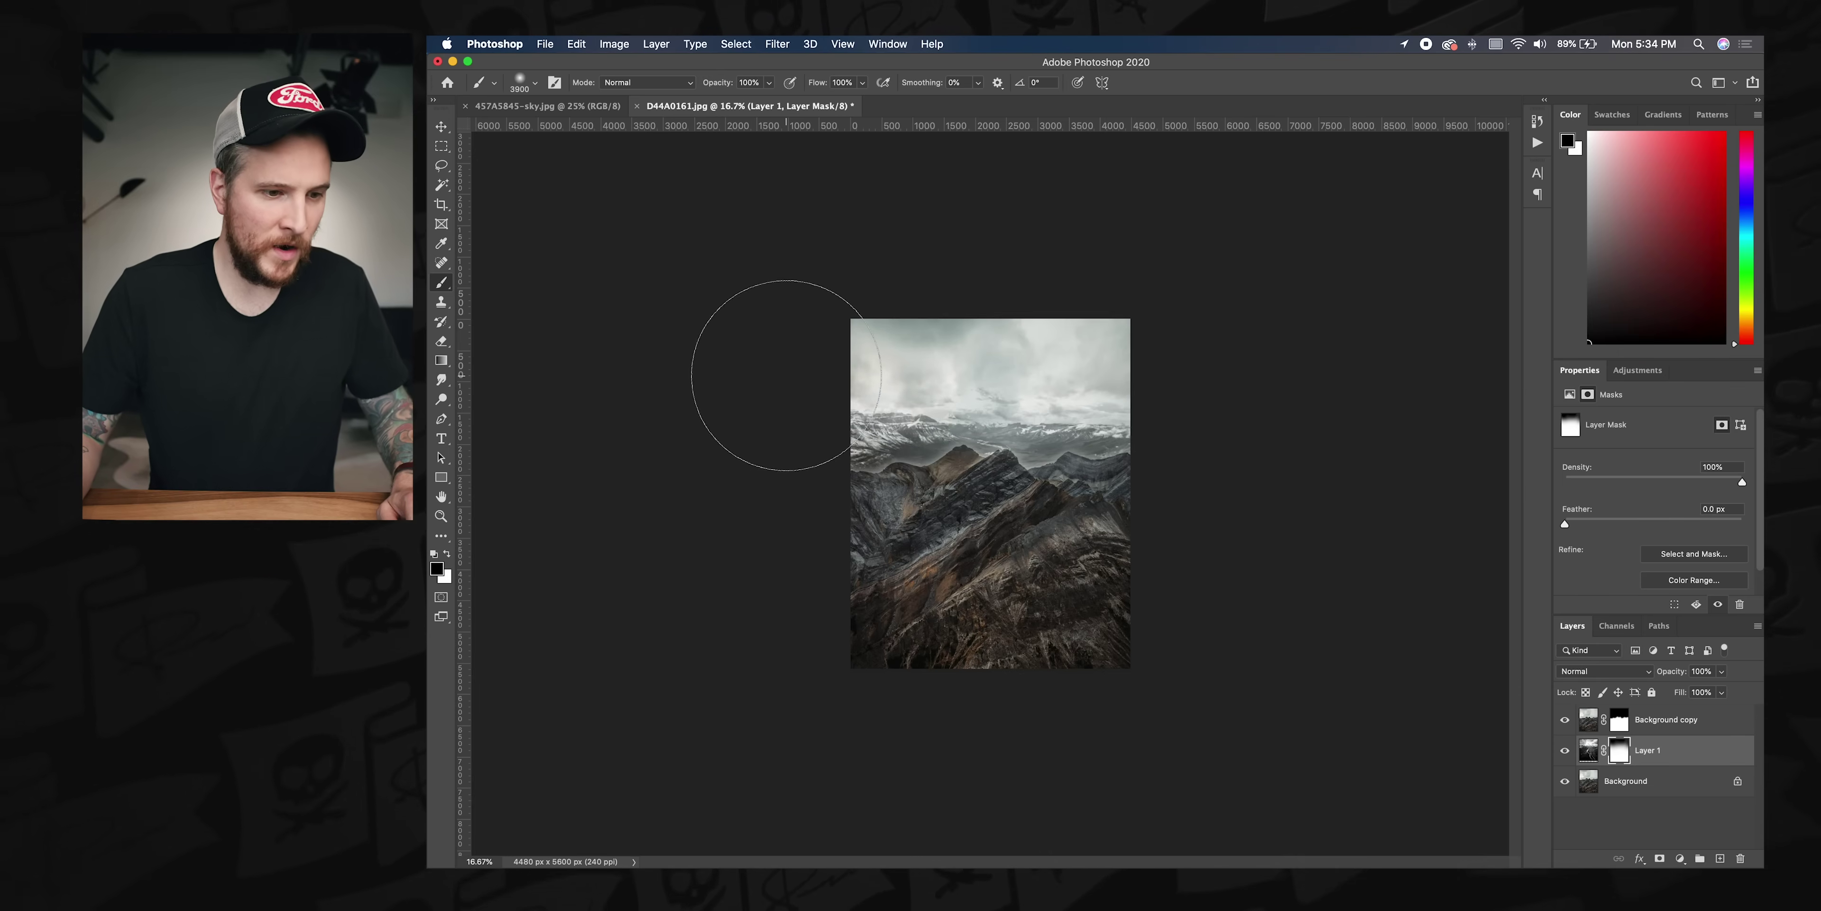
pyautogui.press('super+equal')
pyautogui.press('super+equal')
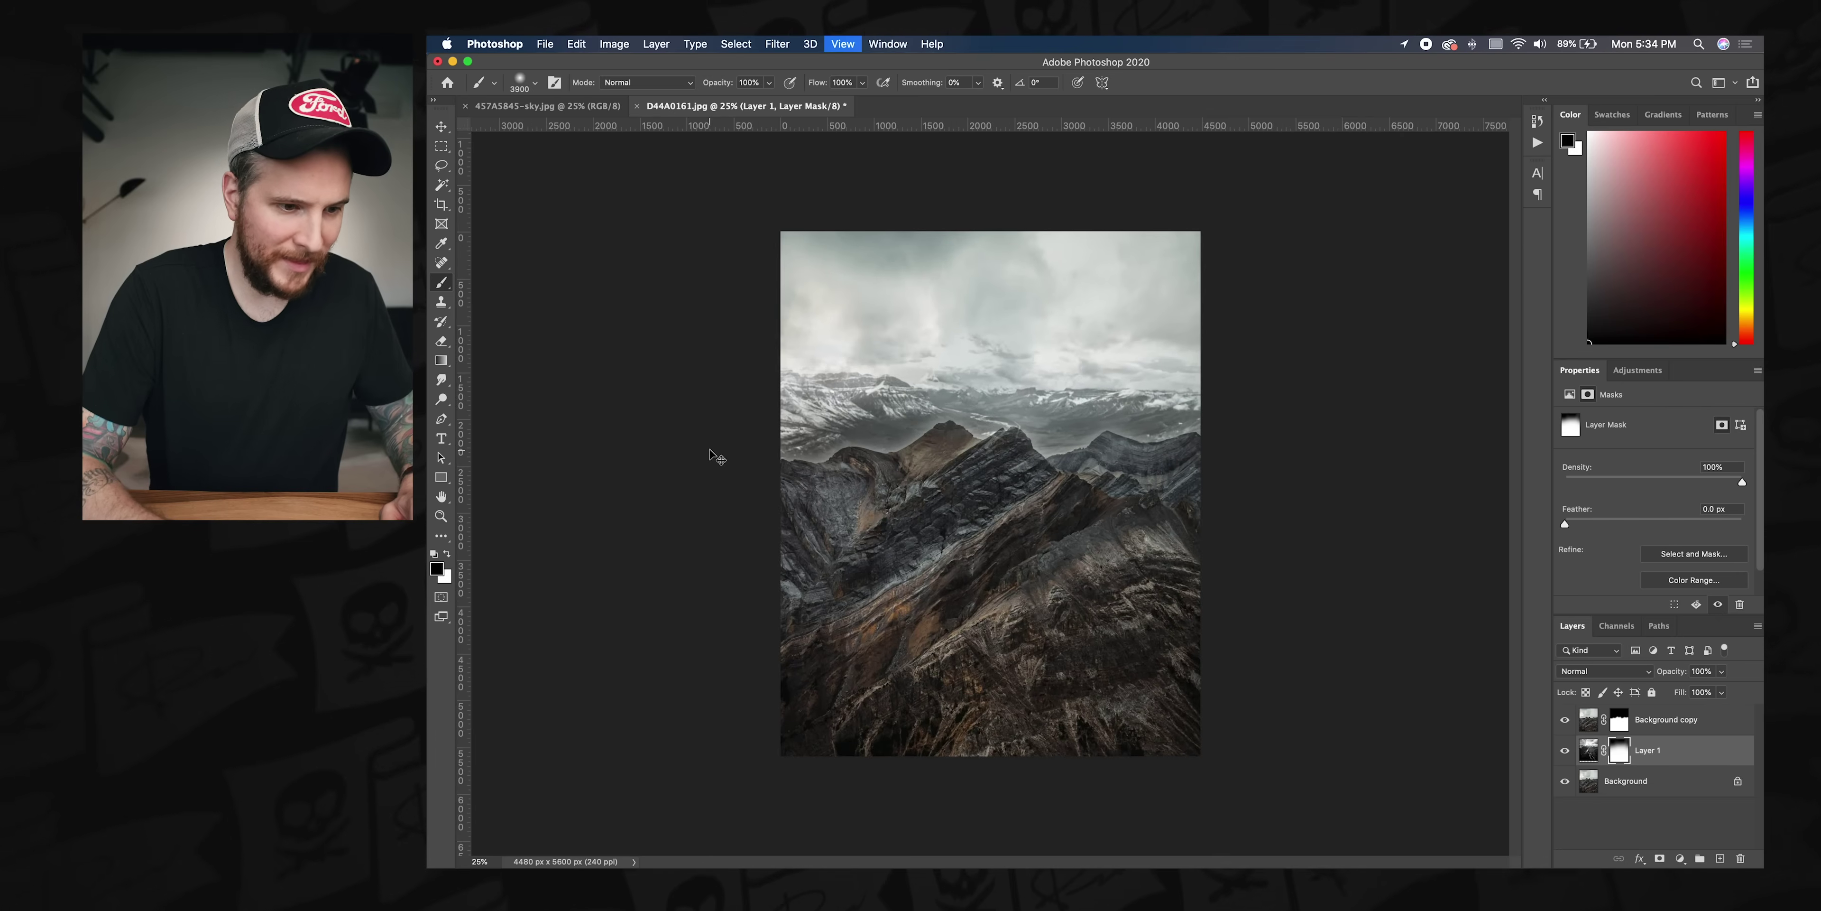
pyautogui.press('v')
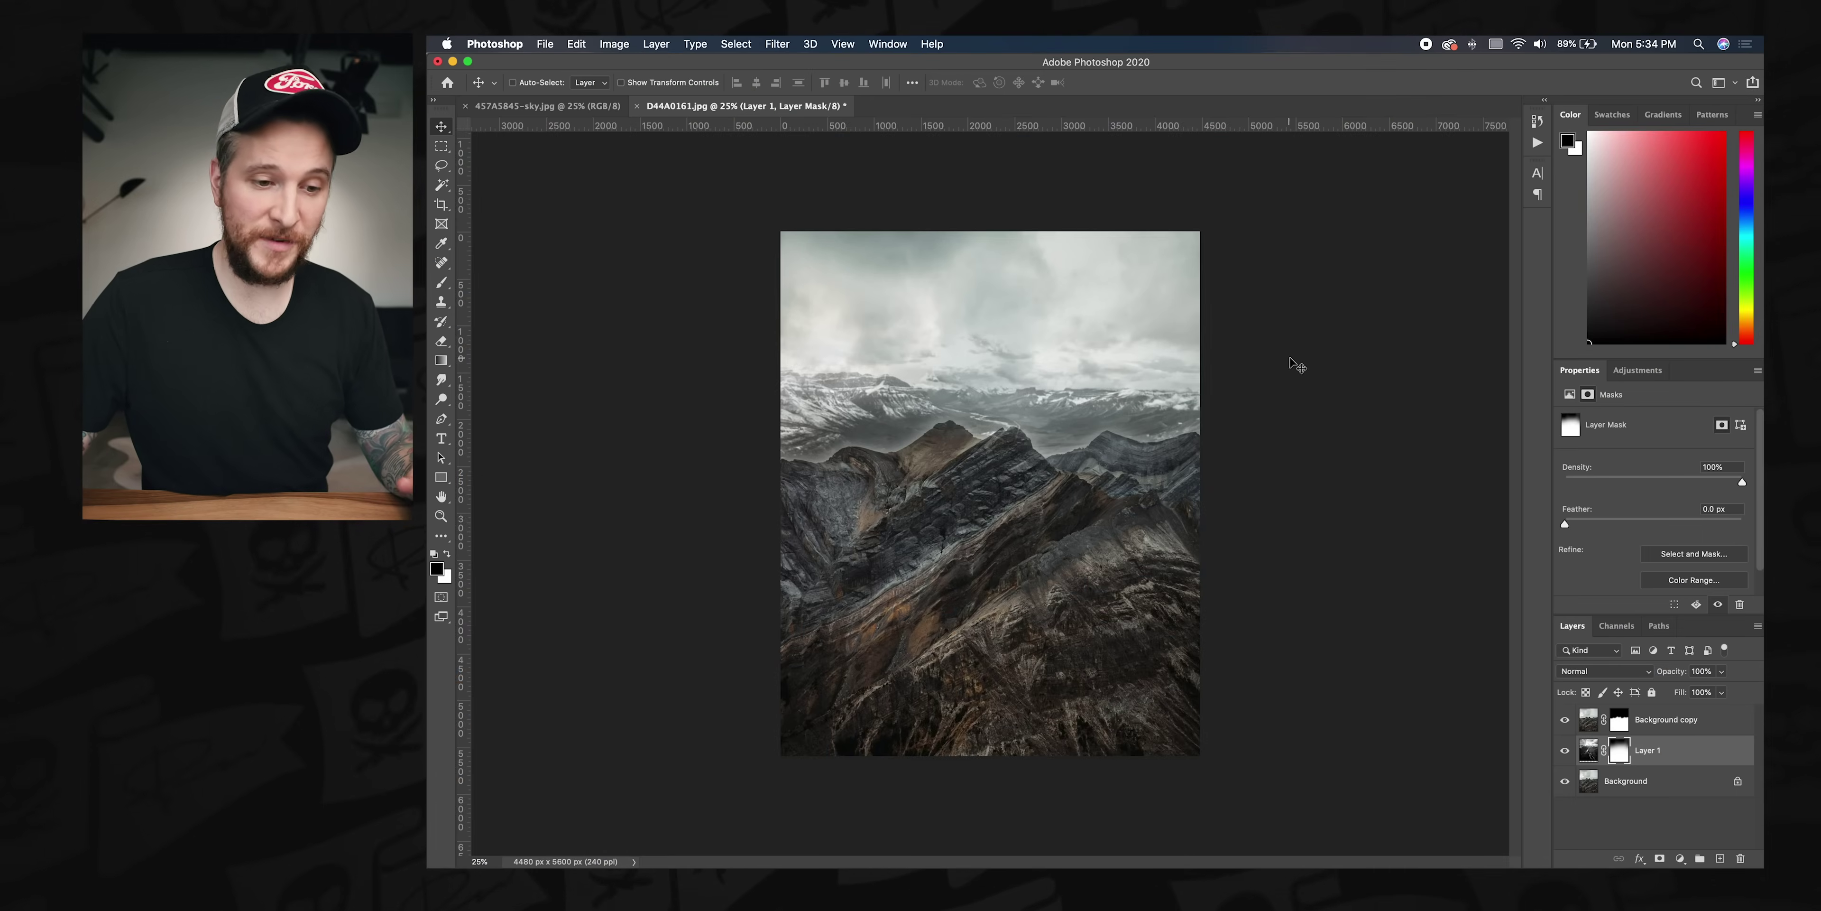
# Step: Partly restore the darker clouds on Layer 1's mask with an enlarged white brush at 53% opacity
pyautogui.press('b')
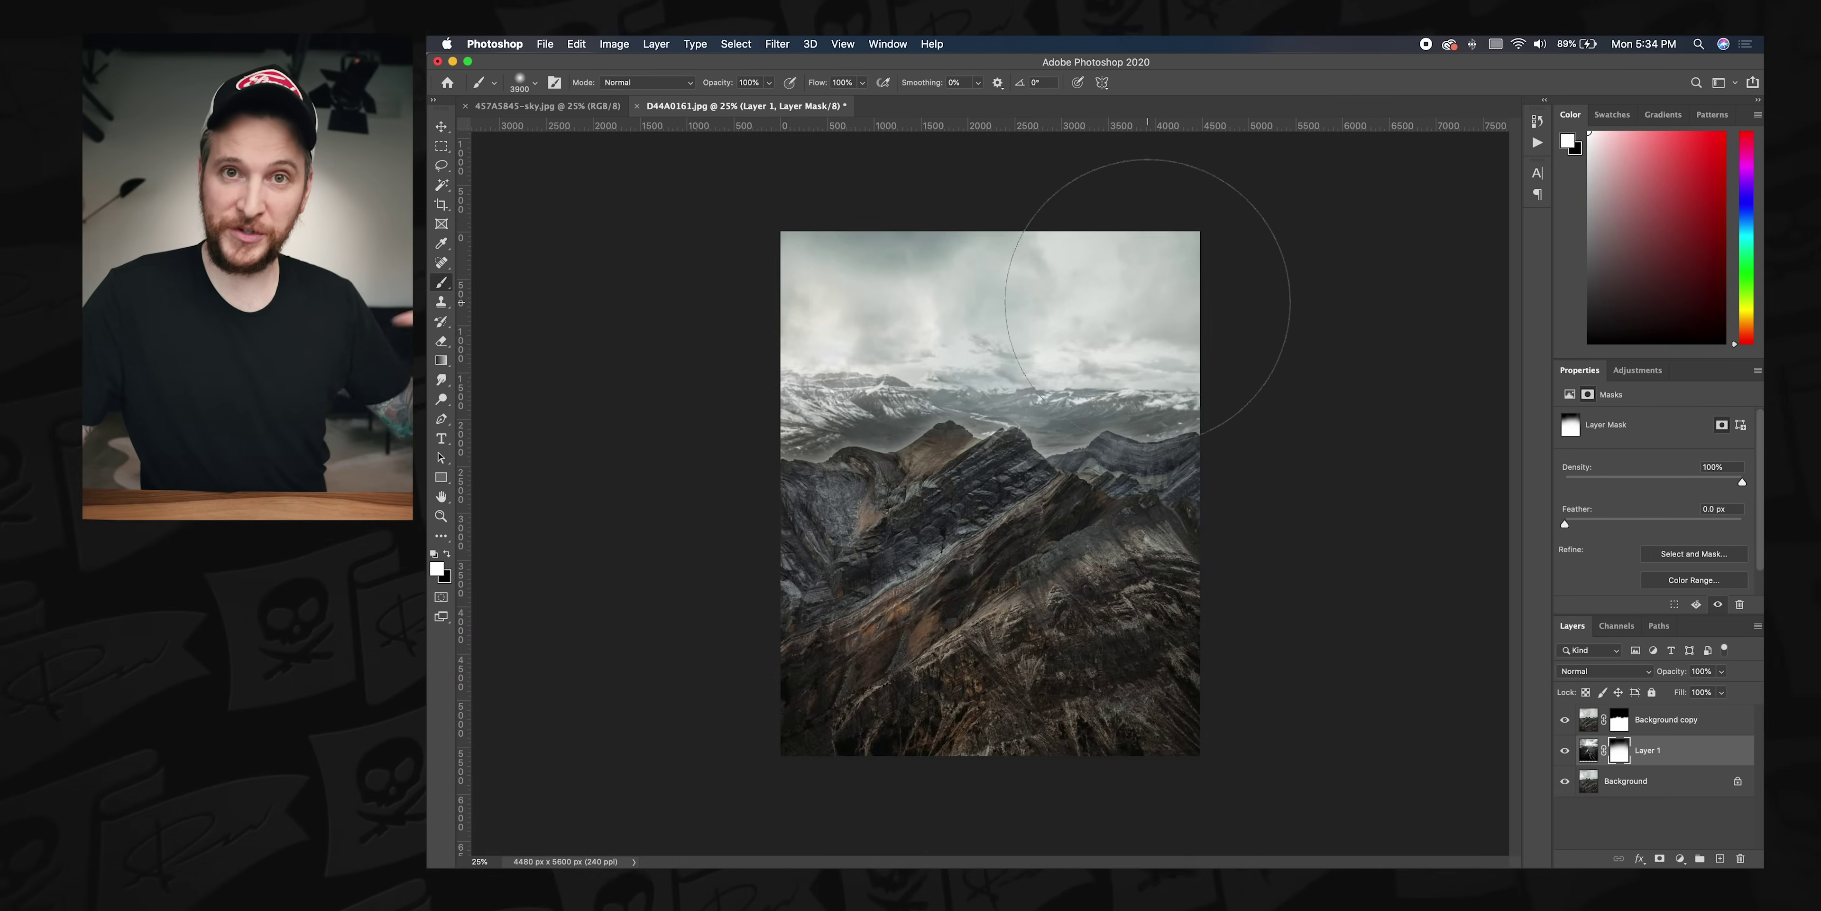
pyautogui.click(769, 83)
pyautogui.moveTo(774, 100); pyautogui.dragTo(736, 100)
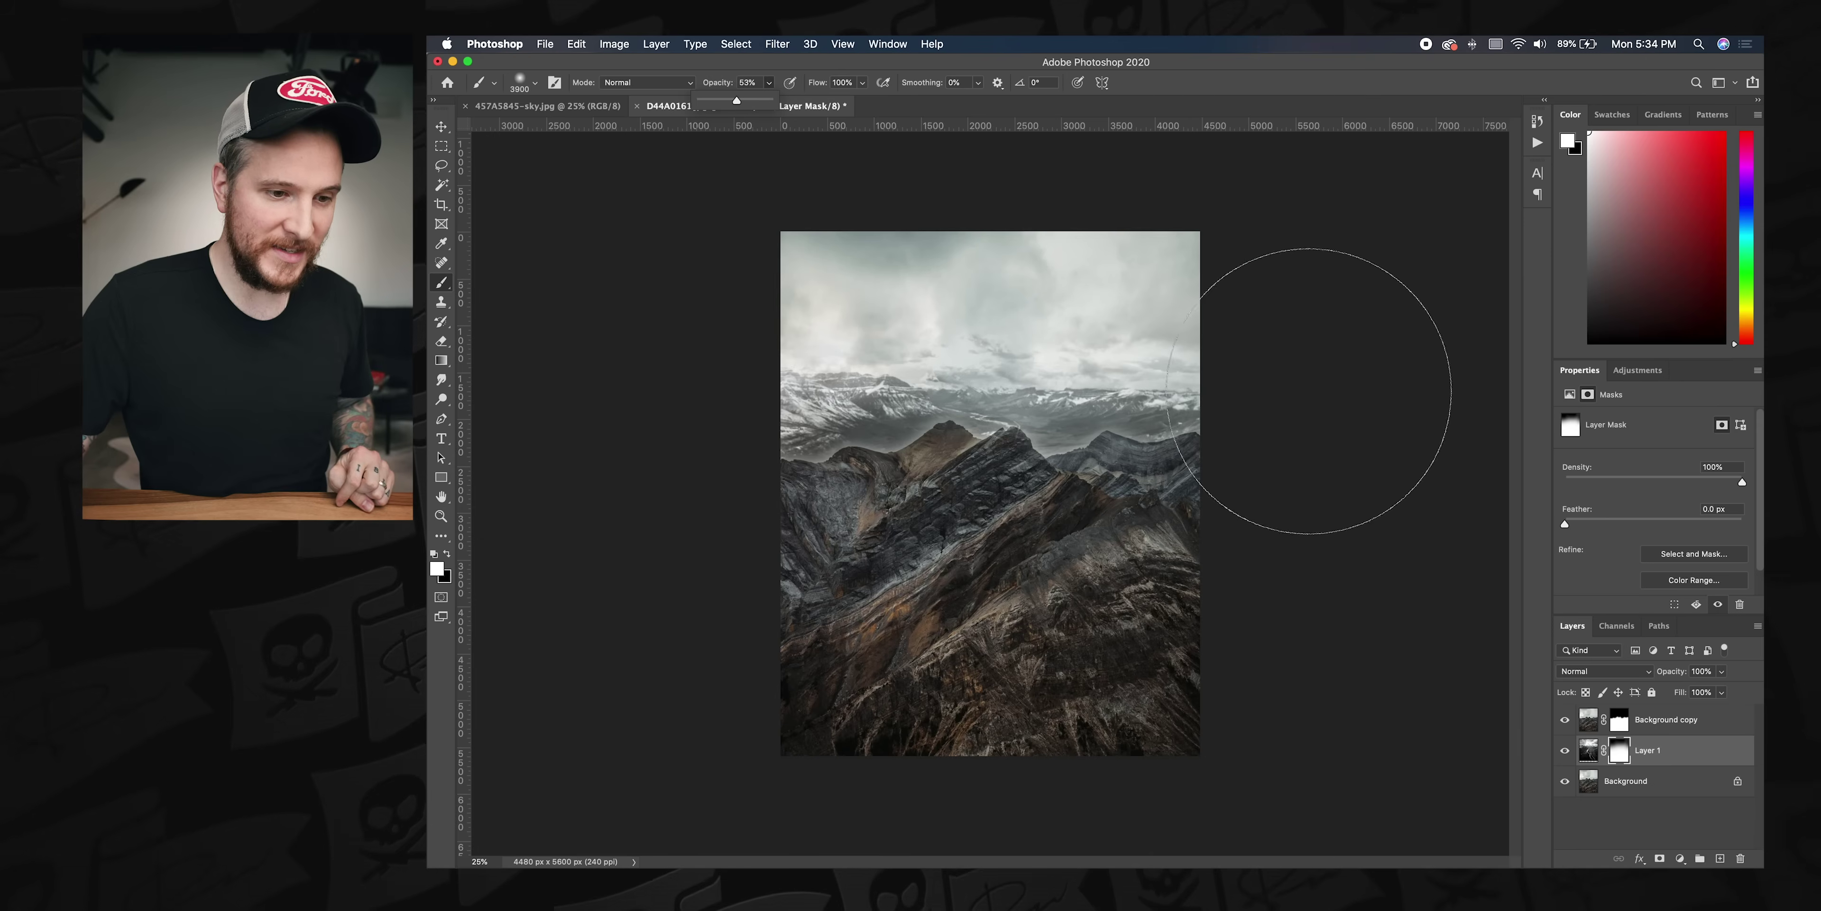
pyautogui.press(']')
pyautogui.press(']')
pyautogui.press(']')
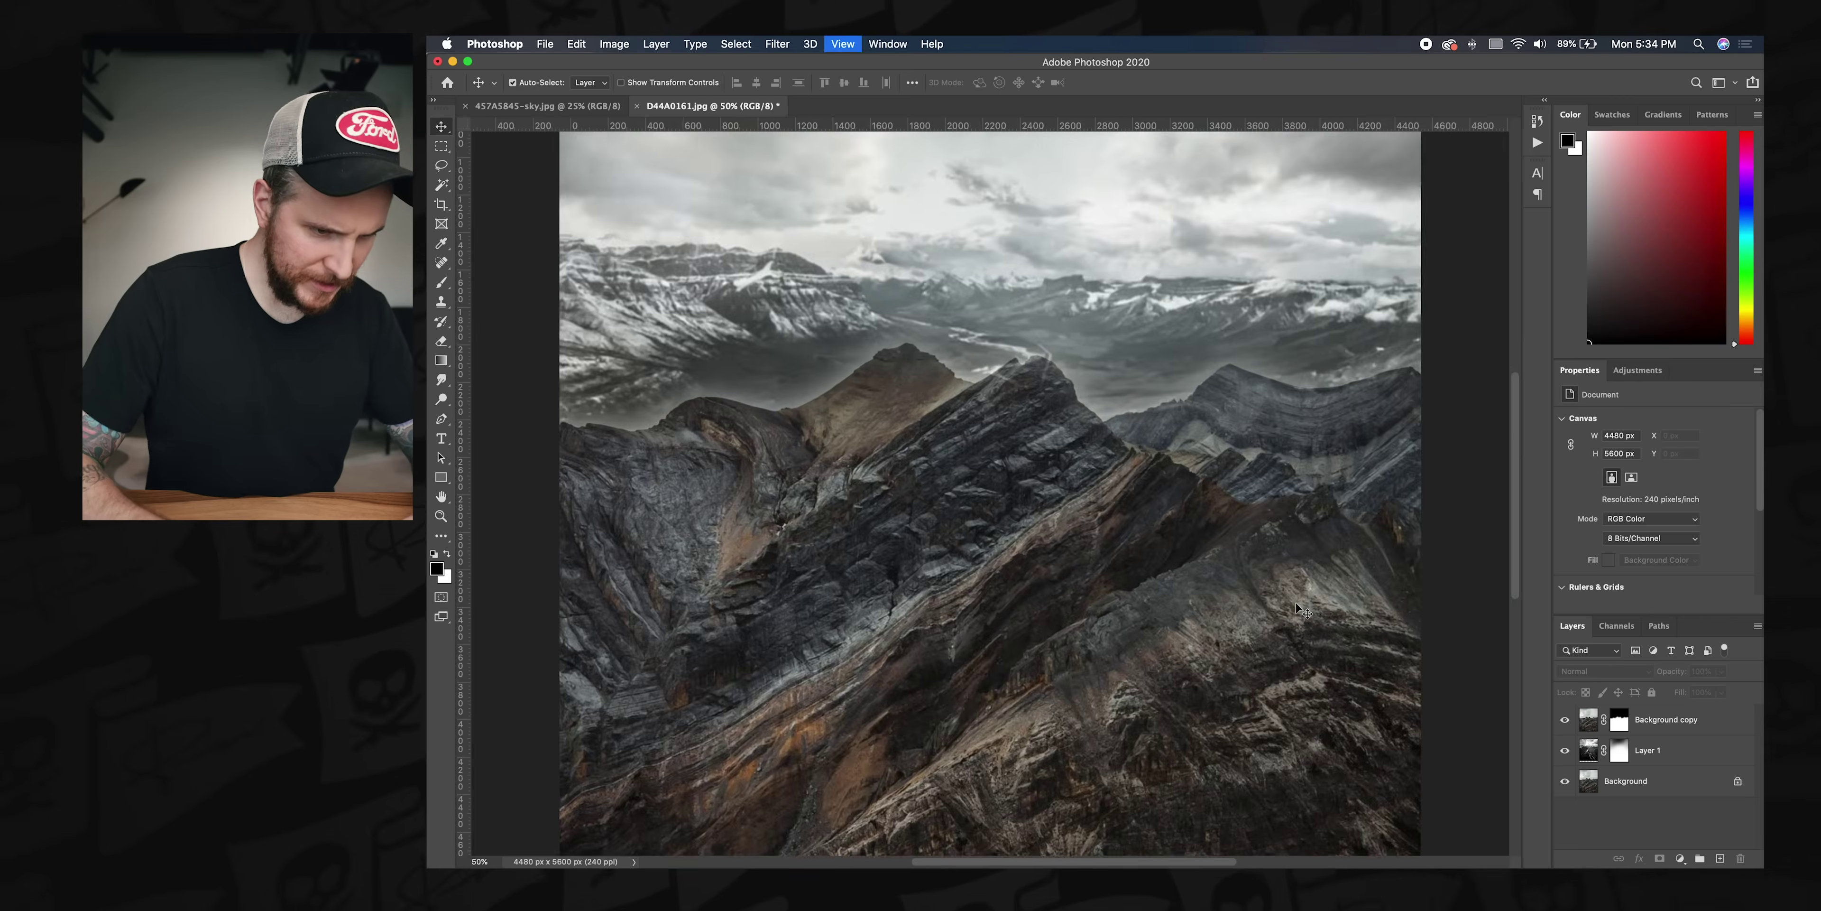
# Step: Examine the blend between the ridge, valley and sky up close and across the whole composite
pyautogui.press('super+plus')
pyautogui.scroll(-10, 1073, 541)
pyautogui.moveTo(1074, 540); pyautogui.dragTo(1174, 736)
pyautogui.press('super+minus')
pyautogui.press('super+minus')
pyautogui.press('super+minus')
pyautogui.press('super+minus')
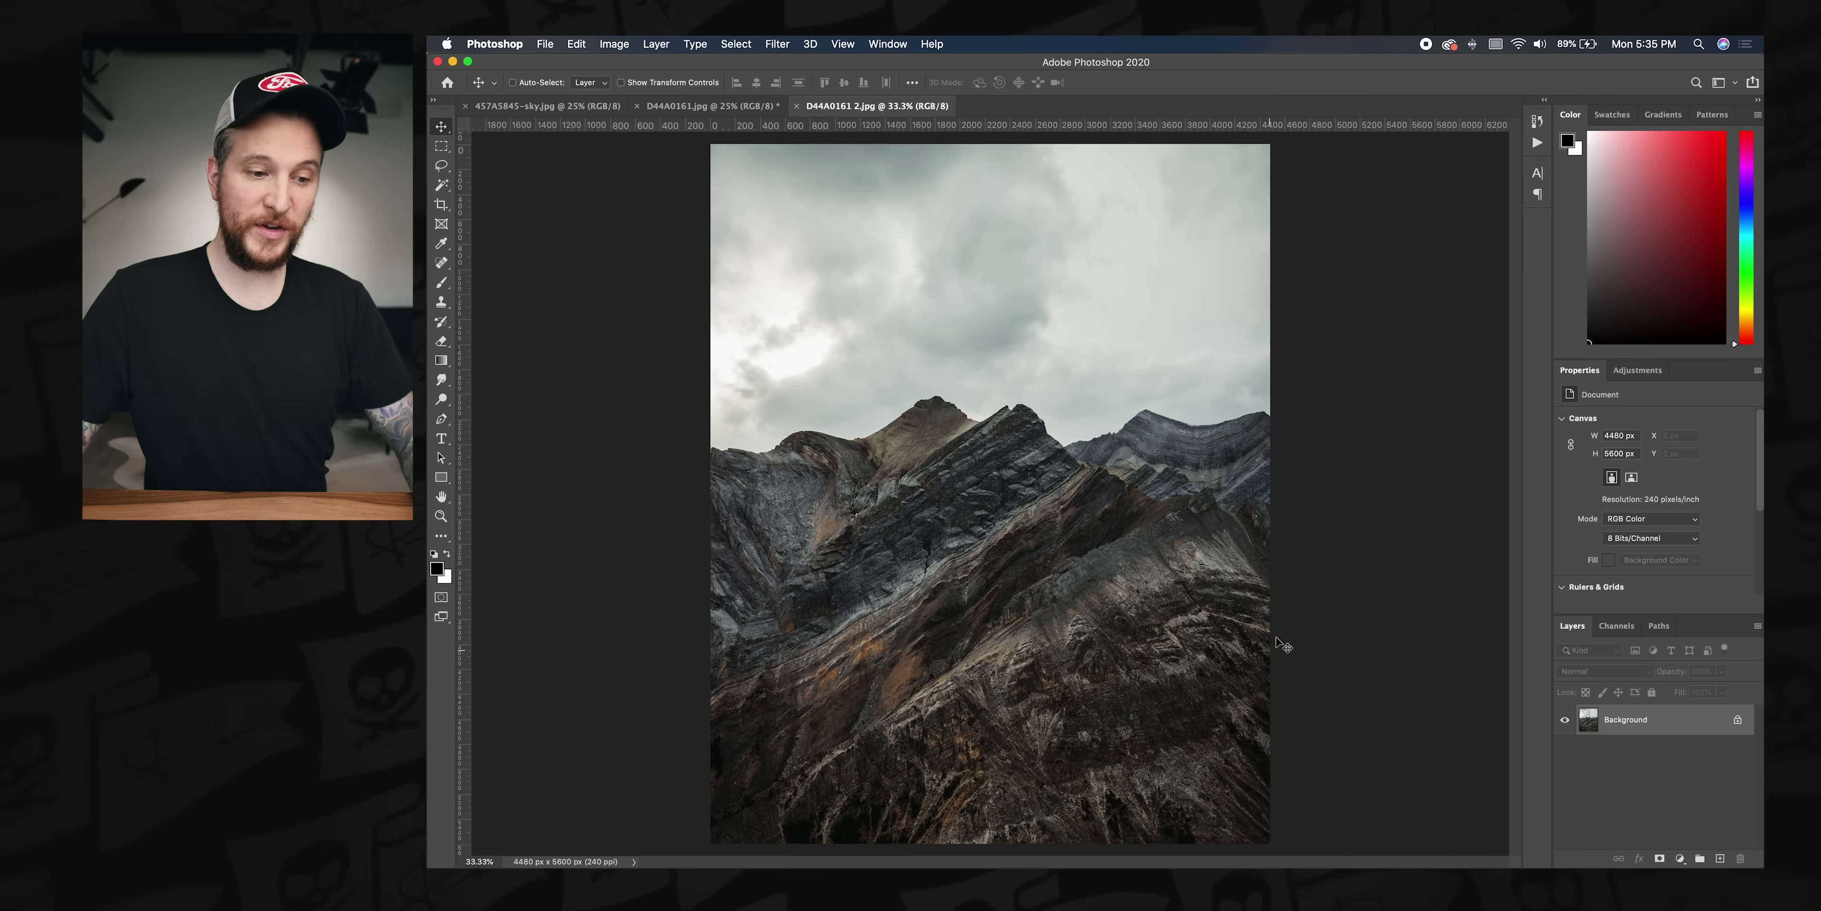
# Step: Paste the original mountain photo as the composite's top layer and erase its sky with a soft 3100 px eraser
pyautogui.press('super+w')
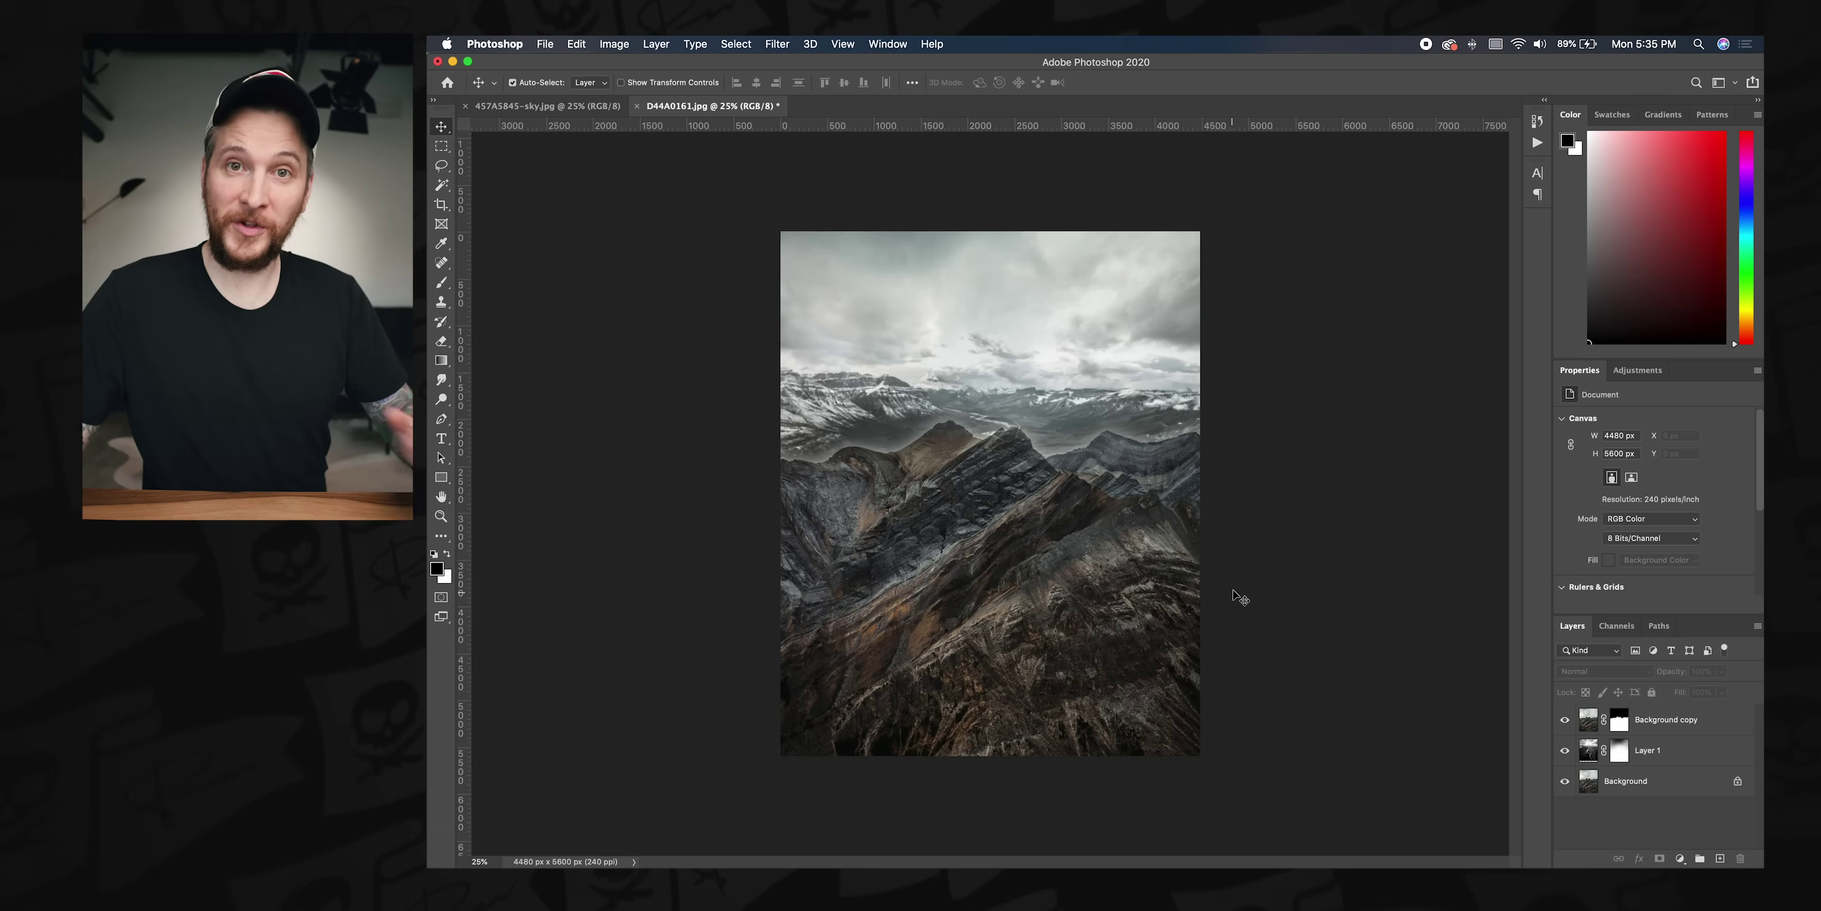
pyautogui.press('super+v')
pyautogui.press('e')
pyautogui.press(']')
pyautogui.press(']')
pyautogui.press(']')
pyautogui.press(']')
pyautogui.press(']')
pyautogui.press(']')
pyautogui.press(']')
pyautogui.press(']')
pyautogui.press(']')
pyautogui.press(']')
pyautogui.press(']')
pyautogui.press(']')
pyautogui.press(']')
pyautogui.press(']')
pyautogui.press(']')
pyautogui.press(']')
pyautogui.press(']')
pyautogui.press(']')
pyautogui.press(']')
pyautogui.press(']')
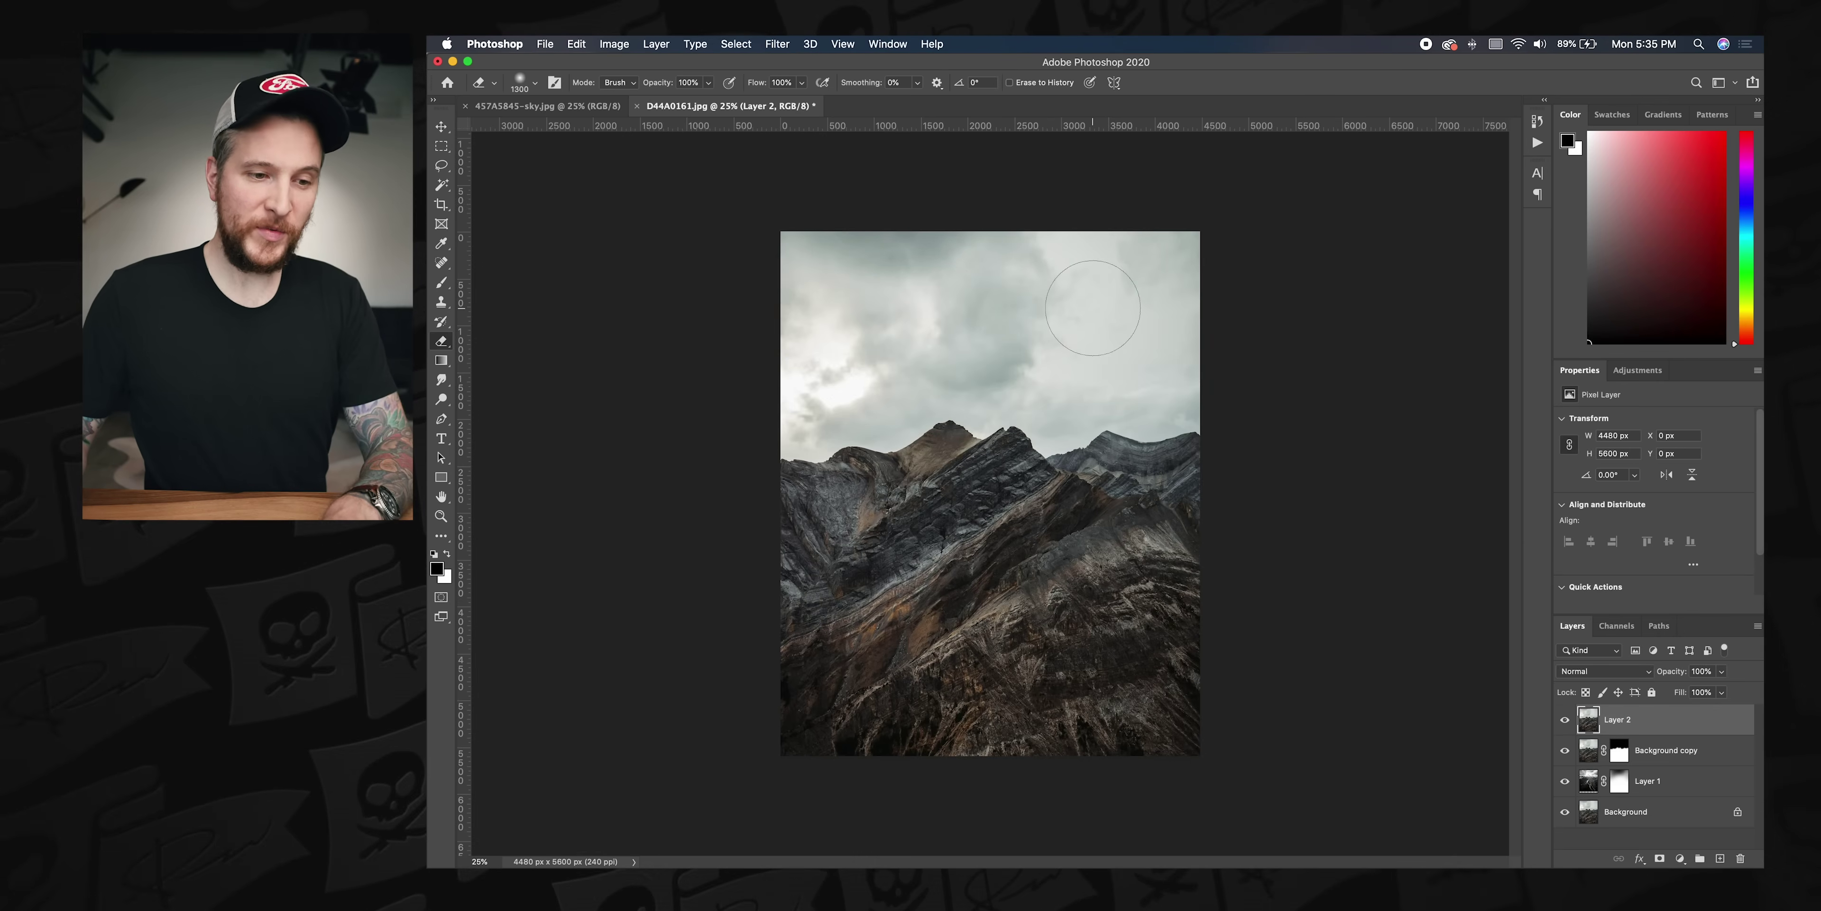
pyautogui.press(']')
pyautogui.press(']')
pyautogui.press(']')
pyautogui.press(']')
pyautogui.press(']')
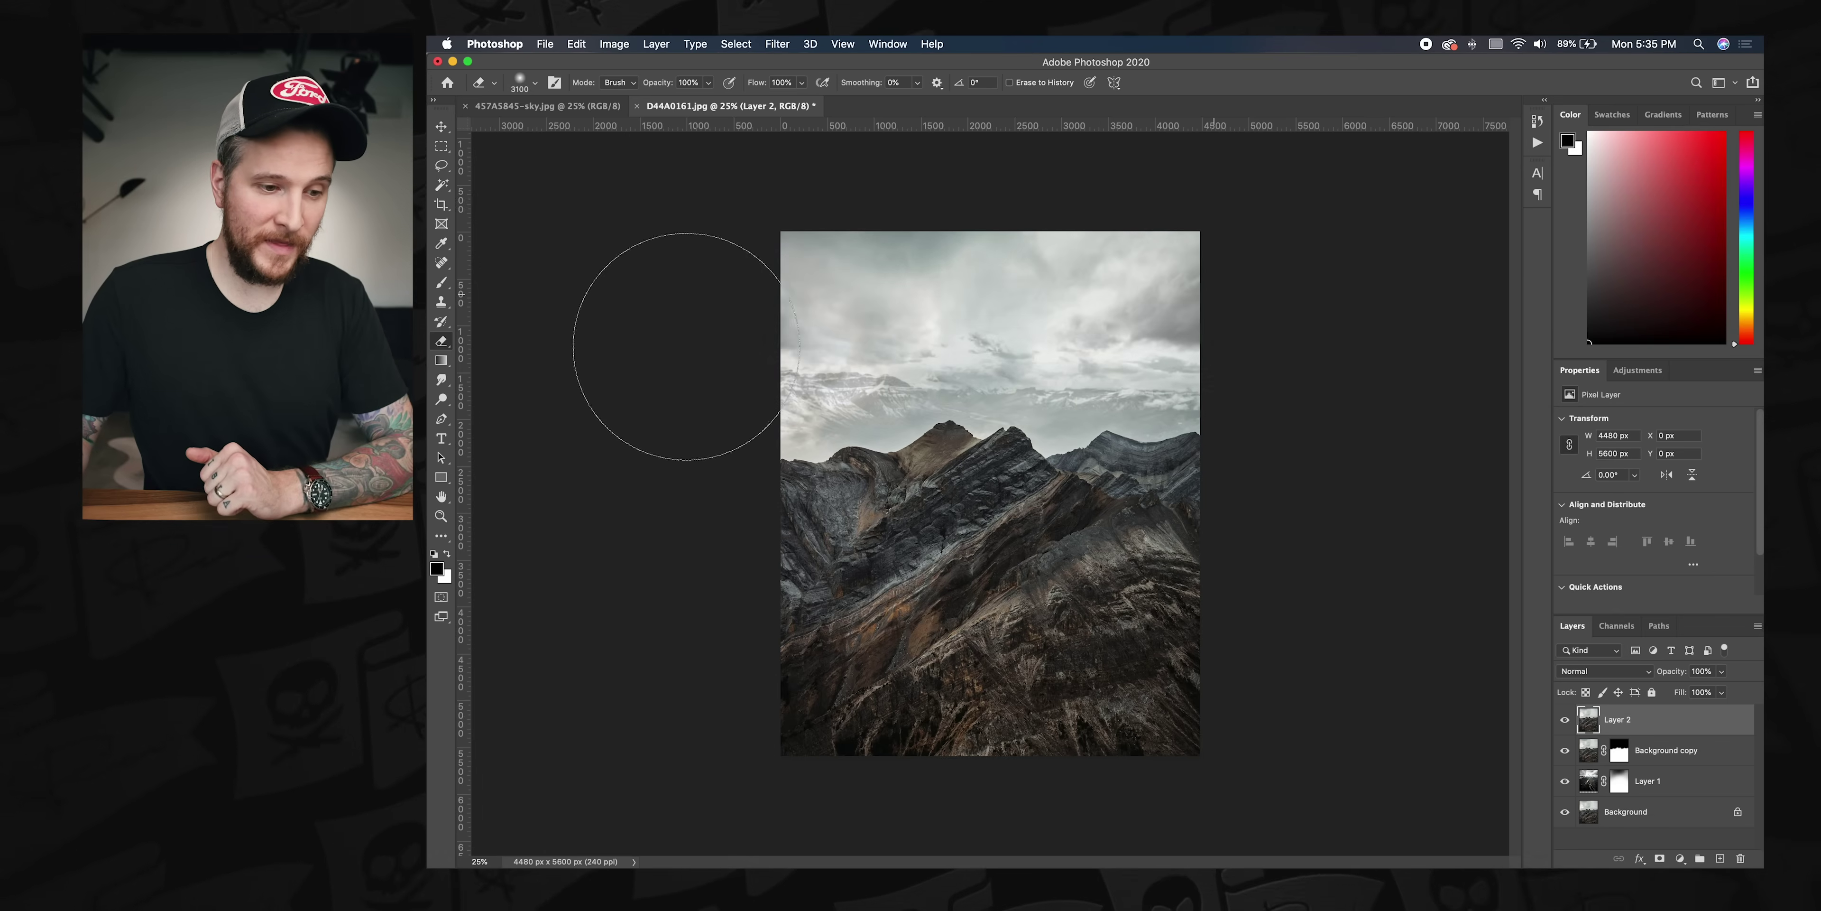
pyautogui.moveTo(676, 341); pyautogui.dragTo(1209, 375)
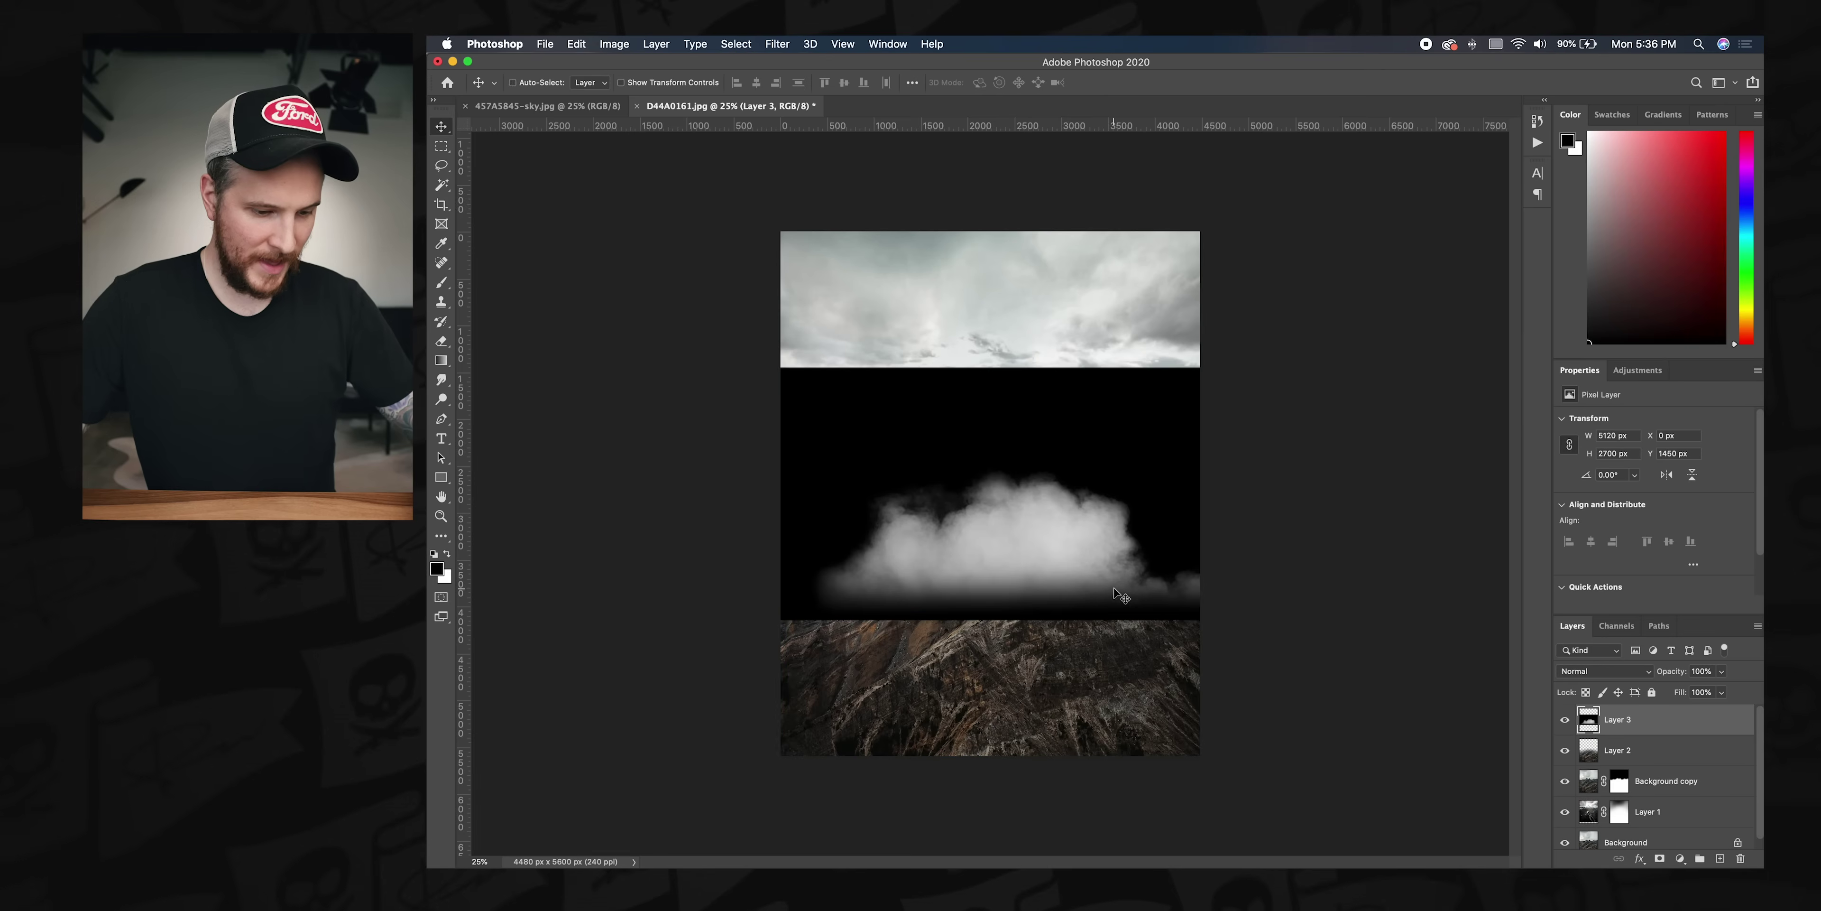
# Step: Scale the pasted cloud layer to about 314% and place its cloud over the lower mountain slopes
pyautogui.press('super+t')
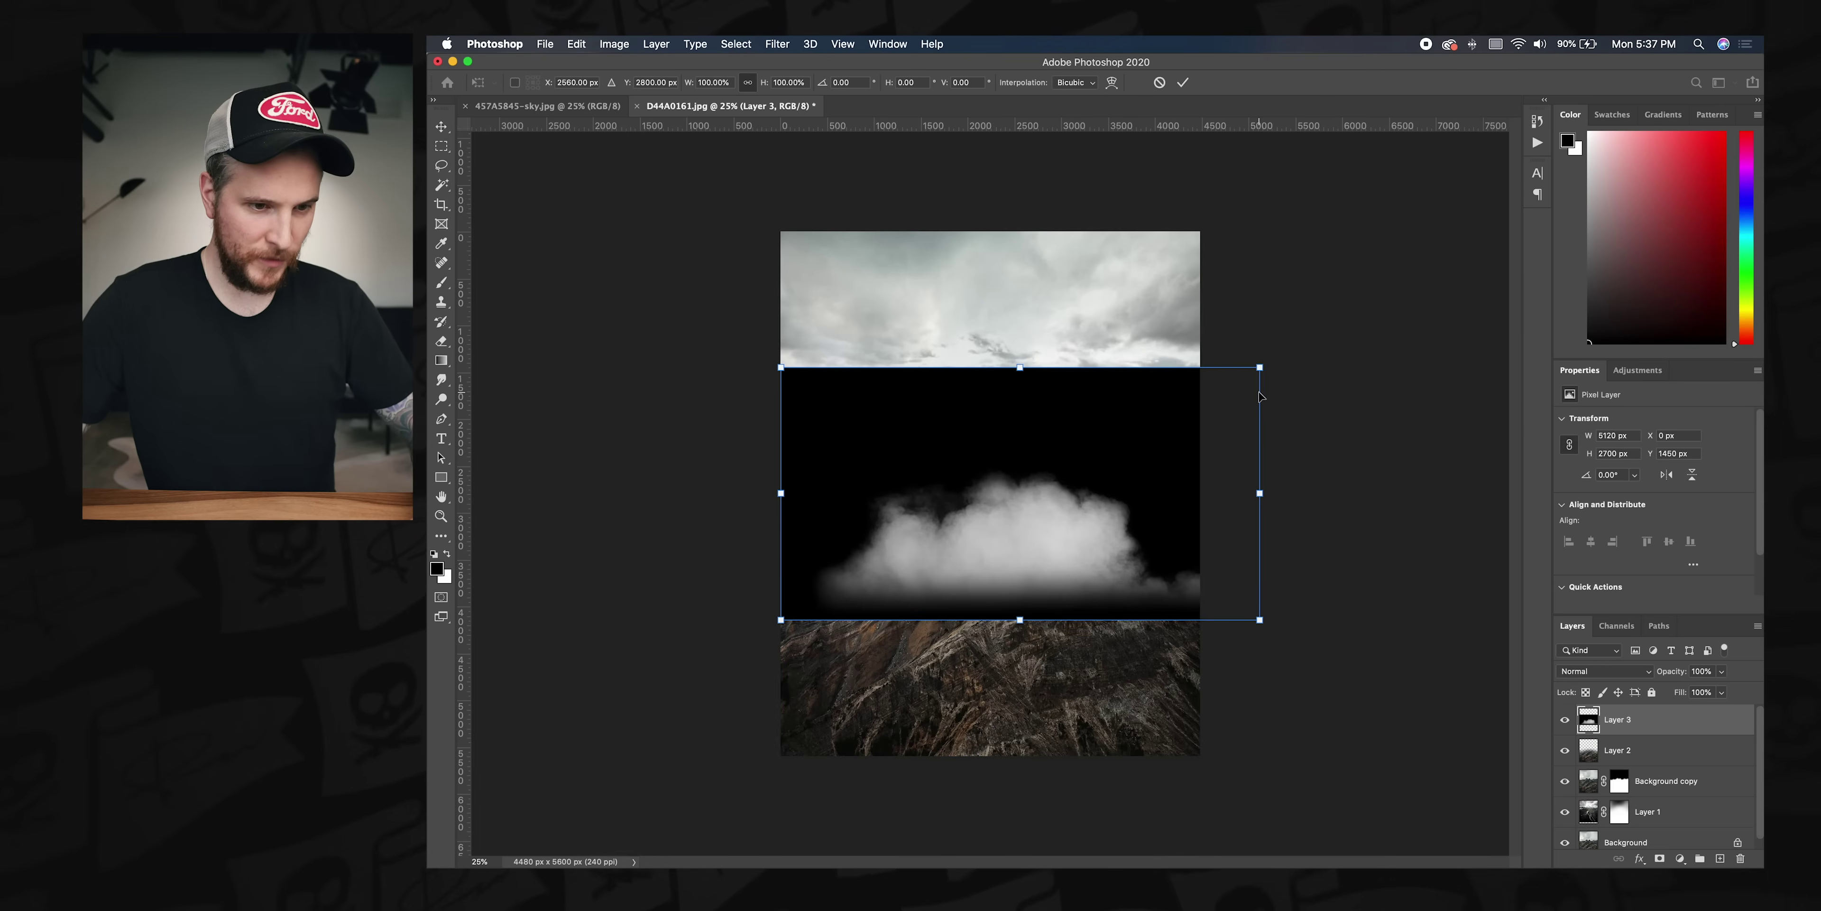
pyautogui.moveTo(1260, 368); pyautogui.dragTo(1604, 183)
pyautogui.moveTo(977, 454); pyautogui.dragTo(1311, 400)
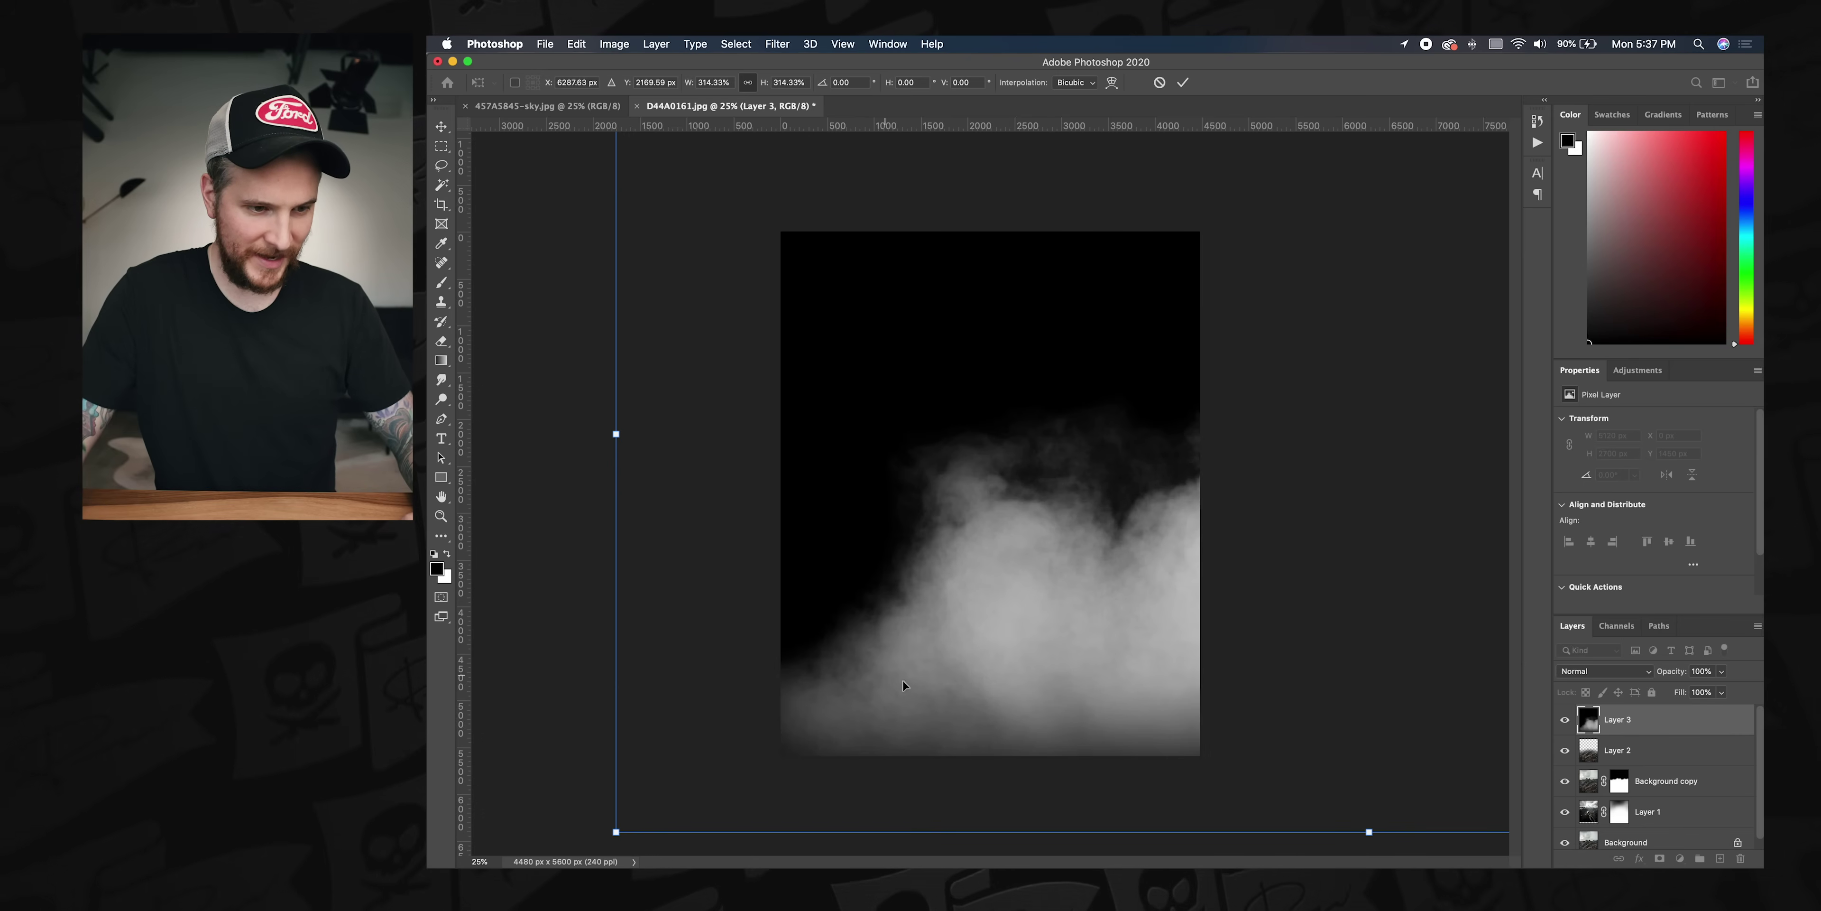
# Step: Set the cloud layer's blend mode to Screen and shift it to about X -1553 px, Y -1739 px over the slopes
pyautogui.click(1609, 673)
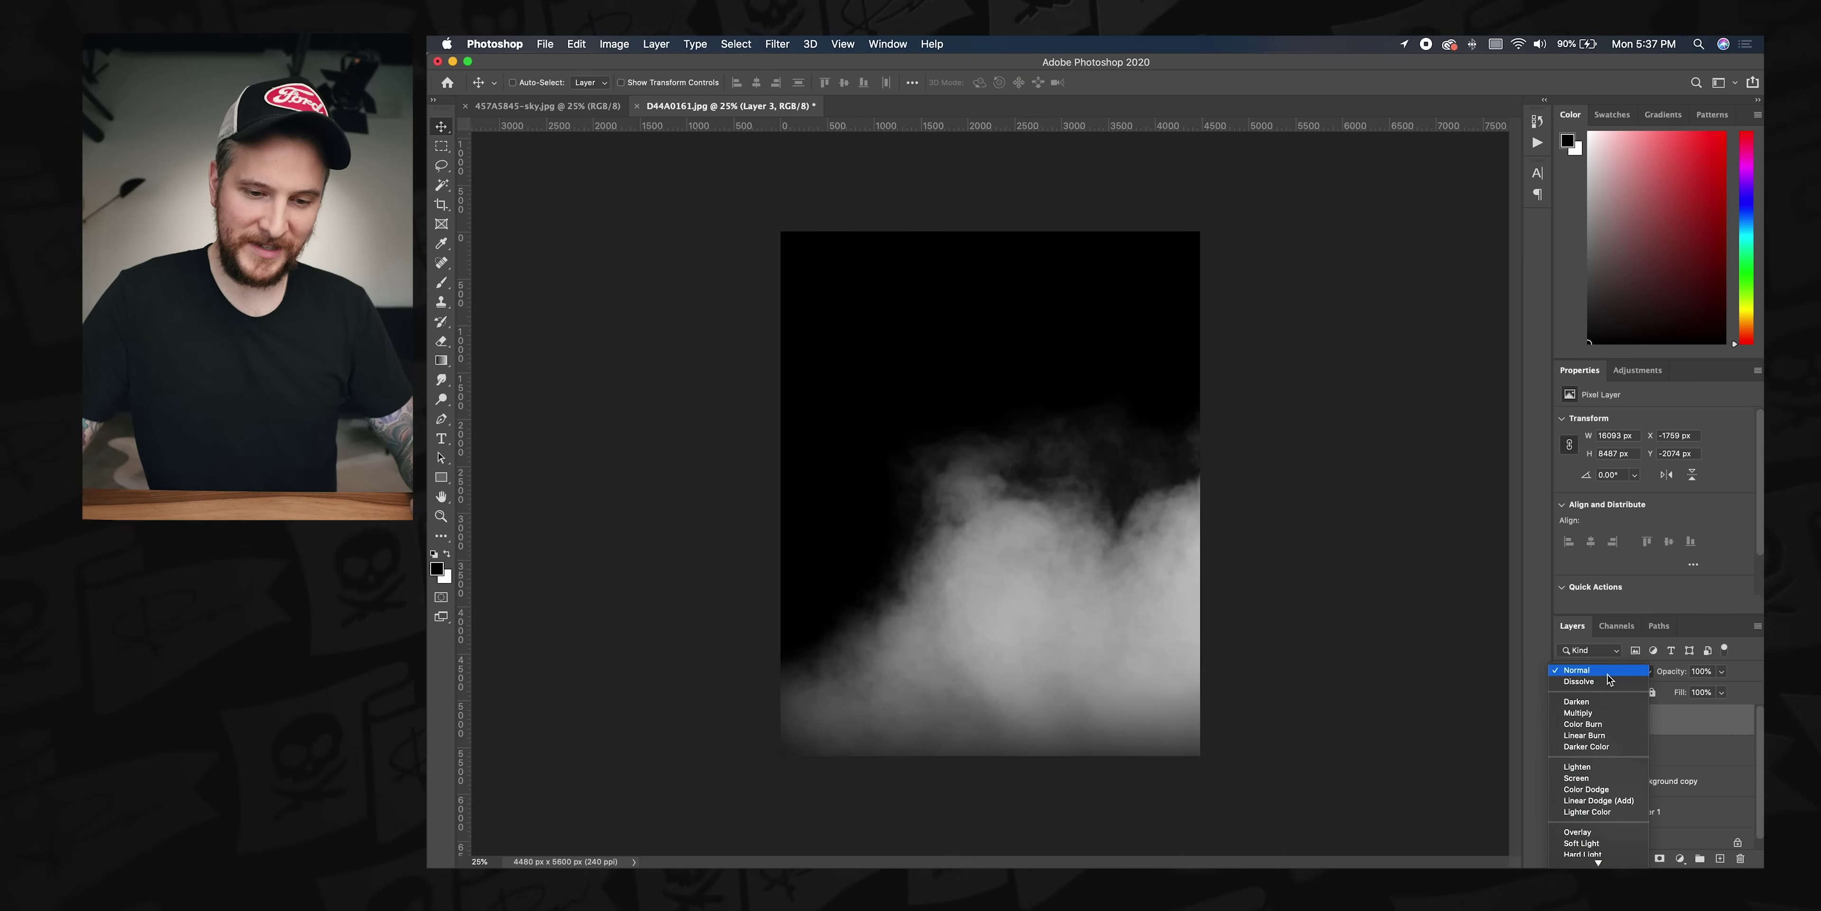
pyautogui.click(1586, 777)
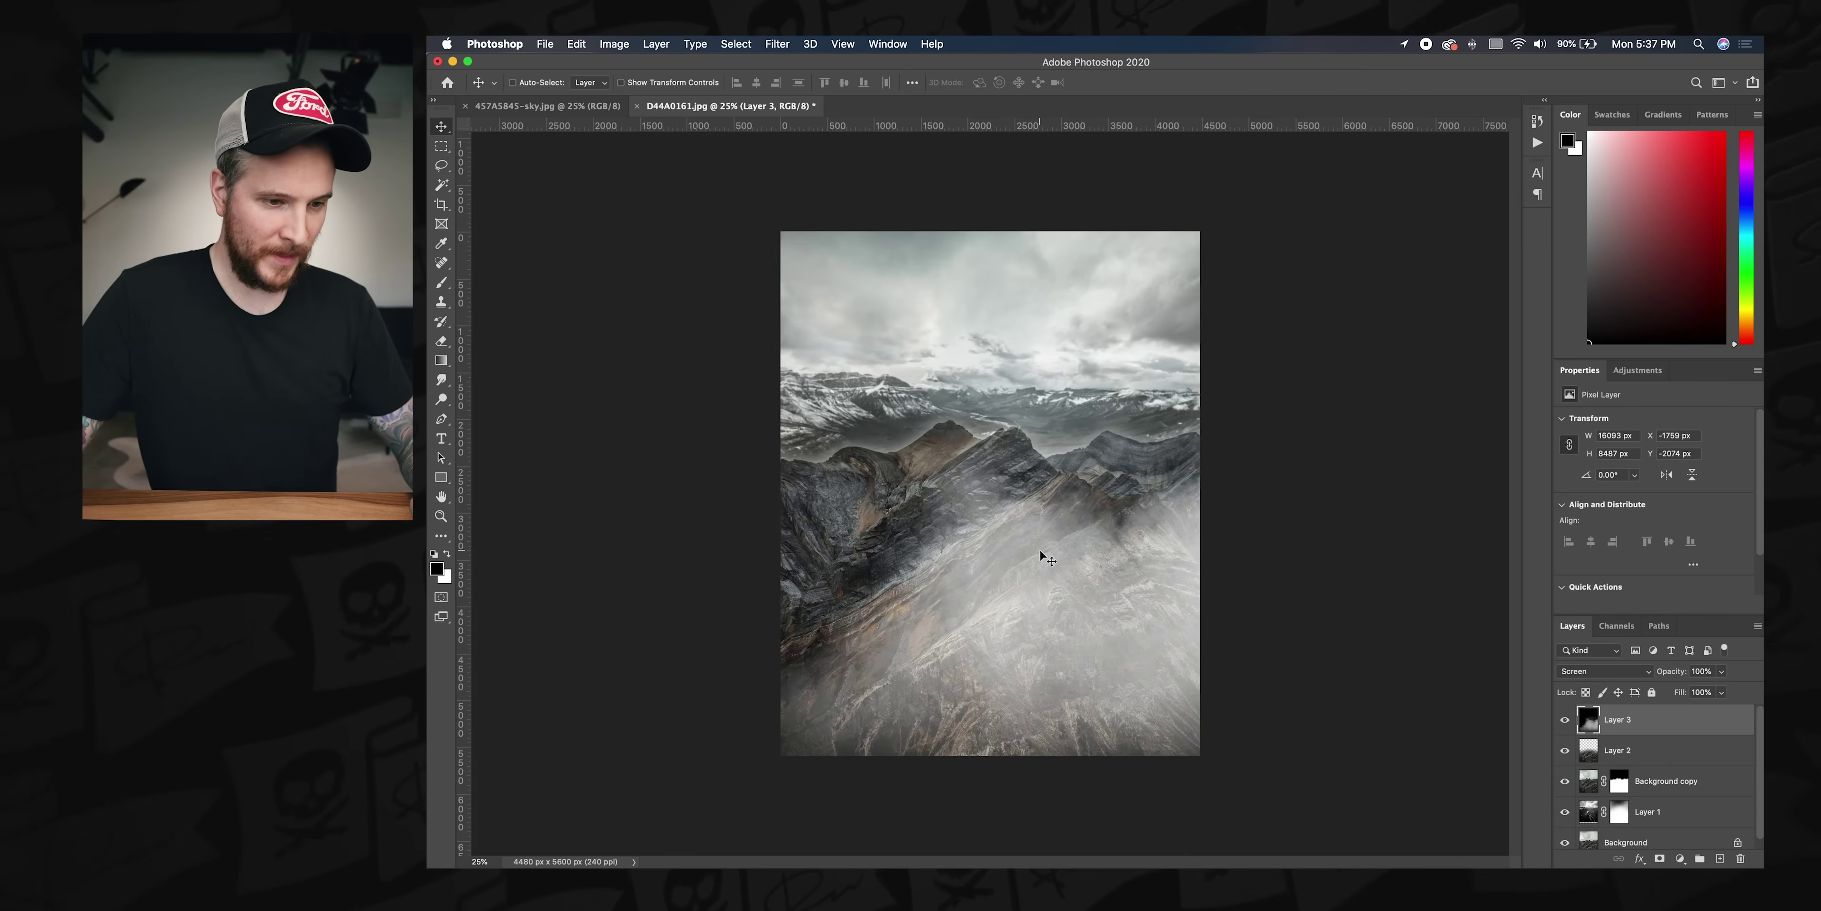
pyautogui.moveTo(1040, 572)
pyautogui.mouseDown()
pyautogui.moveTo(1084, 574)
pyautogui.moveTo(1058, 589)
pyautogui.mouseUp()
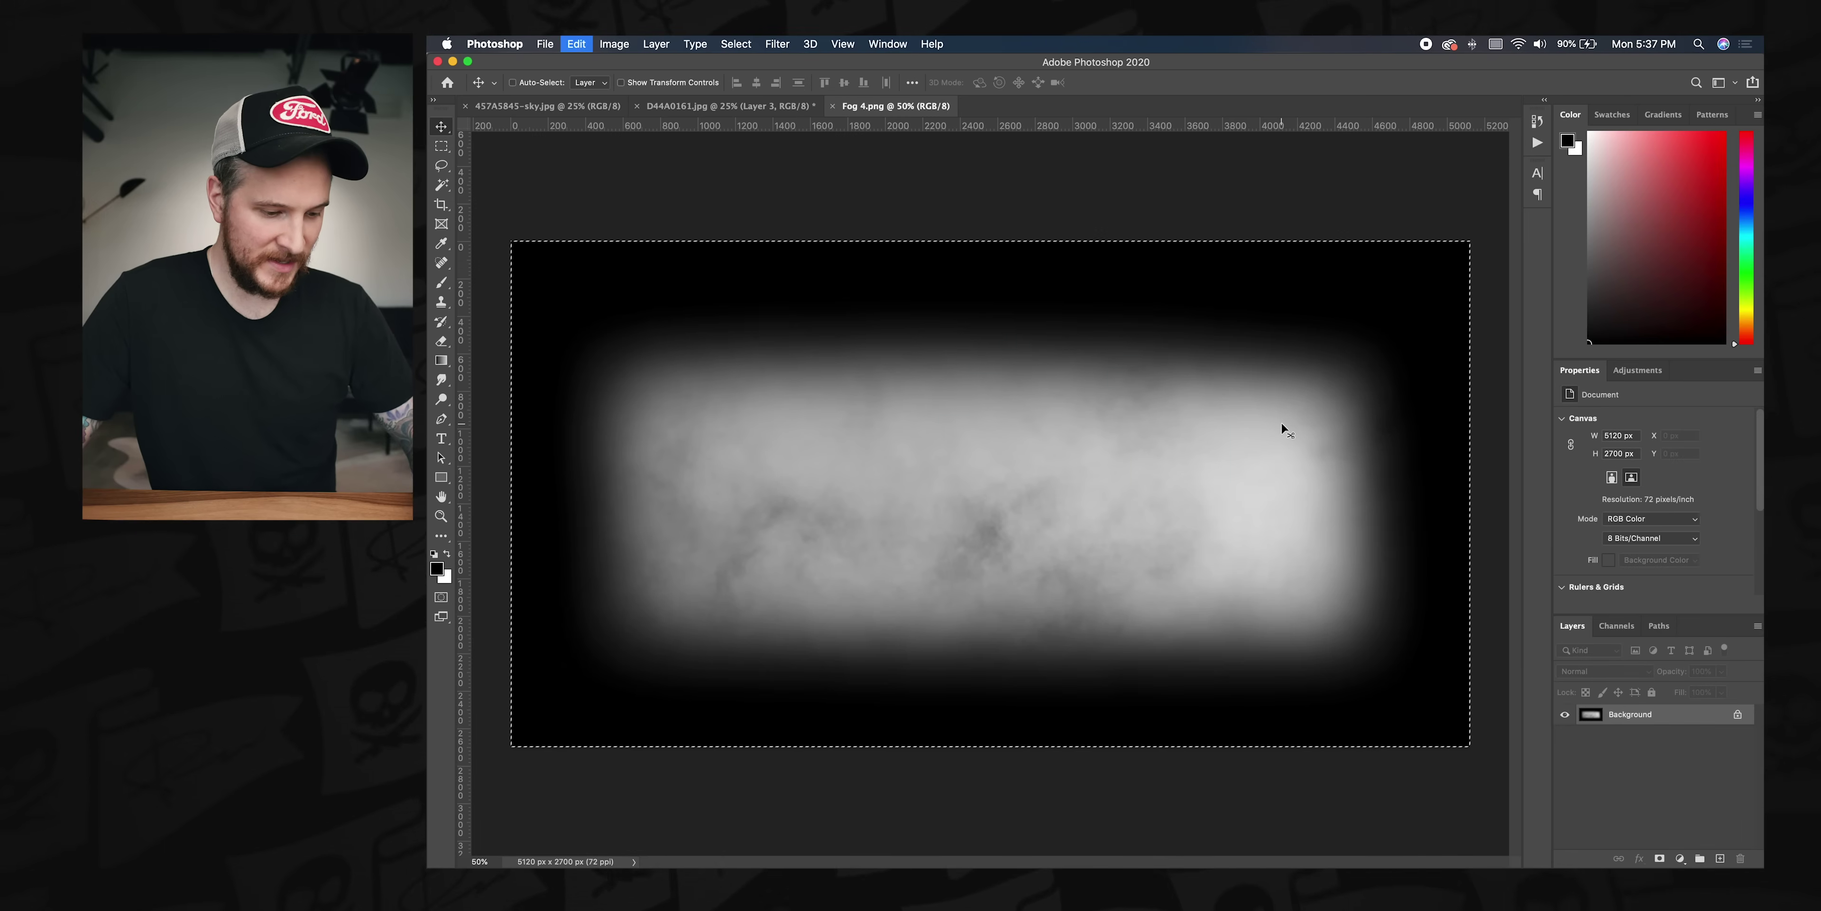
# Step: Paste the Fog 4.png image into the composite, scale it to about 210% and place it over the sky
pyautogui.press('super+w')
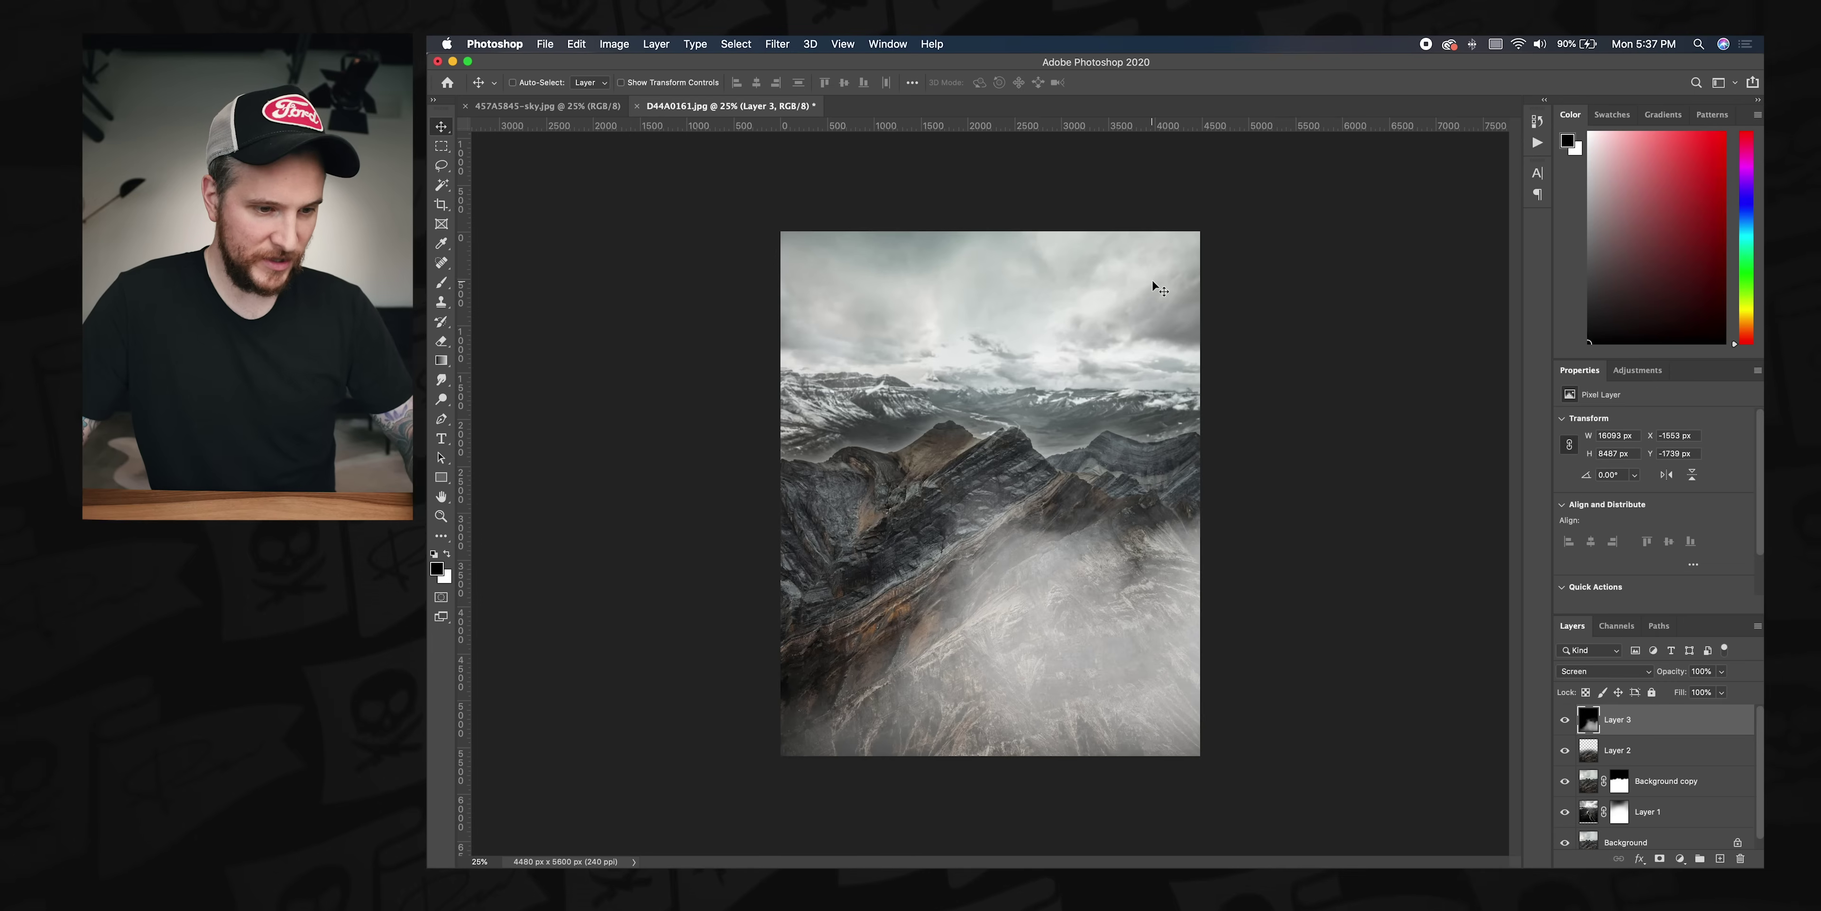
pyautogui.press('super+v')
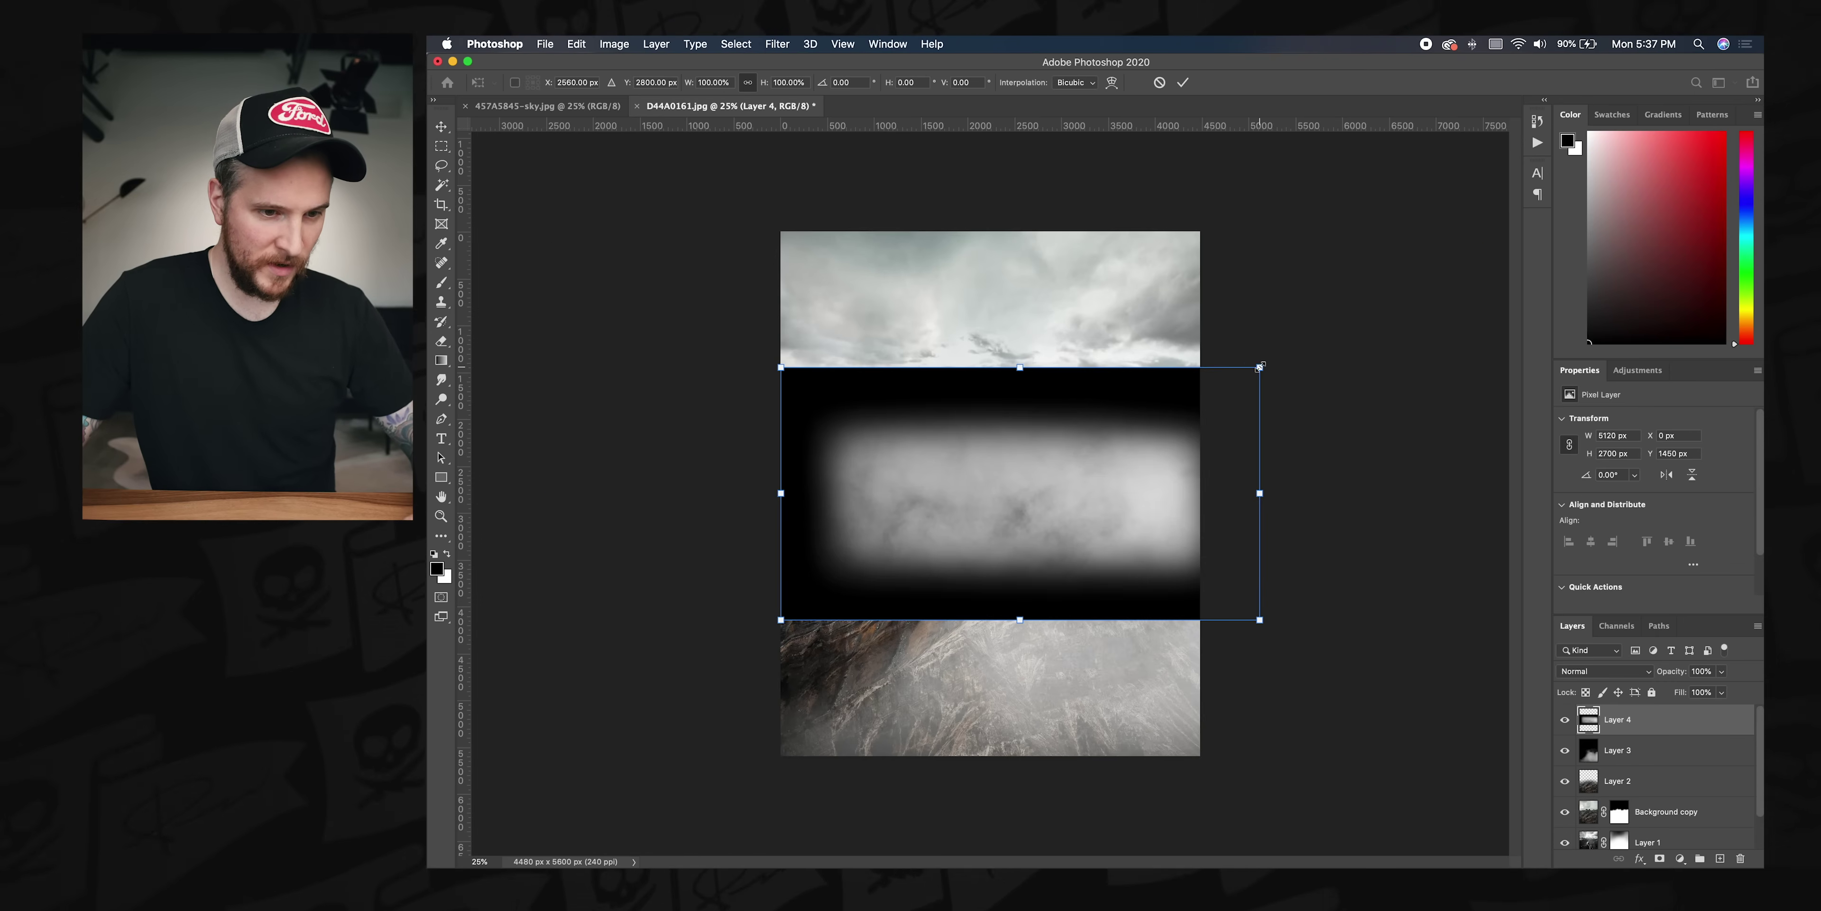
pyautogui.moveTo(1259, 366); pyautogui.dragTo(1536, 154)
pyautogui.moveTo(1131, 576); pyautogui.dragTo(1111, 330)
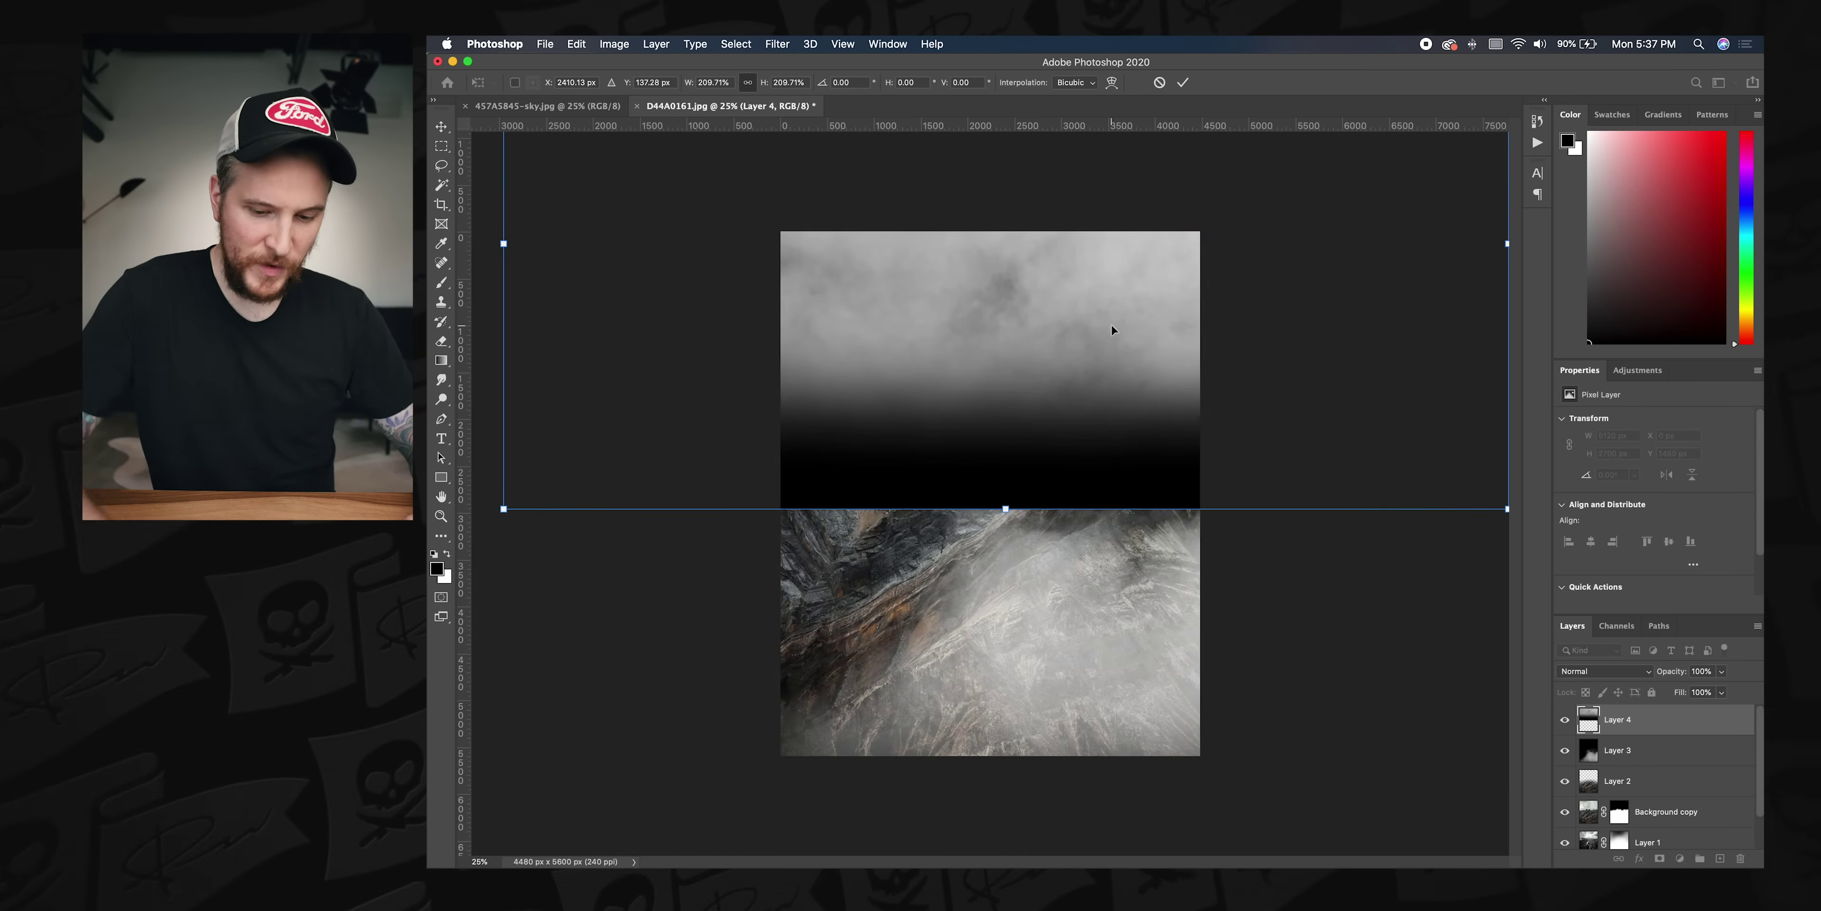
pyautogui.press('Return')
# Step: Set the fog layer to Screen, shift it to about Y -2349 px and thin its haze with the large soft eraser
pyautogui.click(1603, 671)
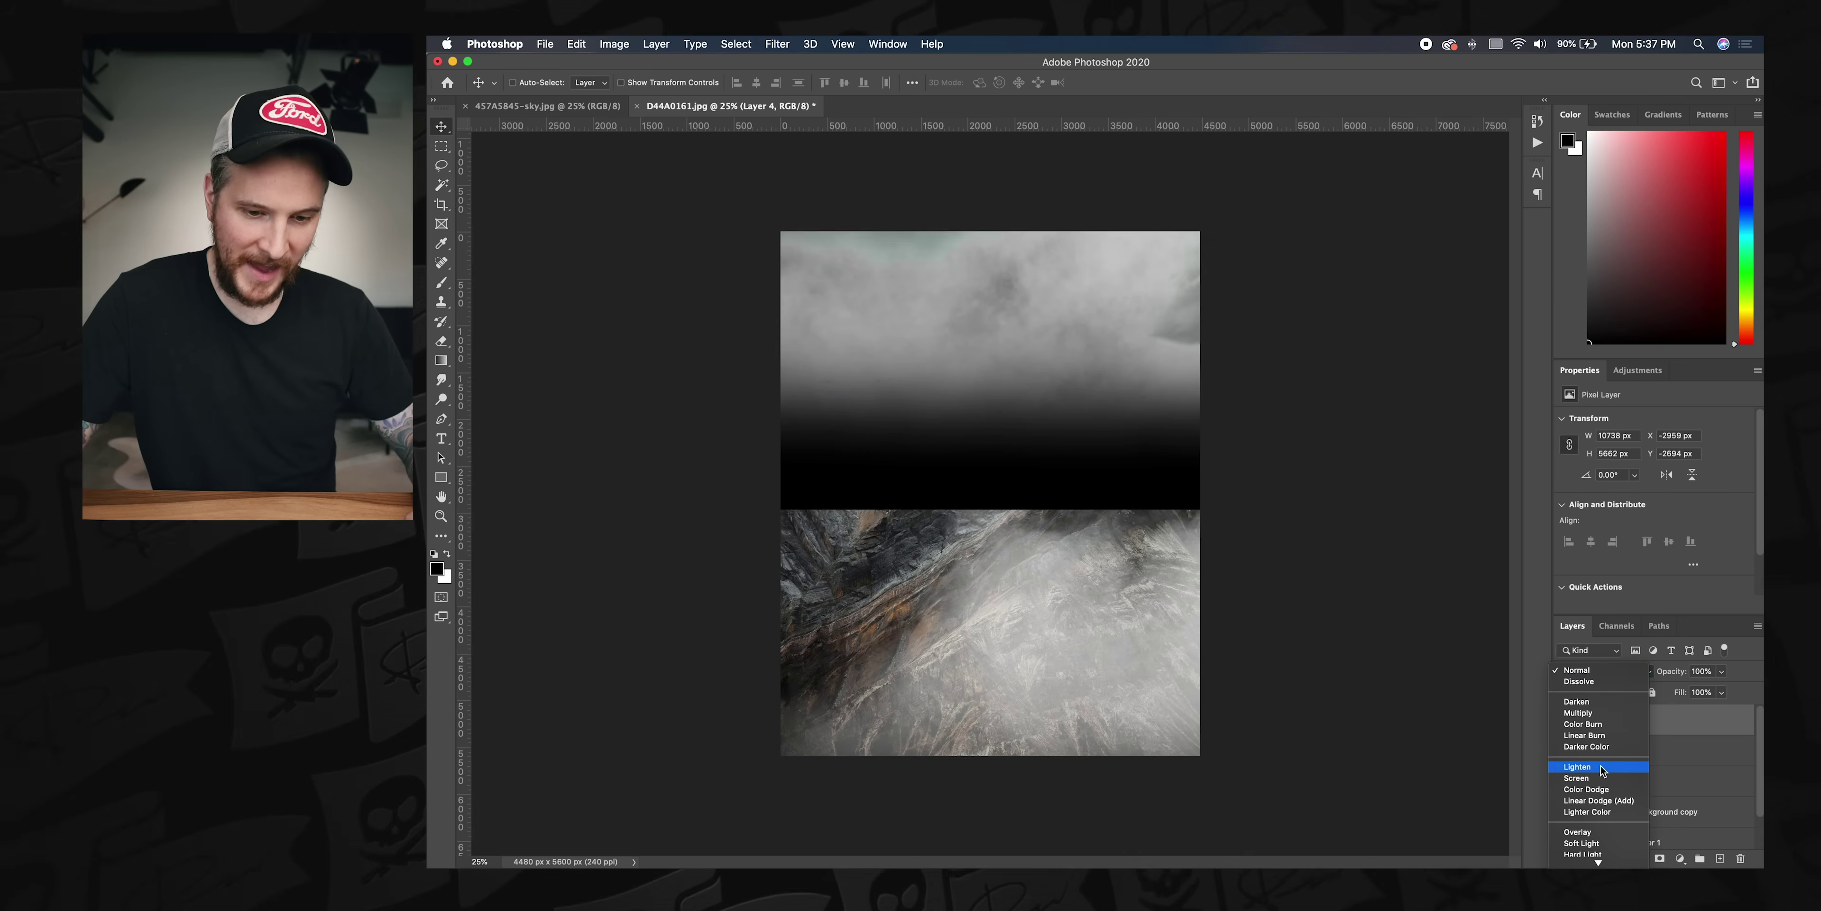
pyautogui.click(1596, 778)
pyautogui.moveTo(1029, 341); pyautogui.dragTo(1030, 271)
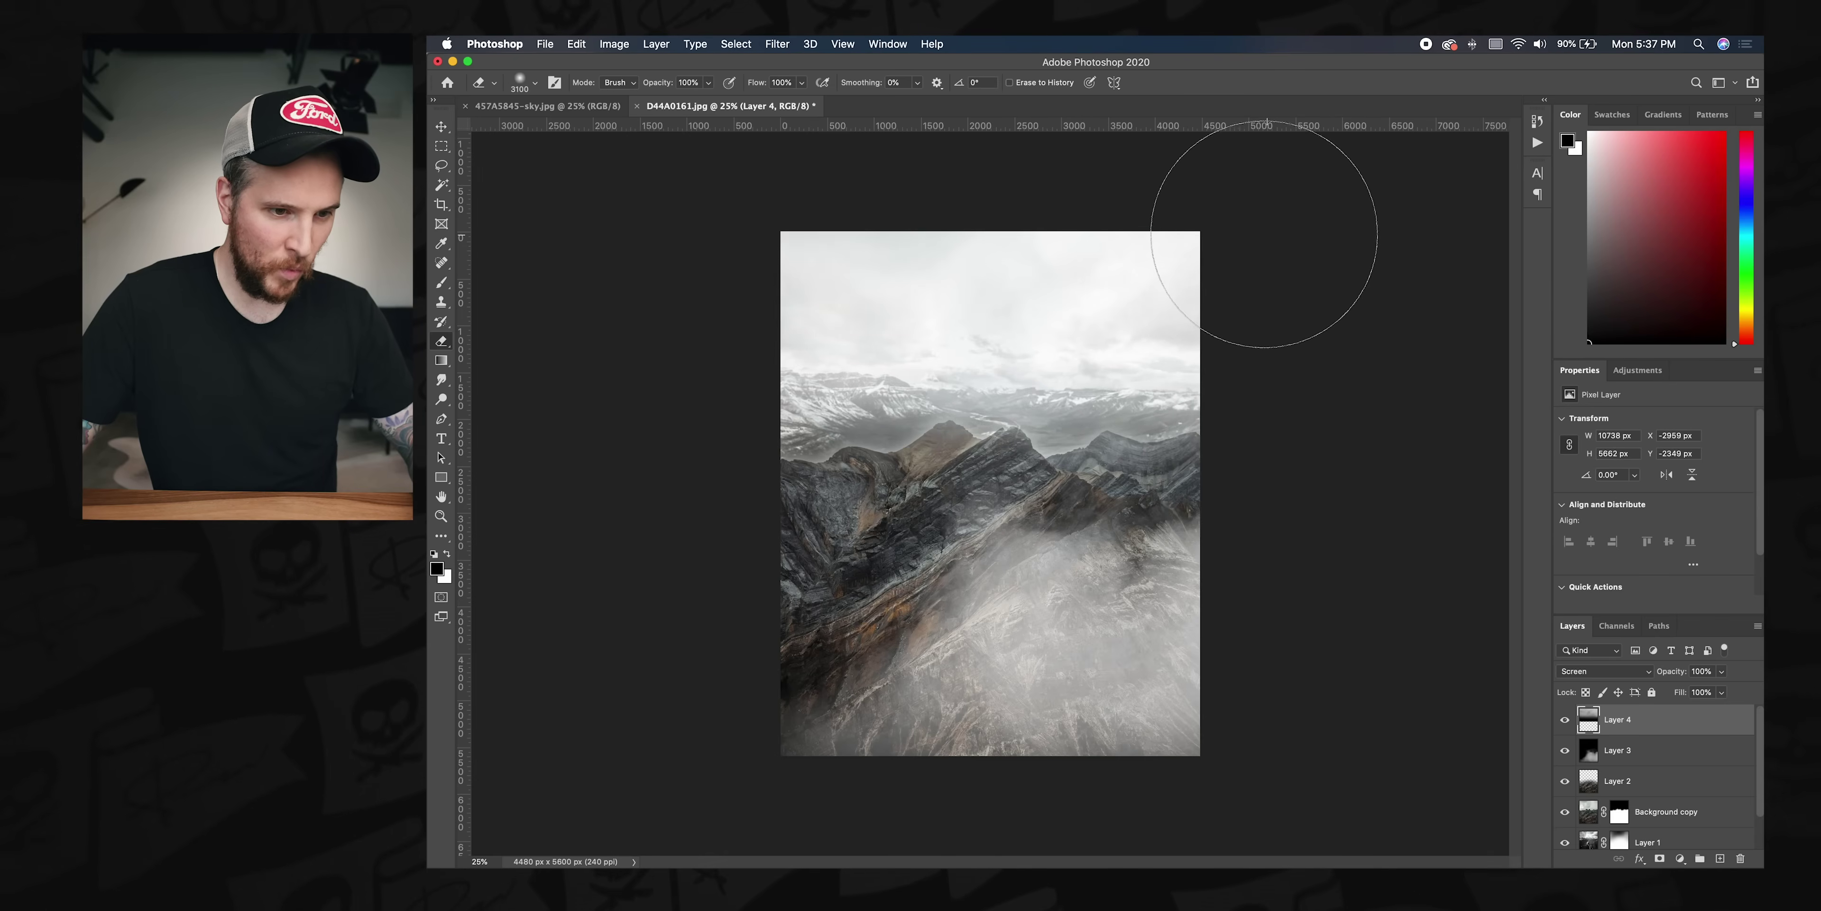
pyautogui.moveTo(725, 216); pyautogui.dragTo(643, 206)
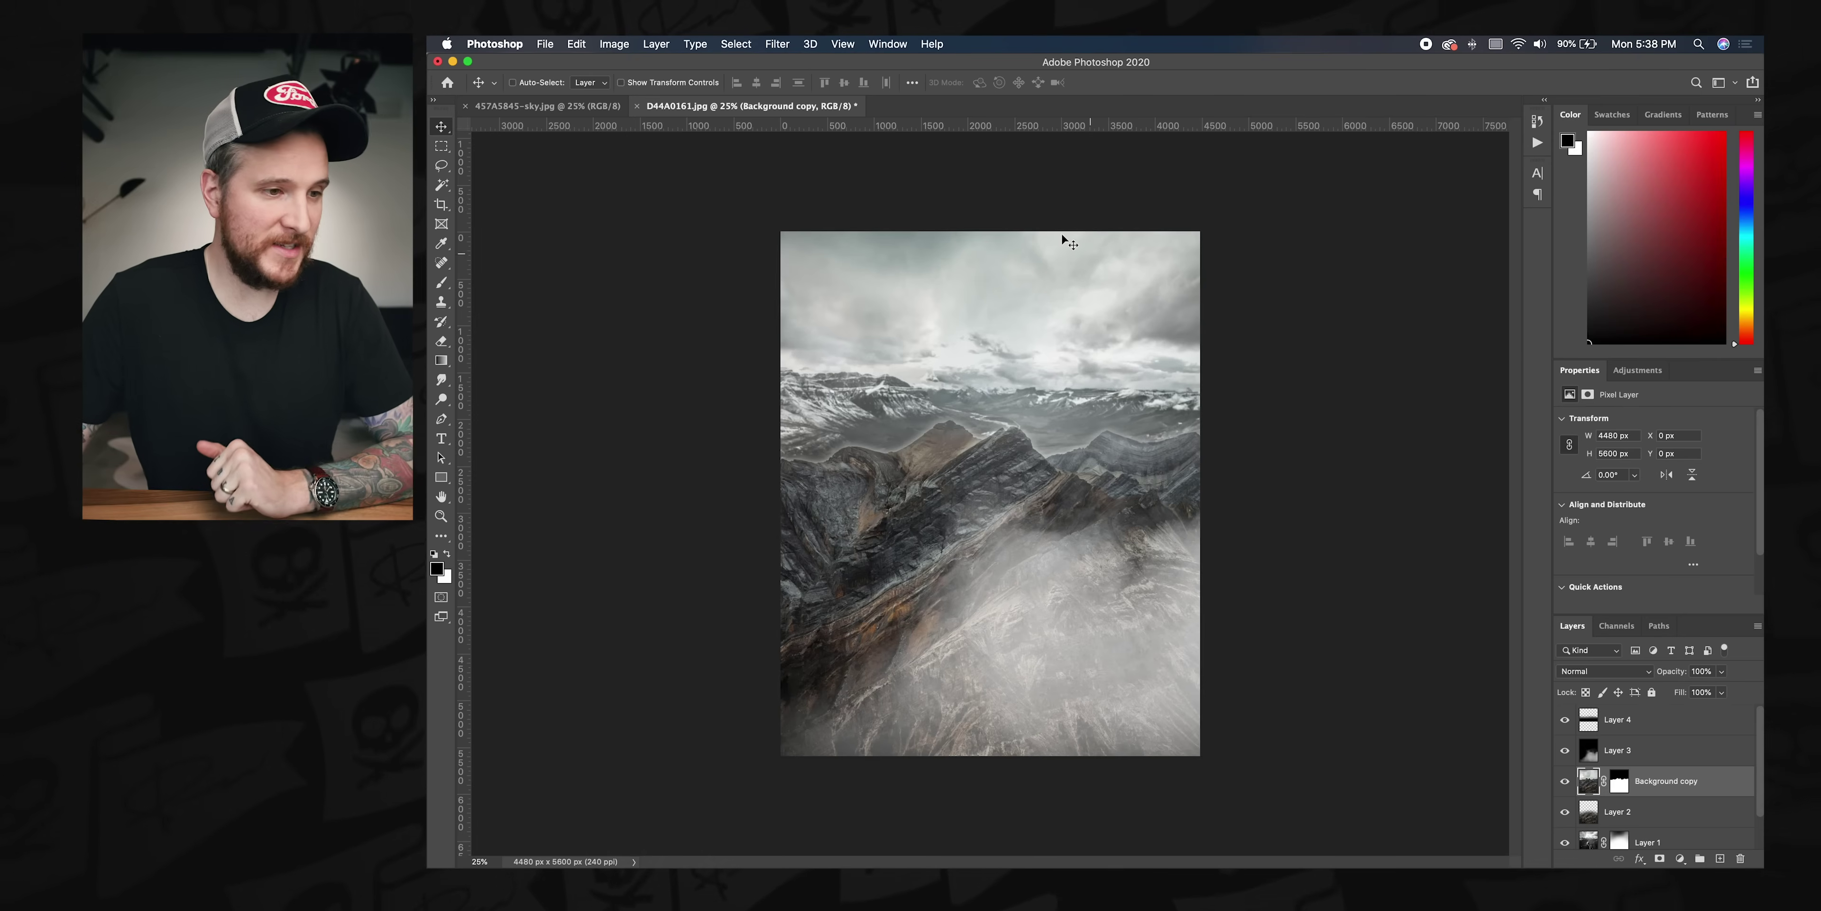
# Step: Apply a contrast Curves adjustment to Background copy, raising input 160 to output 167 and pulling the shadows slightly down
pyautogui.click(615, 44)
pyautogui.moveTo(617, 88)
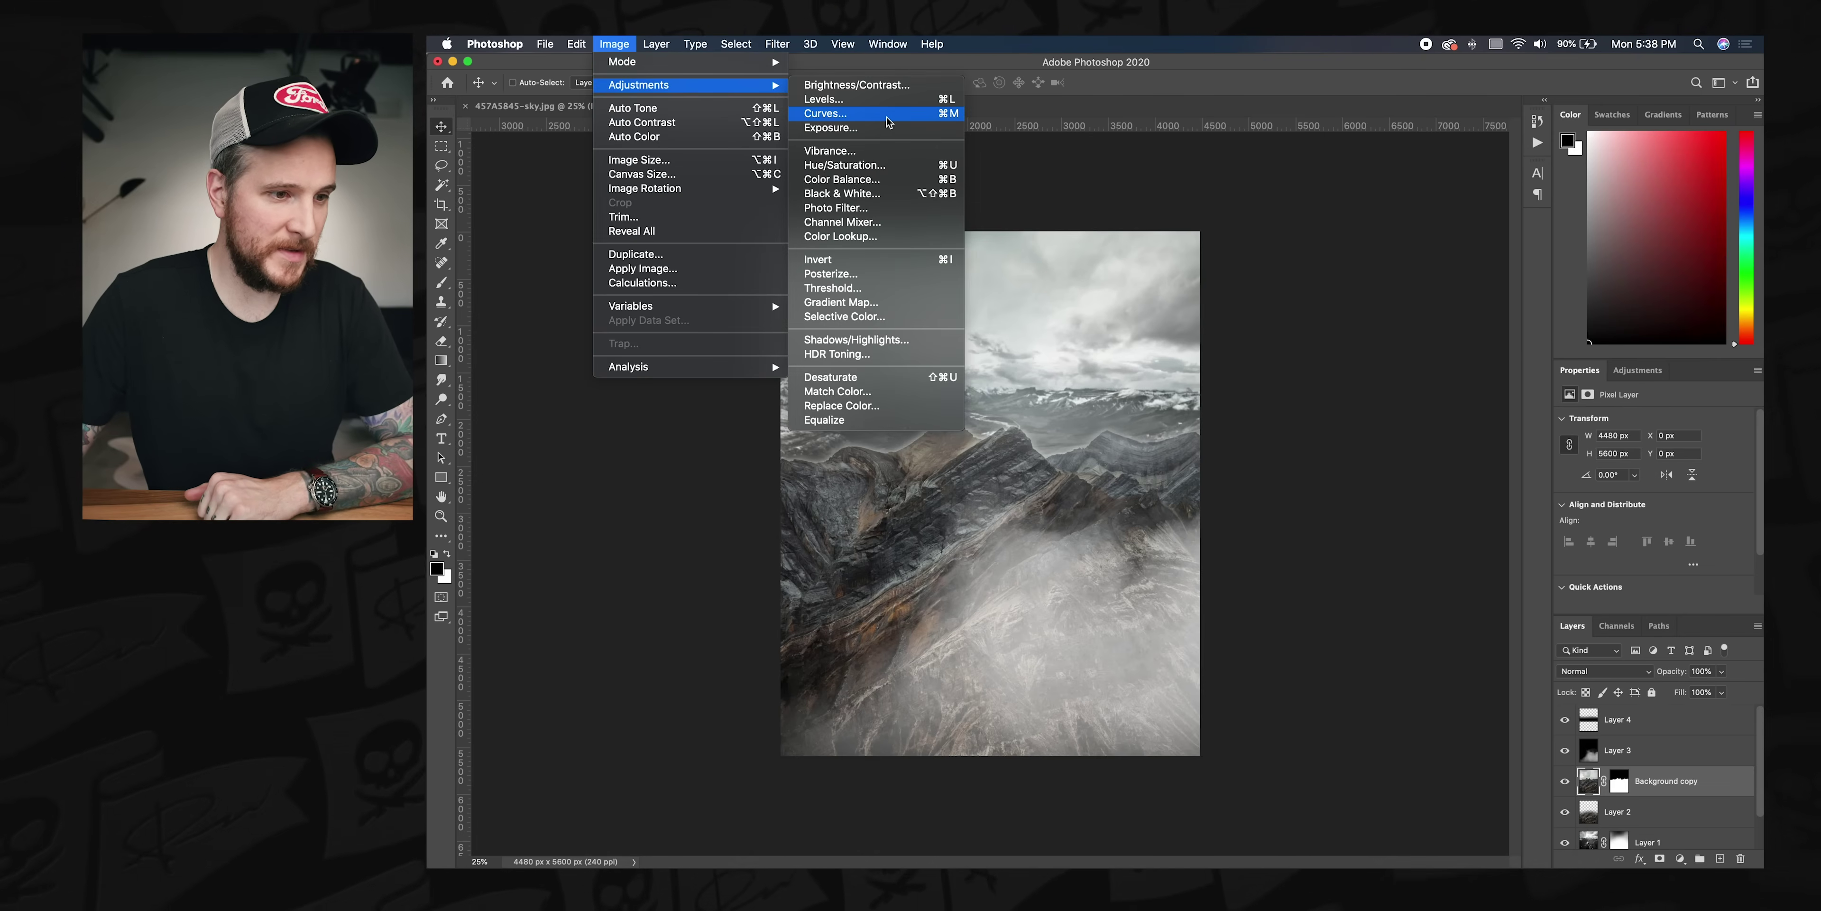
pyautogui.press('super+m')
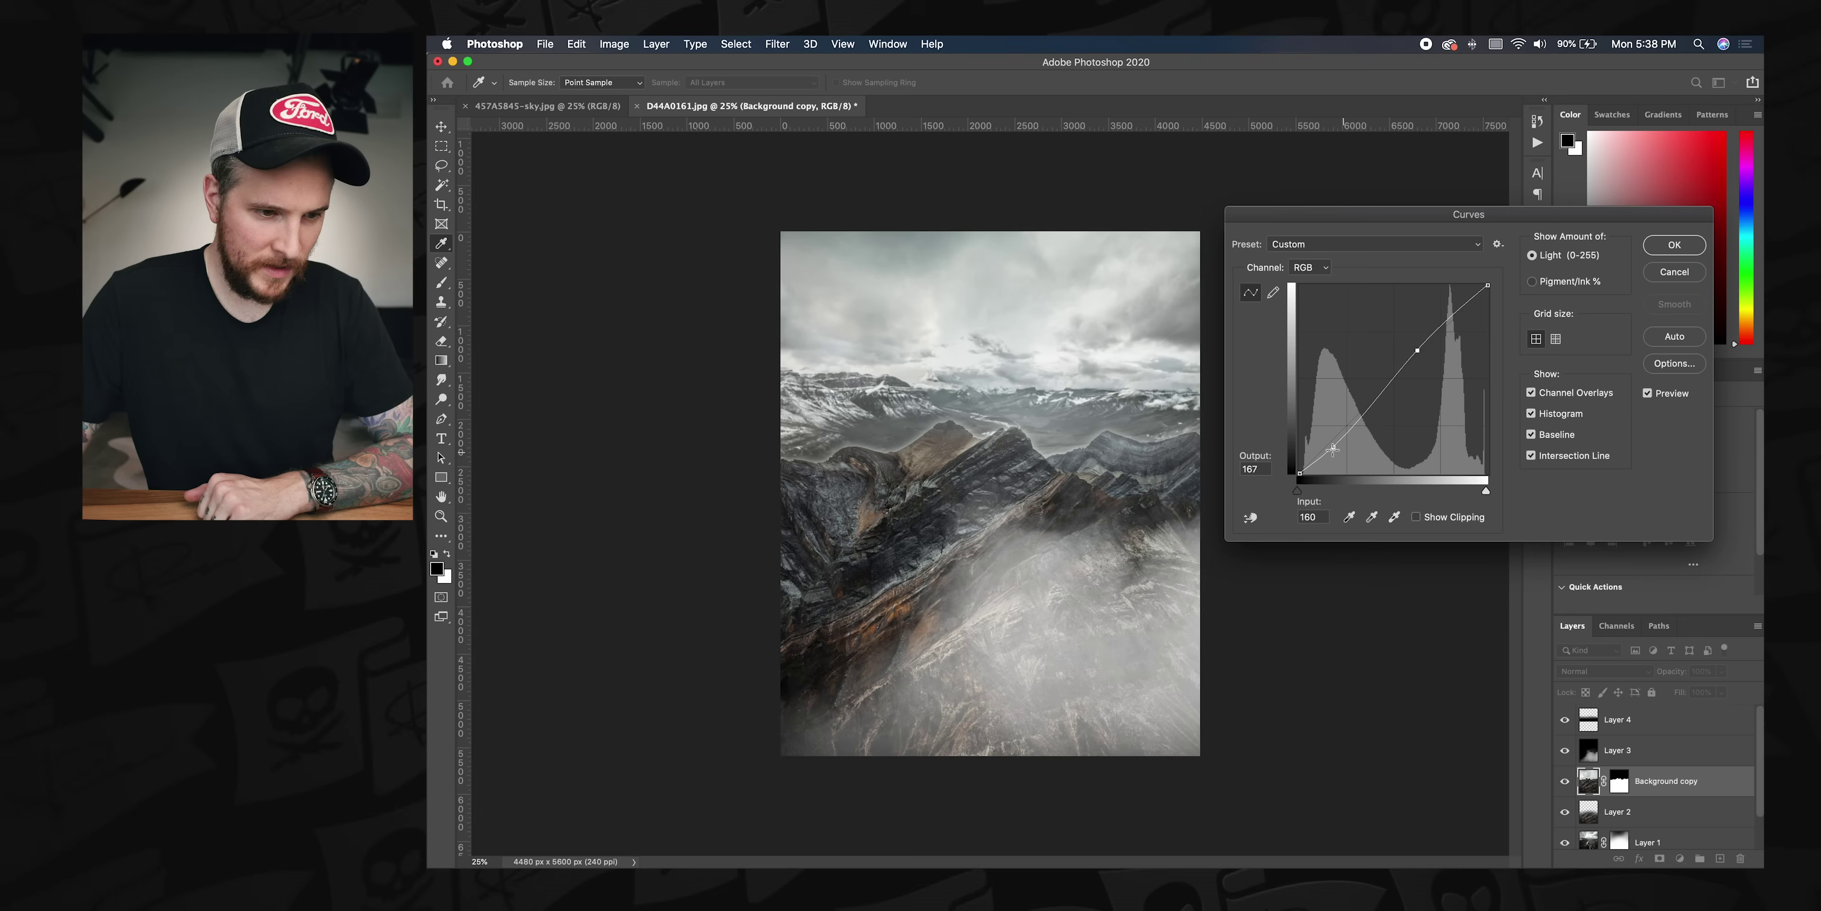
pyautogui.click(1677, 246)
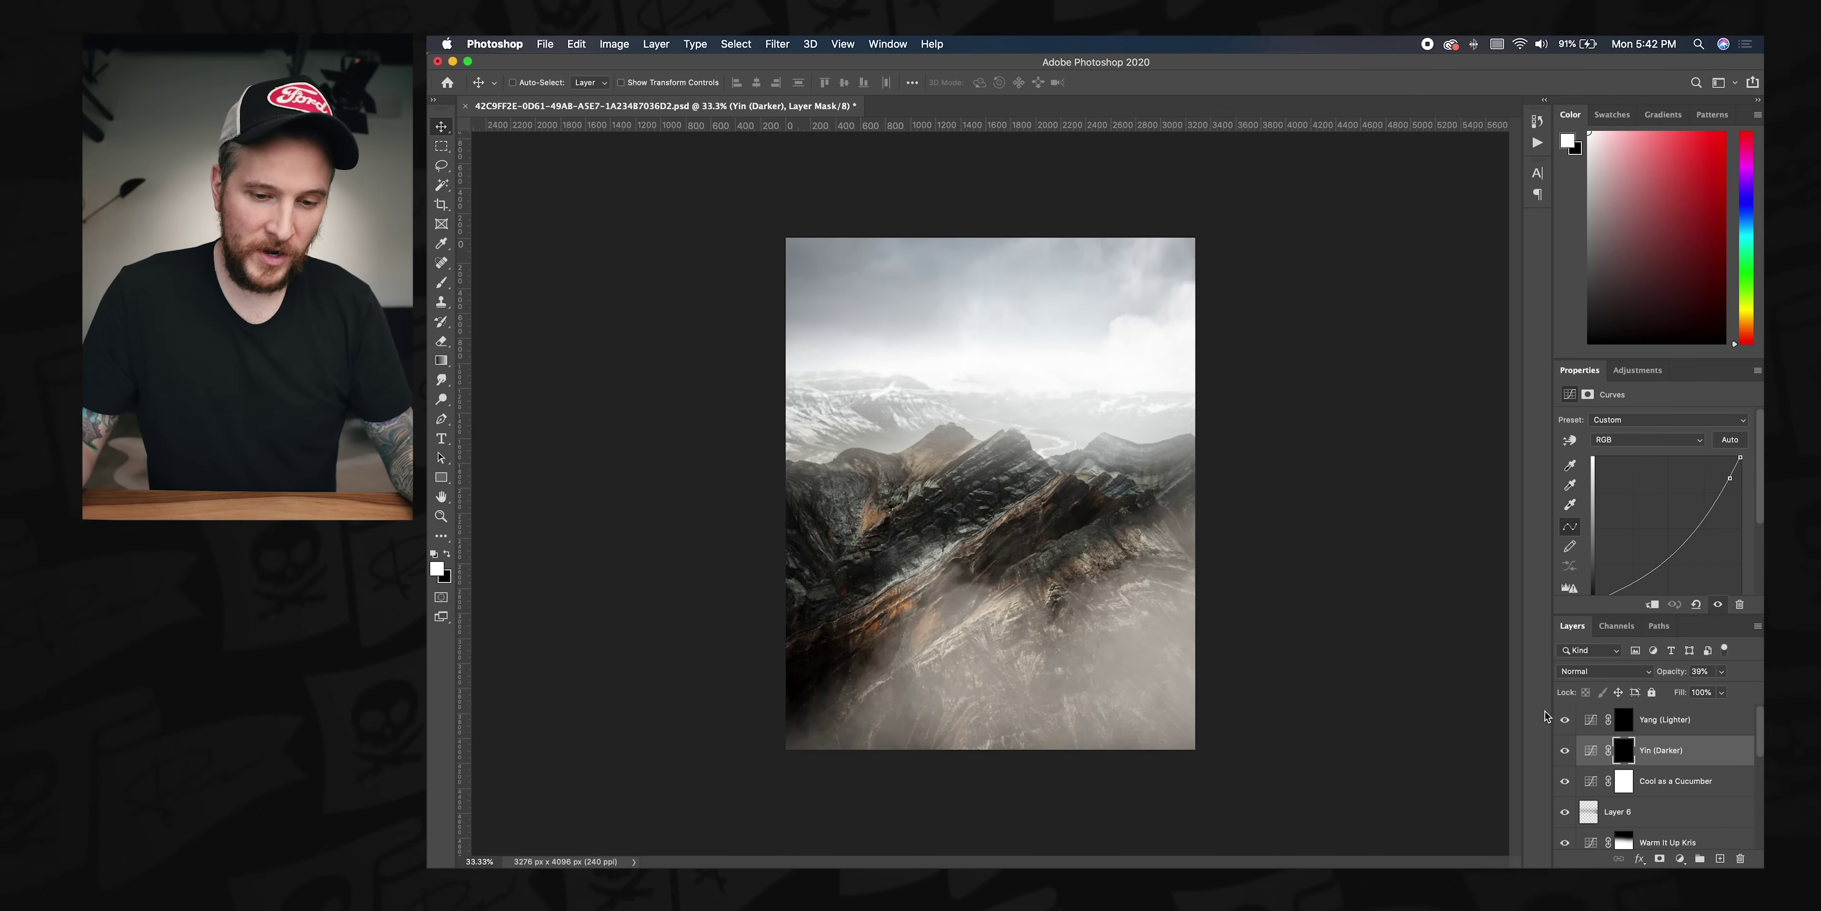
pyautogui.scroll(-5, 1653, 738)
pyautogui.scroll(3, 1659, 743)
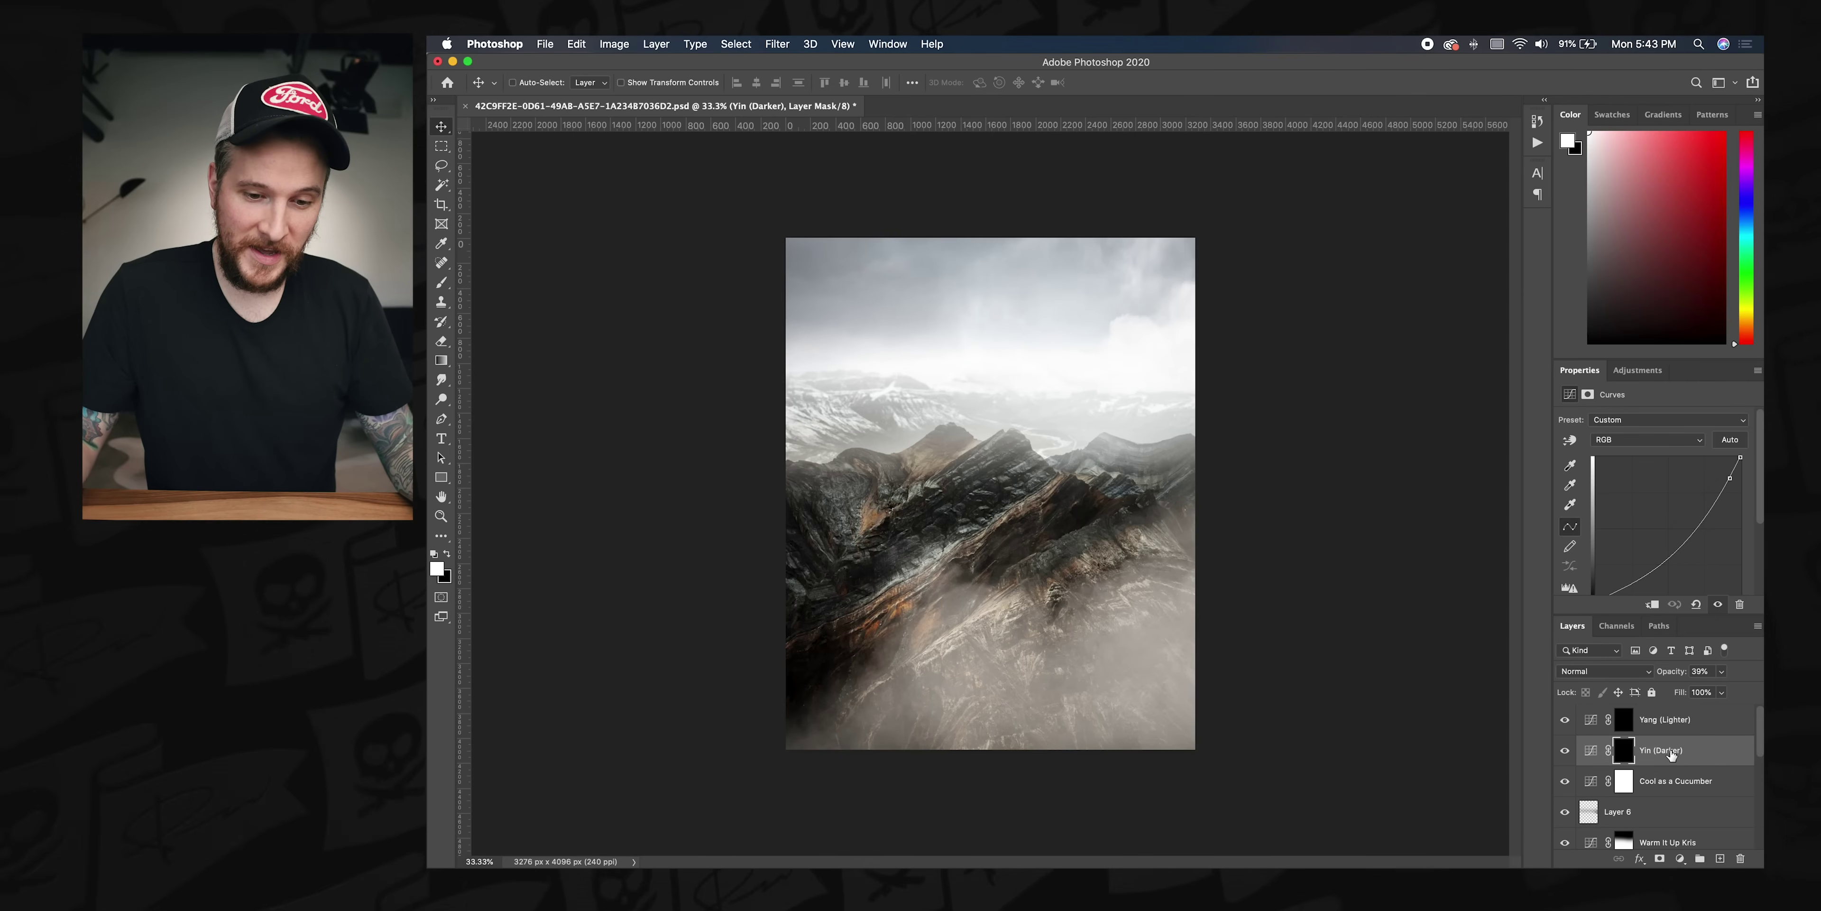